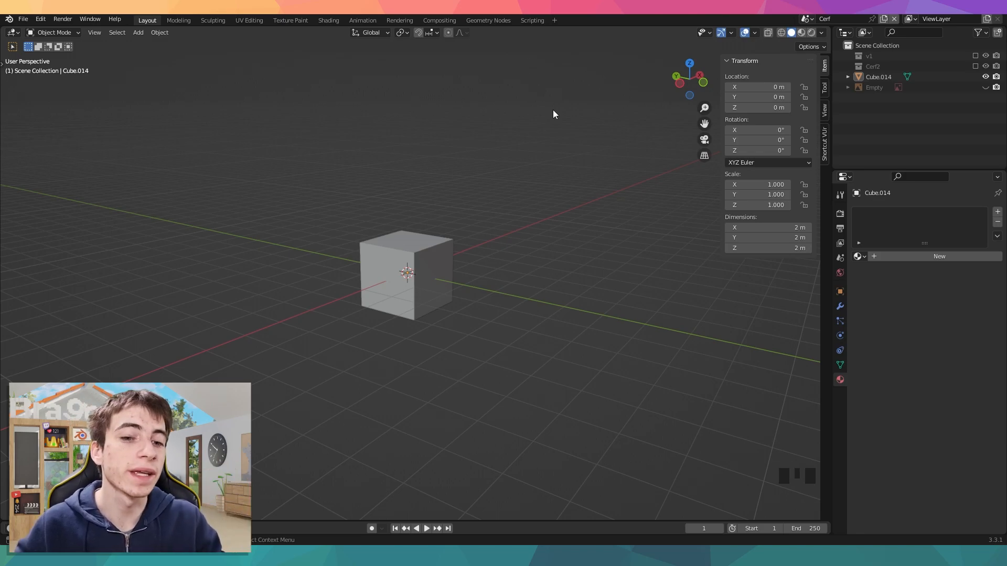
Add a single-bone armature at the cube's centre
{"action": "middle_click_drag", "start_coordinate": [536, 141], "coordinate": [530, 146]}
{"action": "key", "text": "shift+a"}
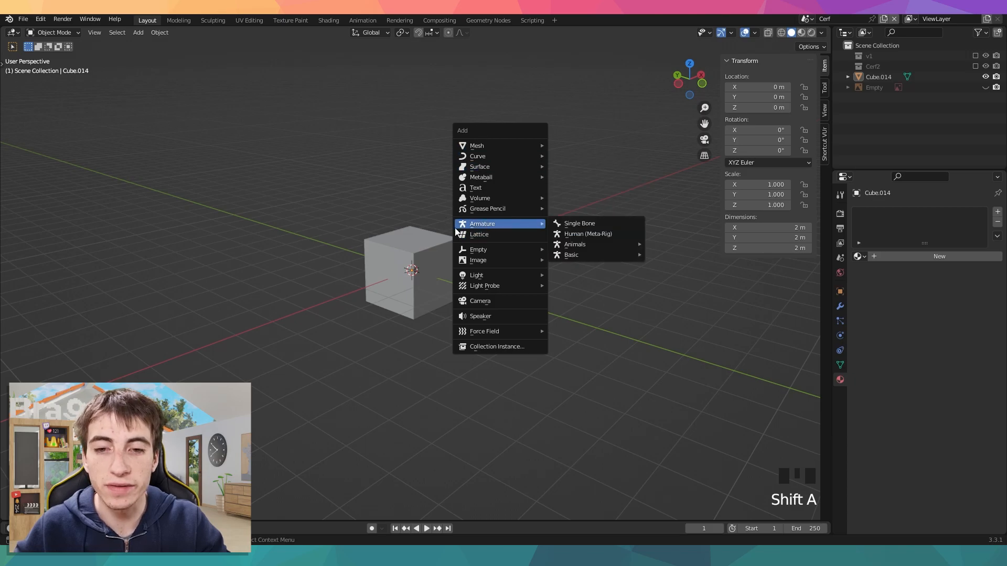
{"action": "mouse_move", "coordinate": [533, 225]}
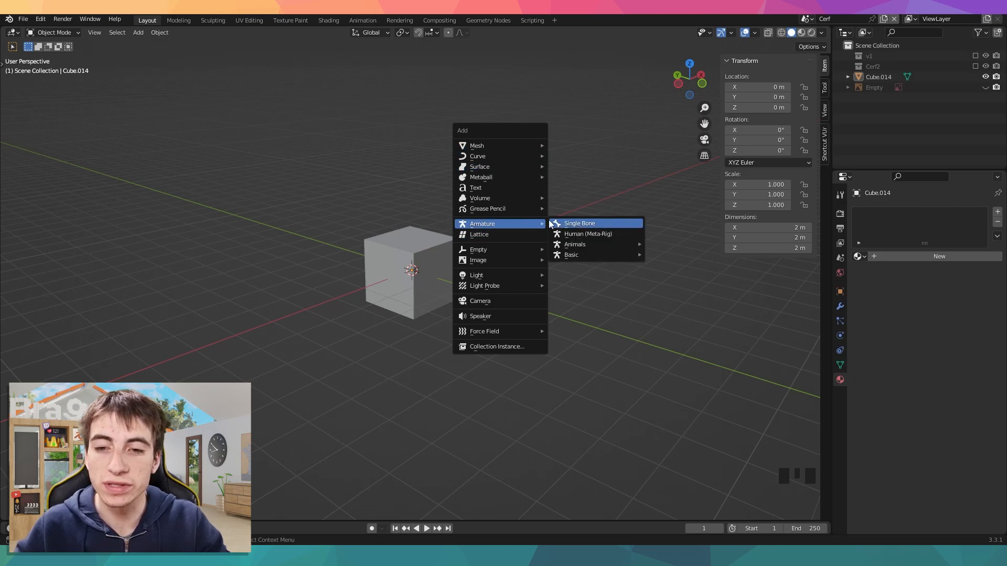
{"action": "left_click", "coordinate": [577, 224]}
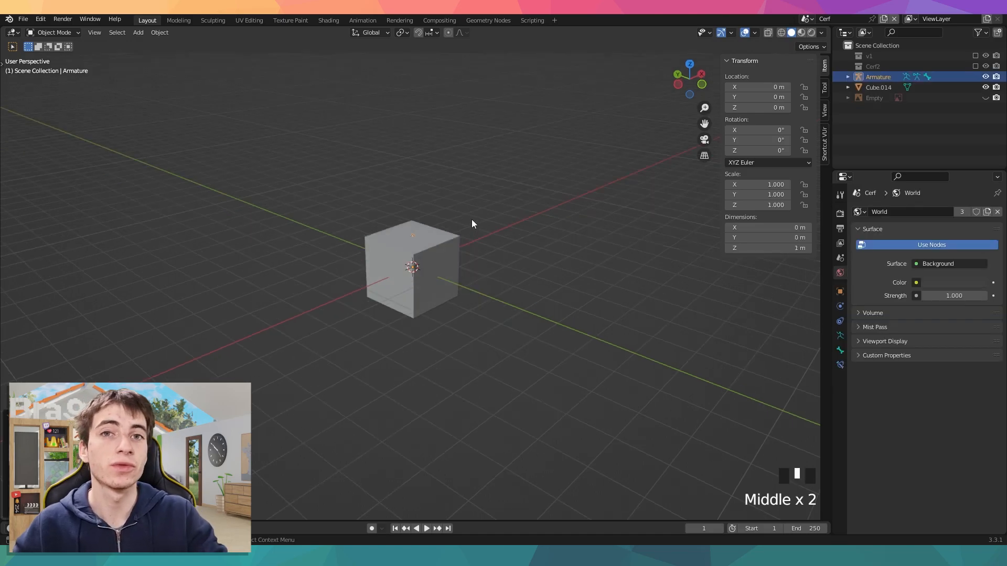
Turn on X-ray display so the bone shows through the cube
{"action": "scroll", "coordinate": [422, 224], "scroll_direction": "up", "scroll_amount": 3}
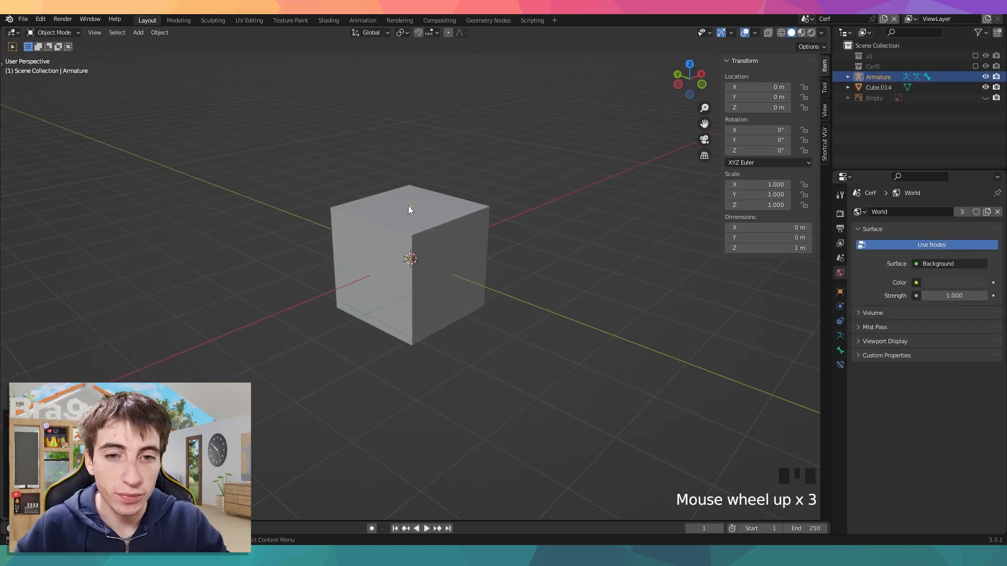
{"action": "middle_click_drag", "start_coordinate": [400, 208], "coordinate": [461, 212]}
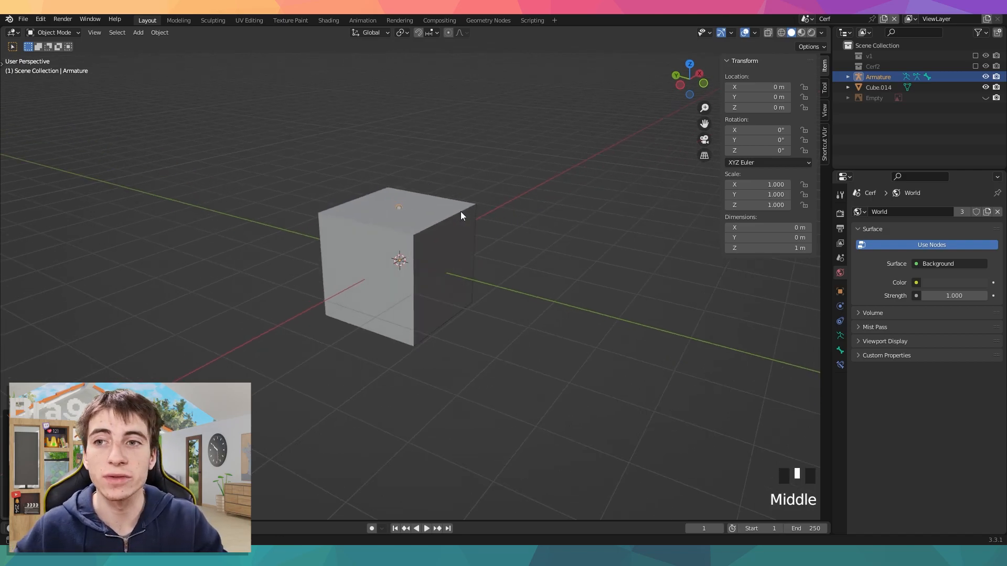
{"action": "key", "text": "alt+z"}
{"action": "scroll", "coordinate": [445, 259], "scroll_direction": "down", "scroll_amount": 3}
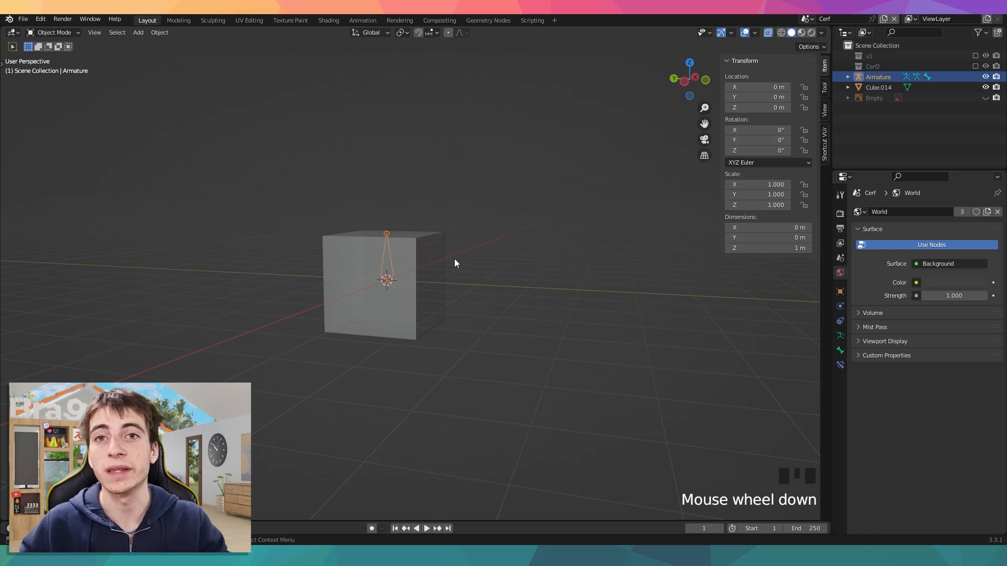
{"action": "middle_click_drag", "start_coordinate": [481, 257], "coordinate": [479, 264]}
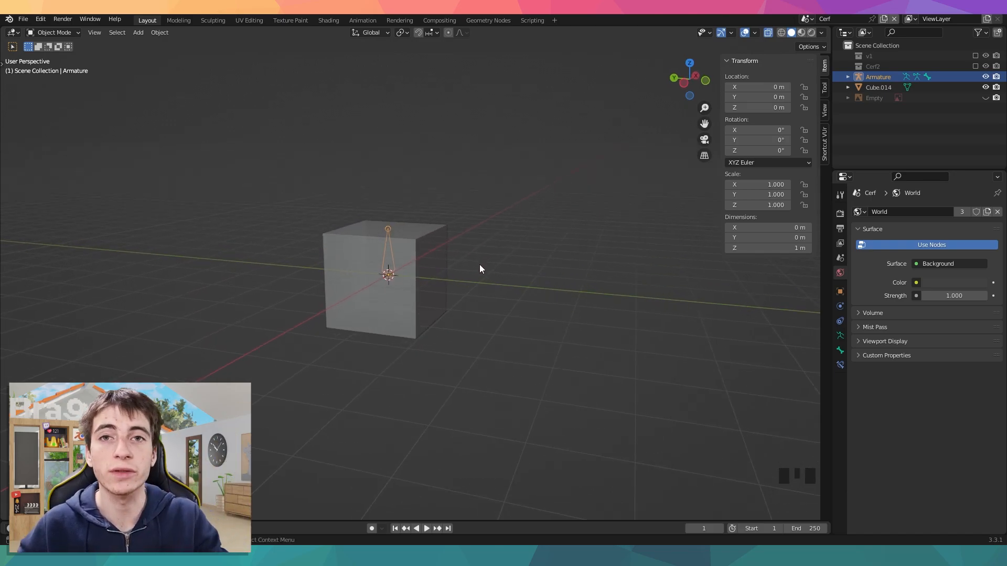
In a side orthographic view, move the armature down about 1 m along Z so its base sits at the cube's underside
{"action": "left_click", "coordinate": [684, 83]}
{"action": "middle_click_drag", "start_coordinate": [420, 254], "coordinate": [465, 238], "text": "shift"}
{"action": "scroll", "coordinate": [464, 238], "scroll_direction": "up", "scroll_amount": 1}
{"action": "key", "text": "g"}
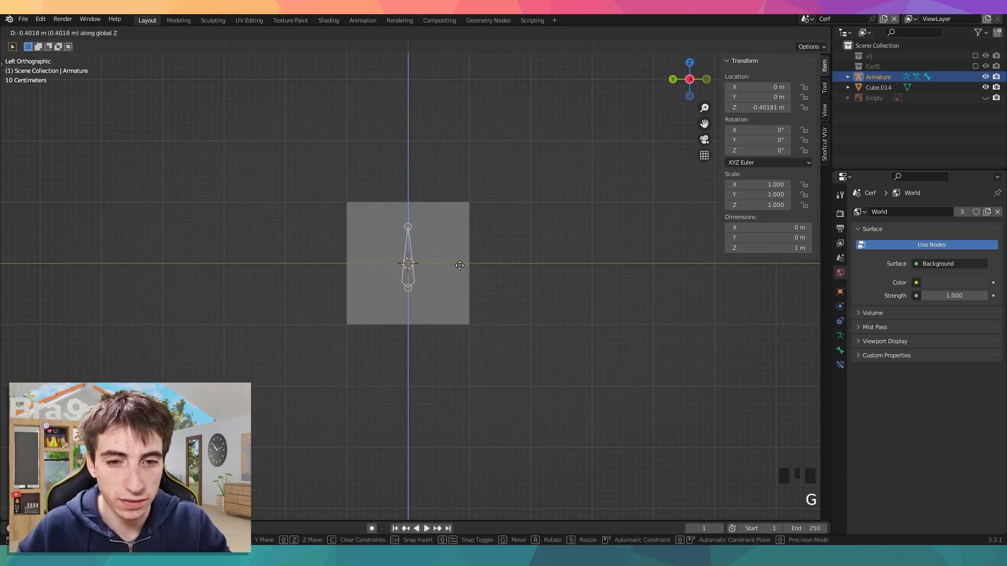
{"action": "left_click", "coordinate": [407, 357]}
{"action": "scroll", "coordinate": [407, 359], "scroll_direction": "up", "scroll_amount": 2}
{"action": "scroll", "coordinate": [412, 361], "scroll_direction": "down", "scroll_amount": 1}
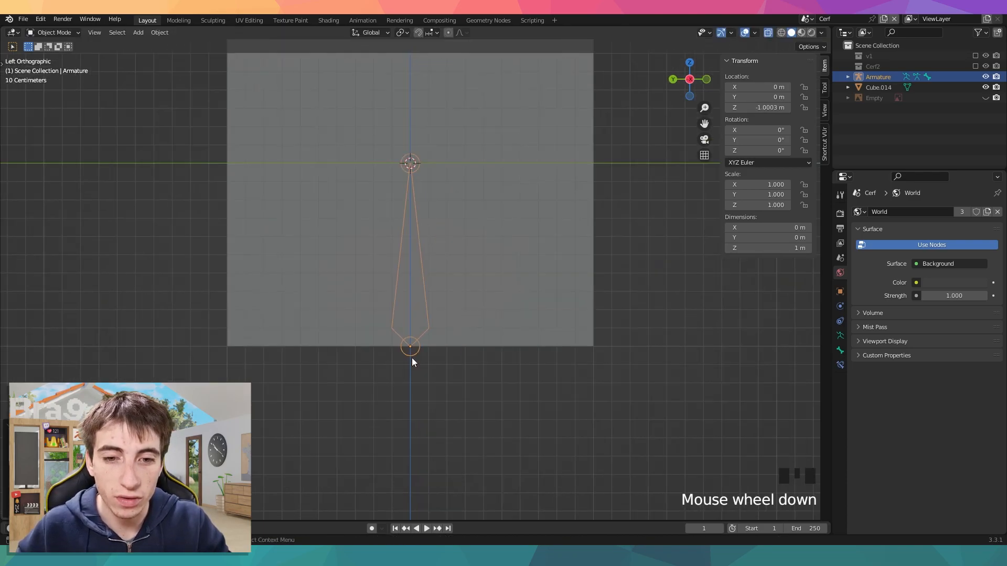
{"action": "scroll", "coordinate": [477, 246], "scroll_direction": "down", "scroll_amount": 1, "text": "shift"}
{"action": "scroll", "coordinate": [466, 354], "scroll_direction": "down", "scroll_amount": 2}
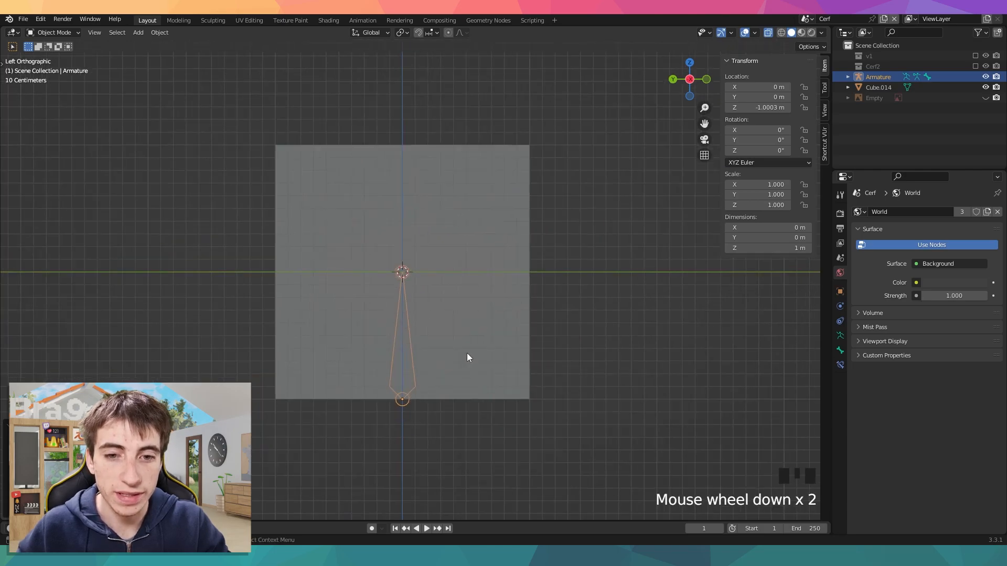
In the armature's Edit Mode, move the bone's tip up about 1 m along Z to reach the cube's top face
{"action": "key", "text": "Tab"}
{"action": "key", "text": "Tab"}
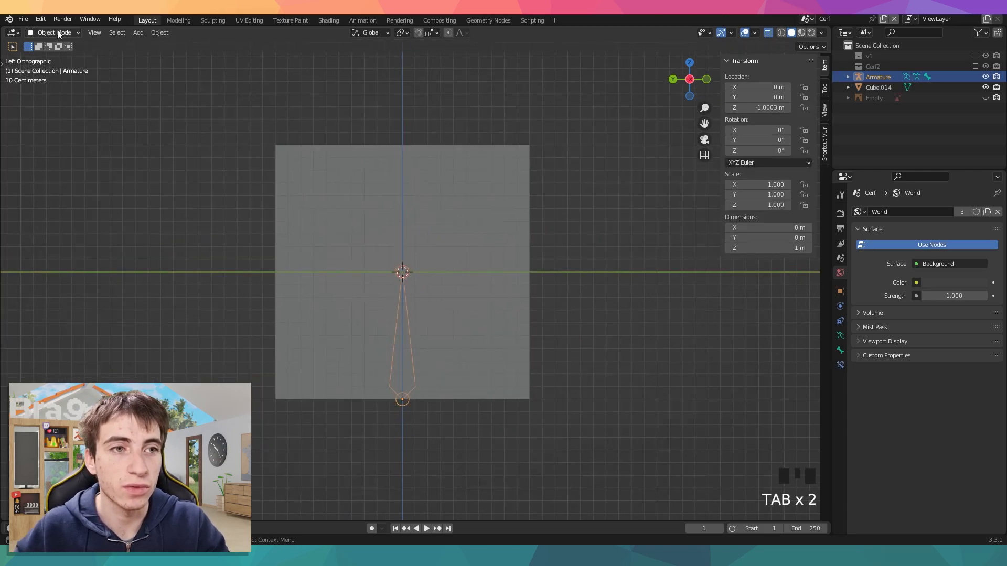
{"action": "left_click", "coordinate": [49, 33]}
{"action": "key", "text": "Tab"}
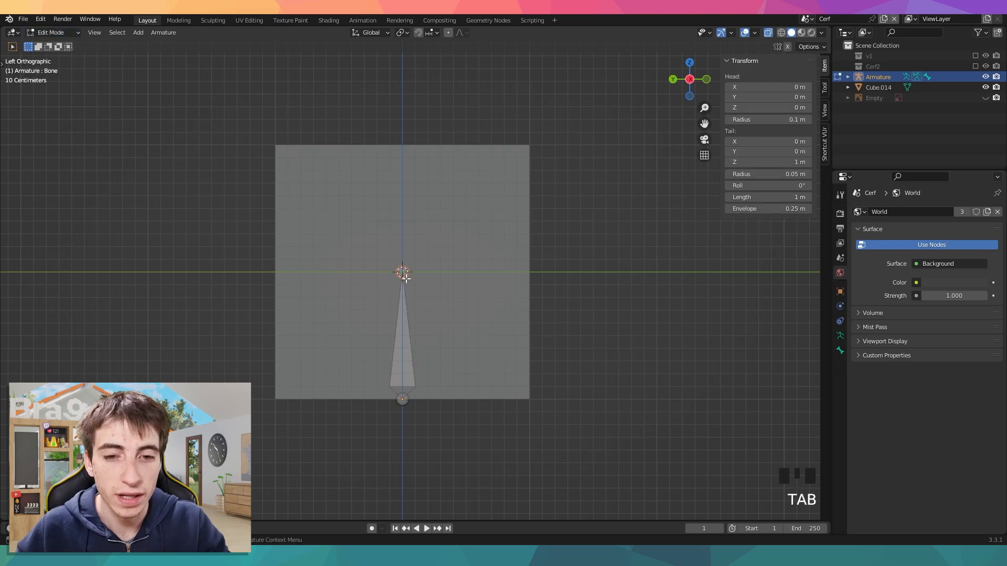
{"action": "left_click", "coordinate": [401, 320]}
{"action": "left_click", "coordinate": [402, 401]}
{"action": "left_click", "coordinate": [404, 291]}
{"action": "left_click", "coordinate": [403, 273]}
{"action": "key", "text": "g"}
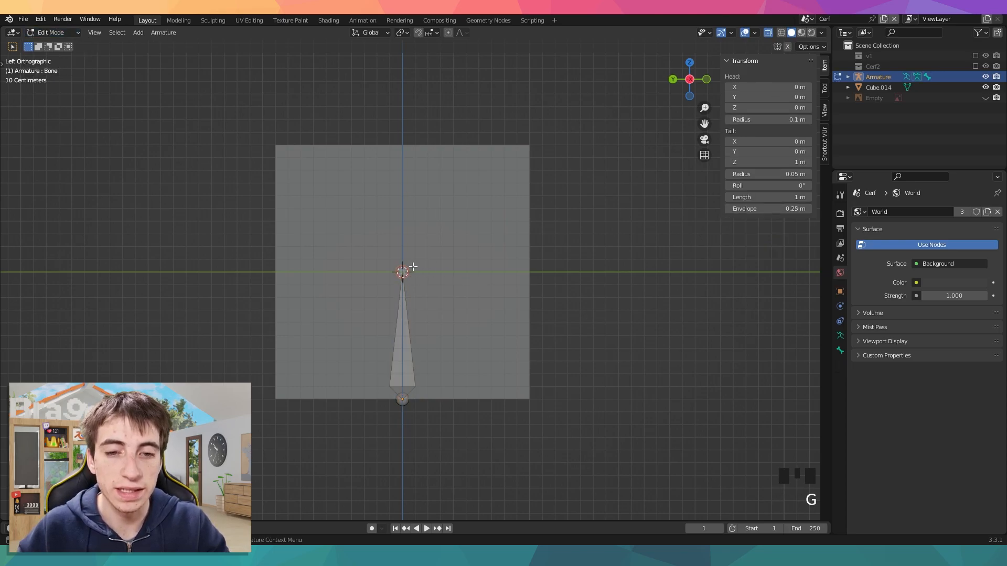
{"action": "left_click", "coordinate": [402, 273]}
{"action": "key", "text": "g"}
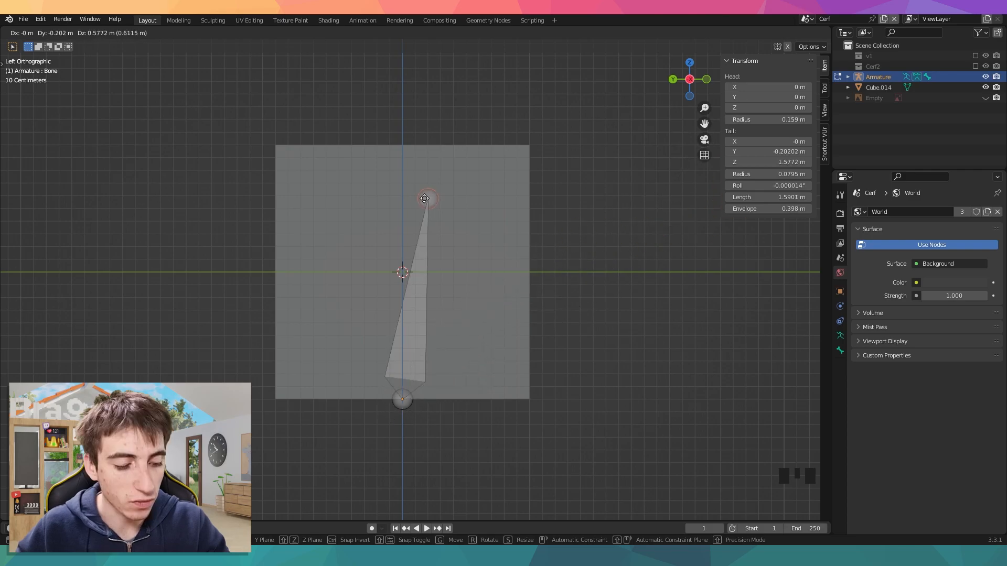
{"action": "key", "text": "z"}
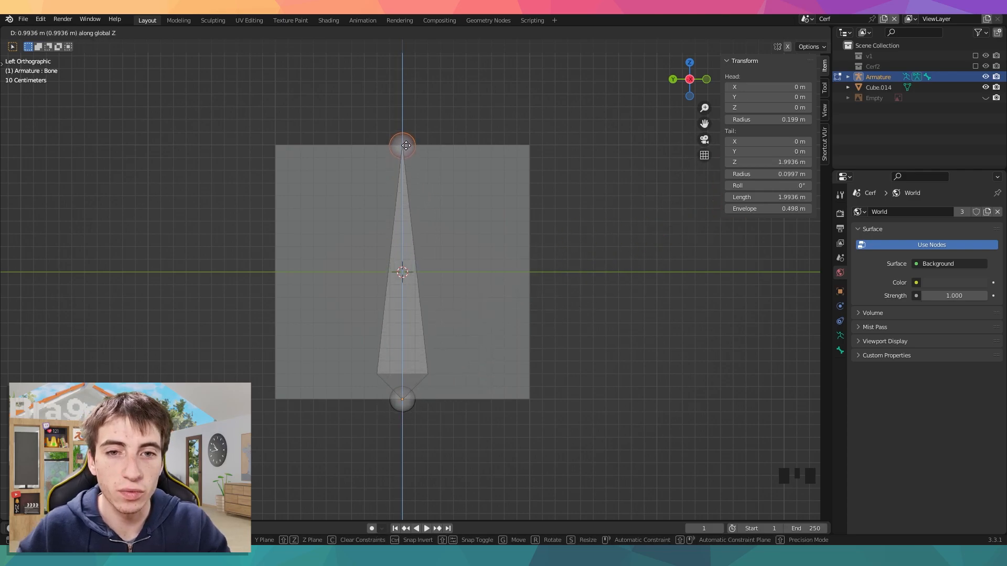
{"action": "left_click", "coordinate": [404, 145]}
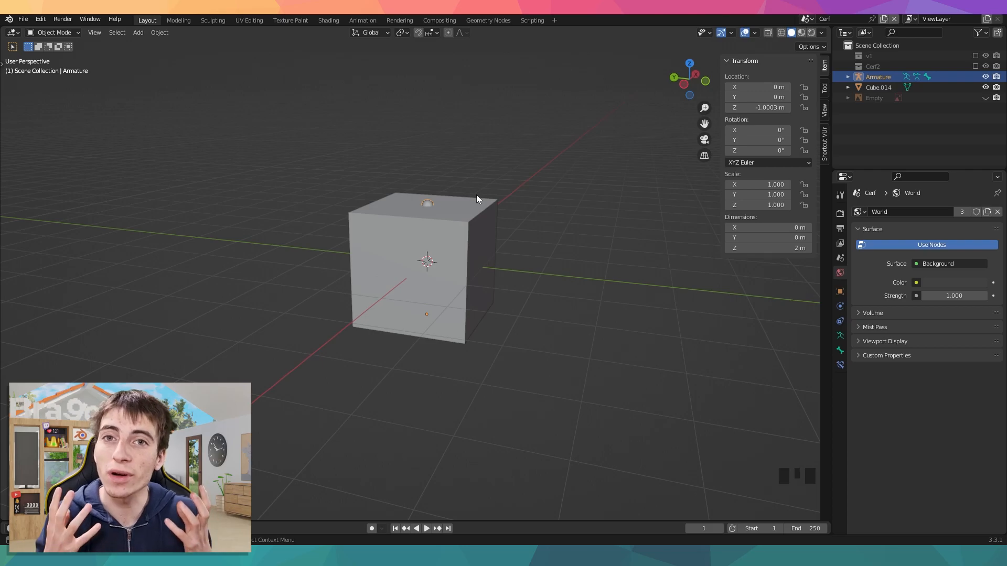
Parent the cube to the armature using Armature Deform With Automatic Weights
{"action": "left_click", "coordinate": [531, 222]}
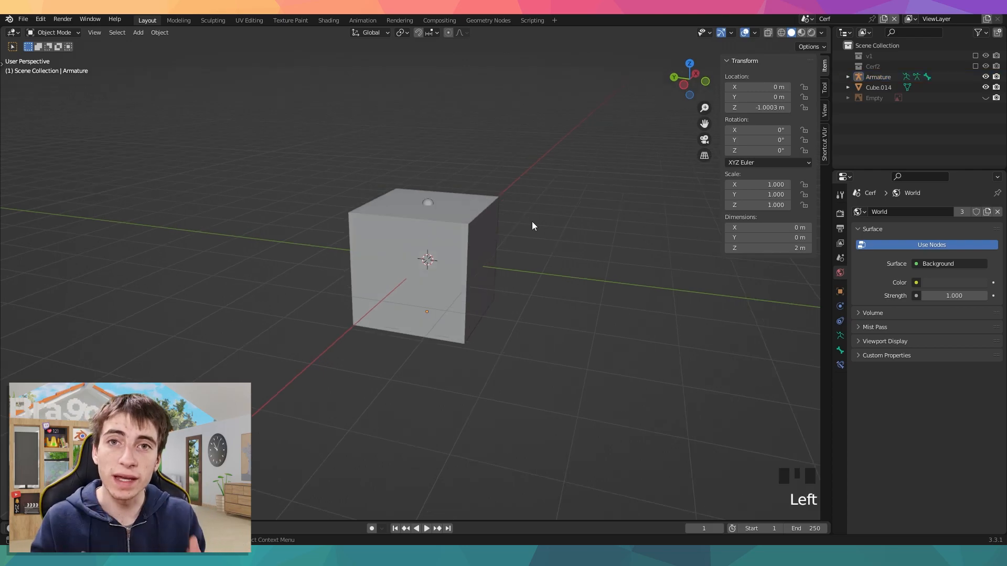
{"action": "left_click", "coordinate": [468, 237]}
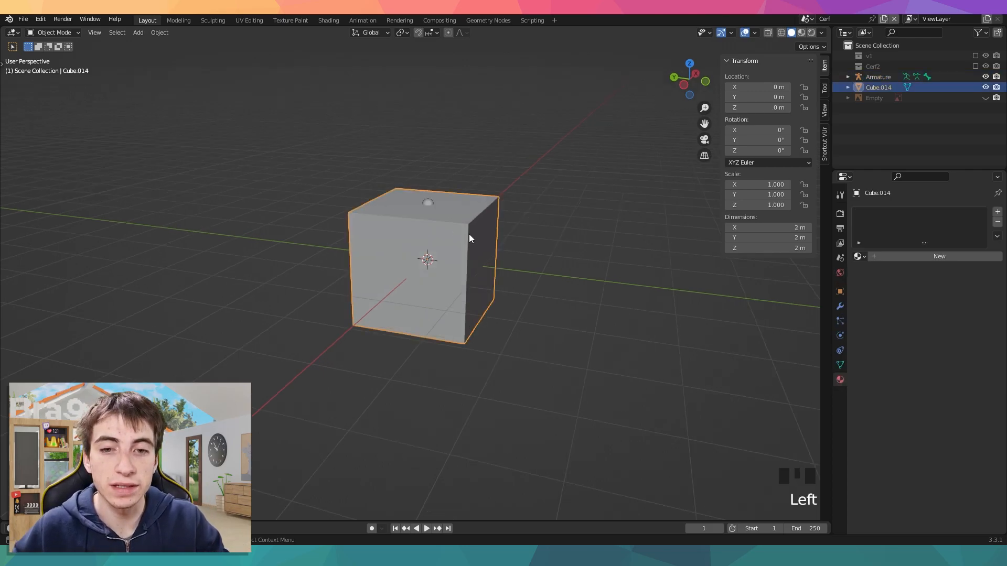
{"action": "left_click", "coordinate": [429, 201], "text": "shift"}
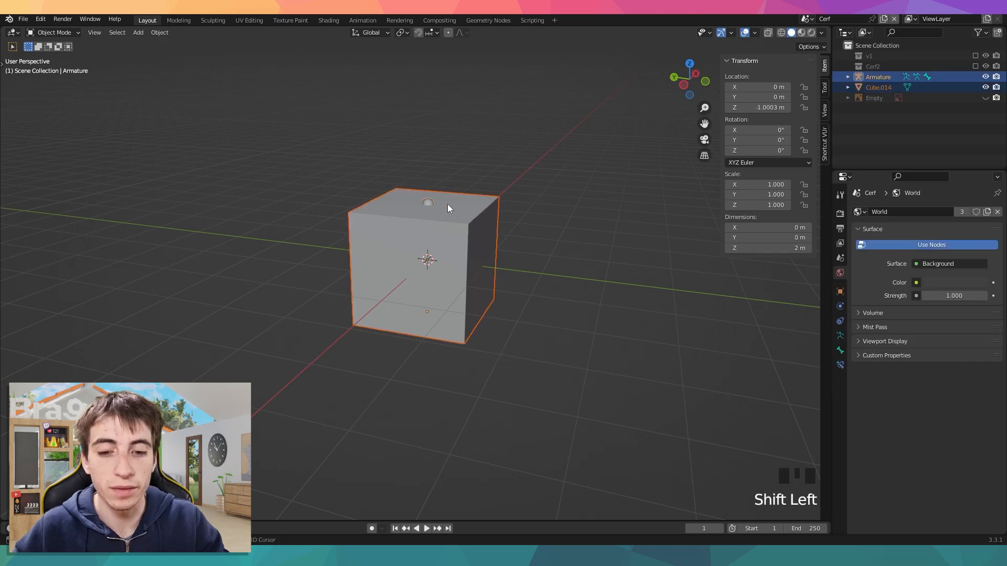
{"action": "key", "text": "ctrl+p"}
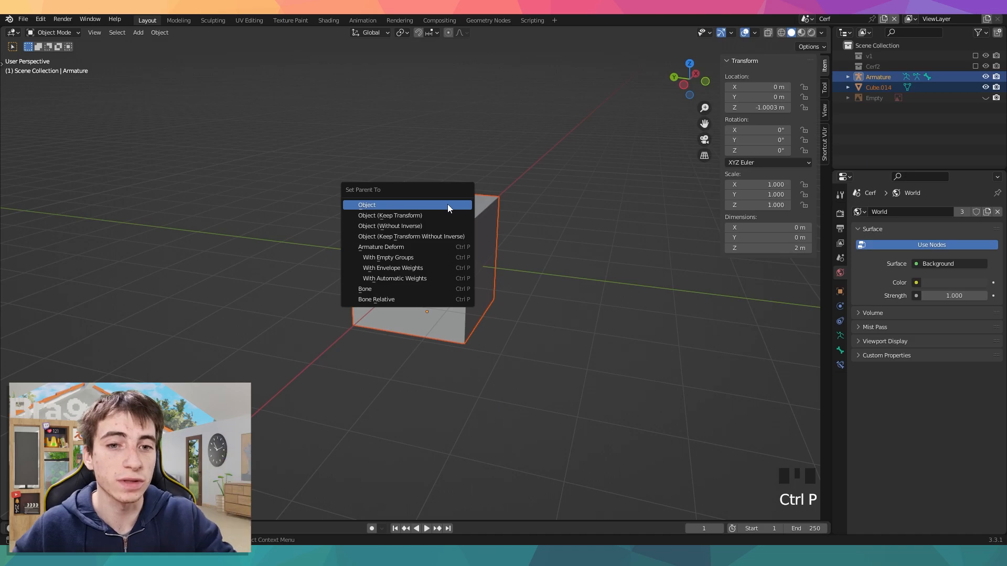
{"action": "left_click", "coordinate": [414, 279]}
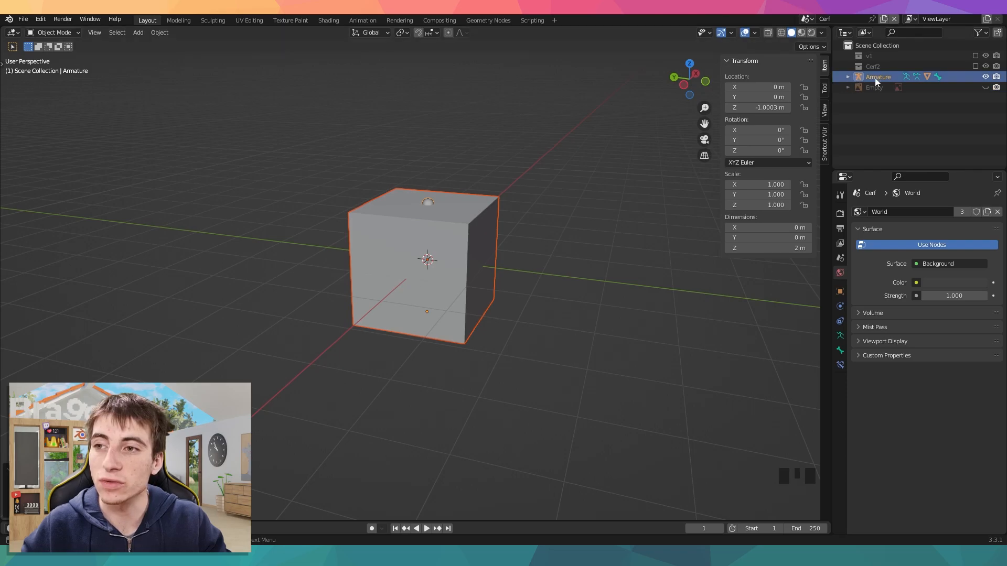
Inspect the armature's hierarchy for the parented cube and collapse it again
{"action": "left_click", "coordinate": [848, 77]}
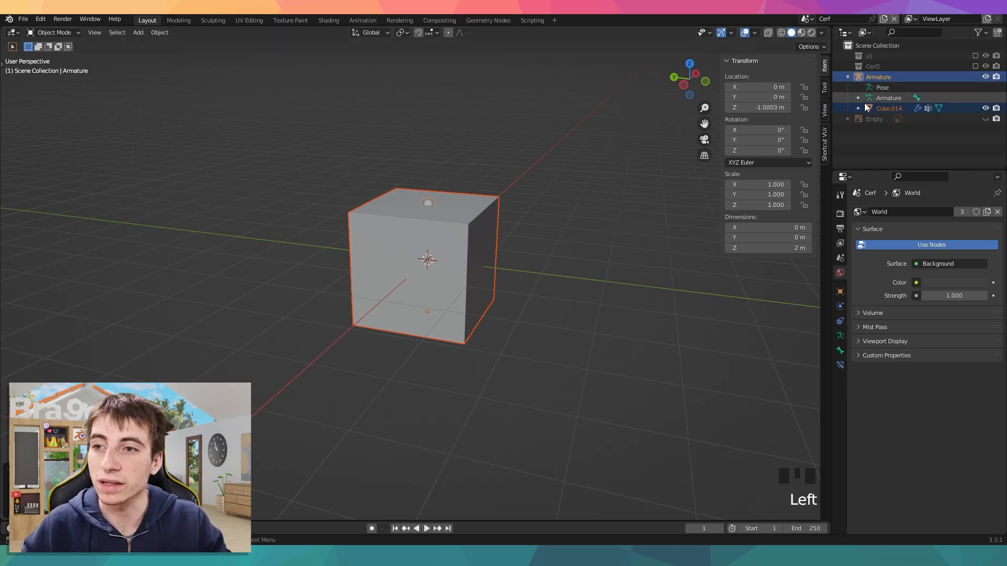
{"action": "left_click", "coordinate": [885, 108]}
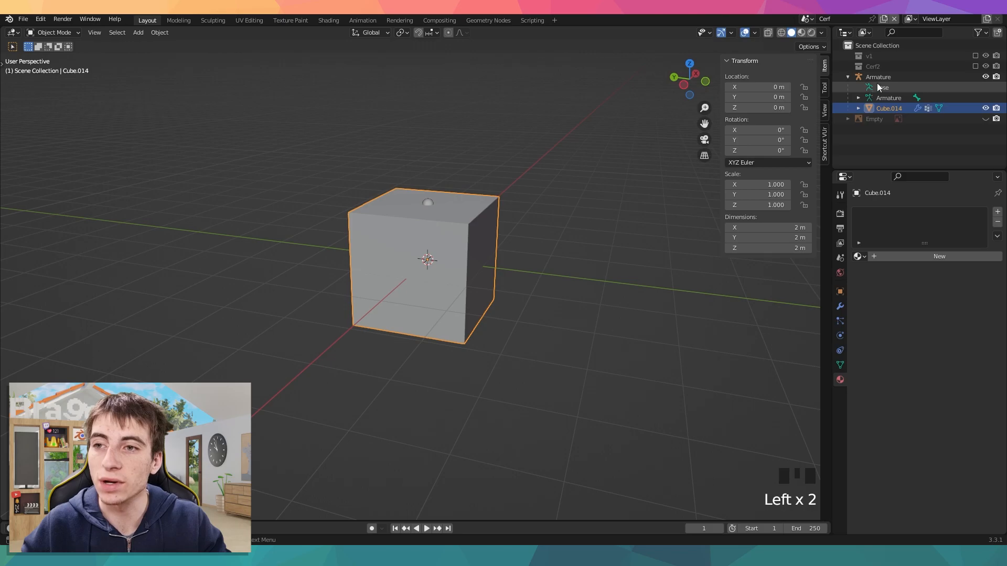
{"action": "left_click", "coordinate": [848, 77]}
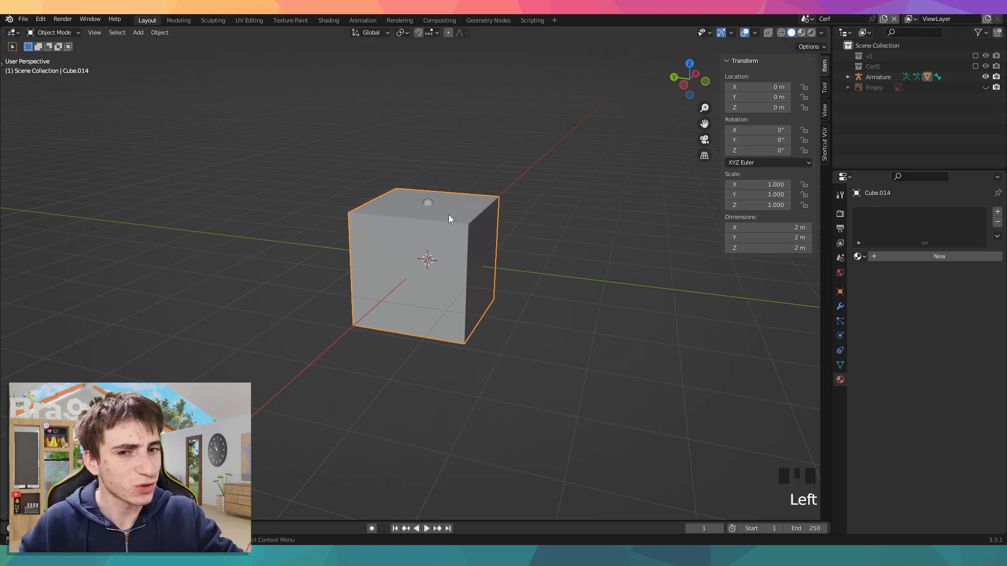
Switch the armature to Pose Mode and select its bone, visible through the cube
{"action": "left_click", "coordinate": [431, 200]}
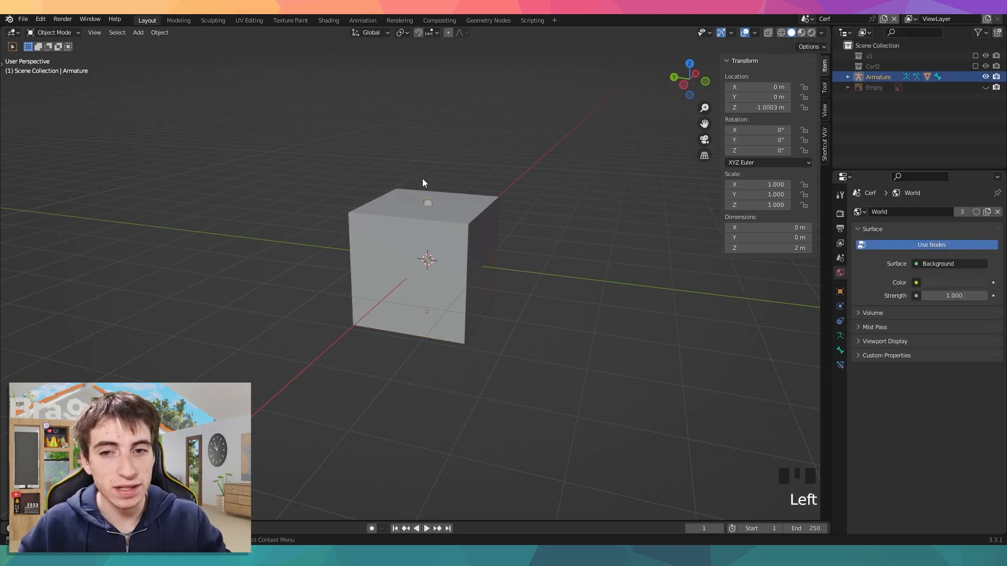
{"action": "left_click", "coordinate": [51, 32]}
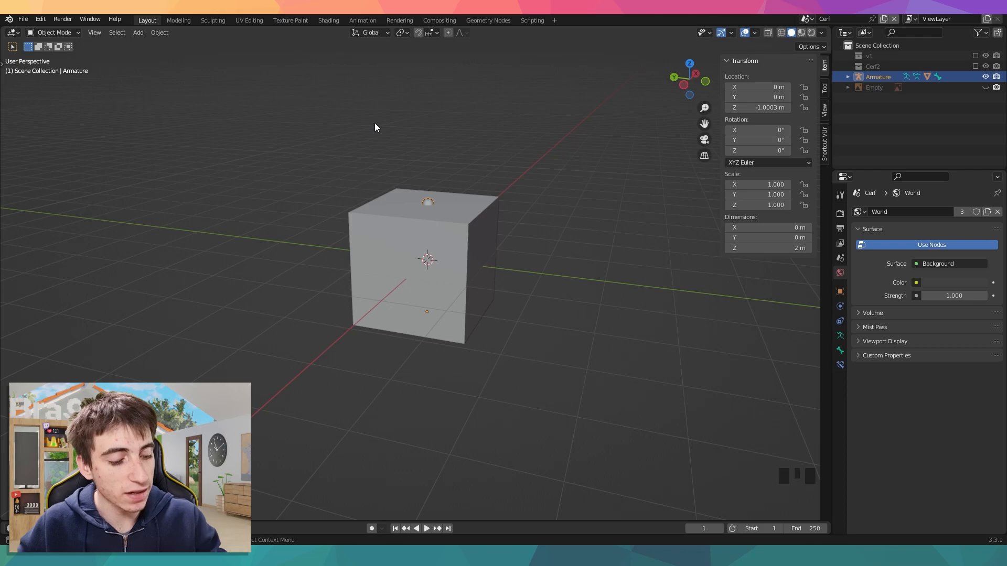
{"action": "middle_click_drag", "start_coordinate": [374, 123], "coordinate": [417, 124]}
{"action": "key", "text": "ctrl+Tab"}
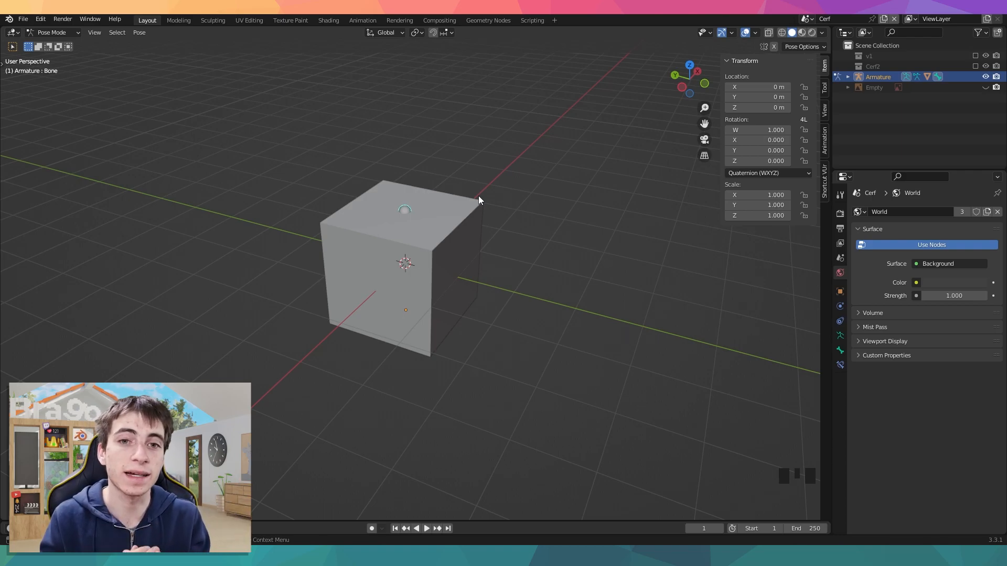
{"action": "middle_click_drag", "start_coordinate": [440, 225], "coordinate": [458, 211]}
{"action": "left_click", "coordinate": [393, 247]}
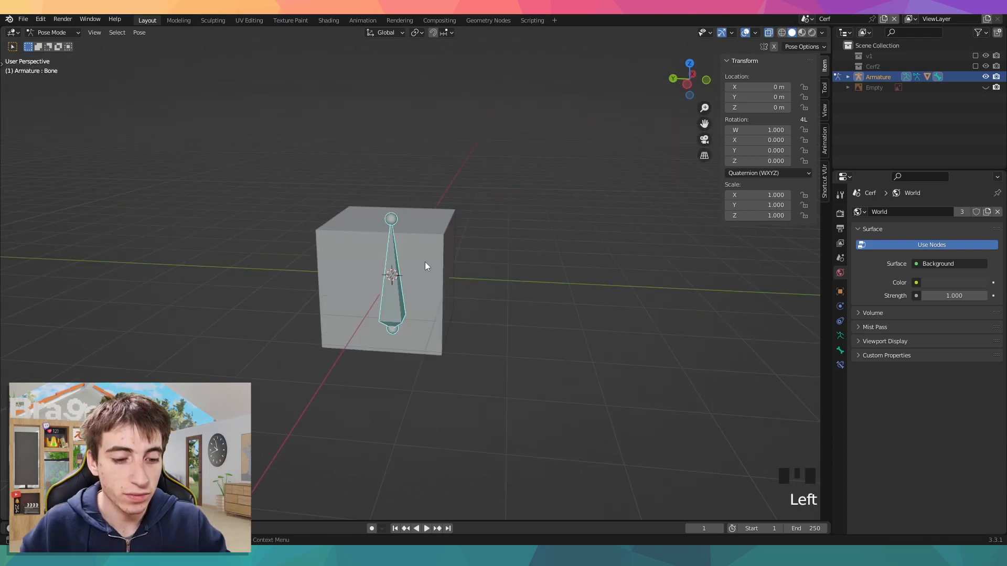
Try rotating the bone to test the cube's deformation, cancel the rotation and return the armature to Object Mode
{"action": "key", "text": "r"}
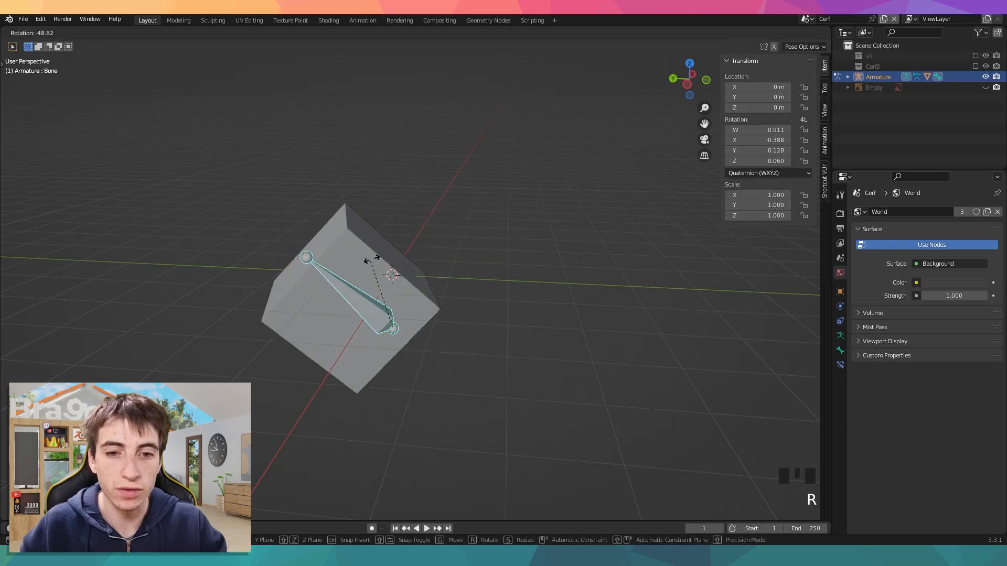
{"action": "right_click", "coordinate": [455, 304]}
{"action": "left_click", "coordinate": [396, 221]}
{"action": "middle_click_drag", "start_coordinate": [414, 233], "coordinate": [413, 214]}
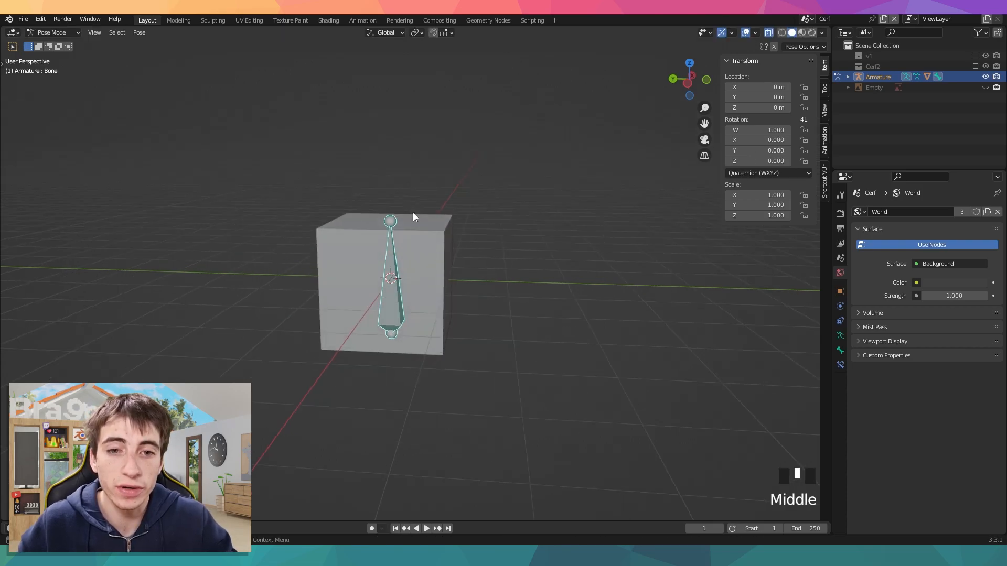
{"action": "left_click", "coordinate": [411, 221]}
{"action": "key", "text": "ctrl+Tab"}
{"action": "left_click", "coordinate": [281, 112]}
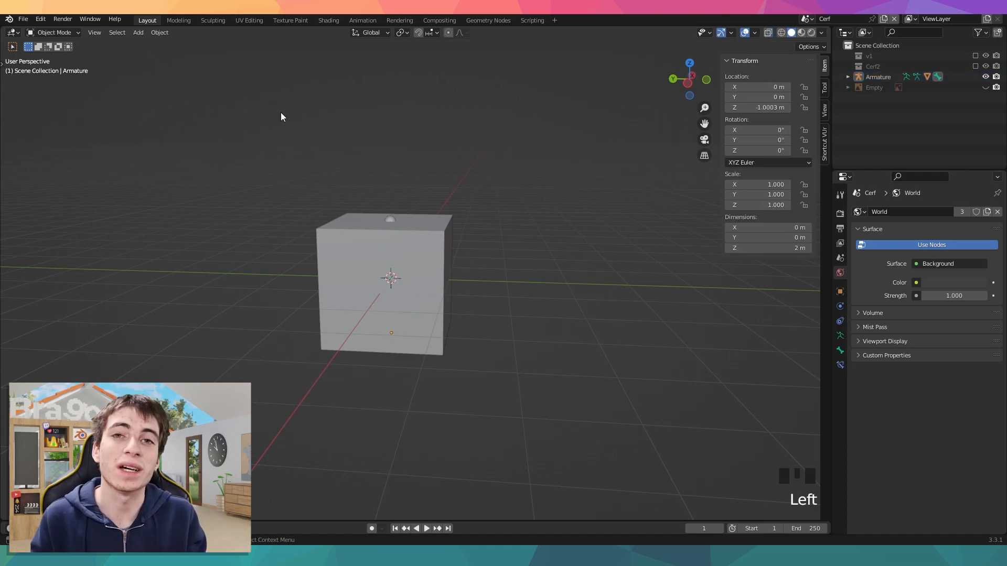
Try rotating the cube by itself in Object Mode and cancel the rotation
{"action": "left_click", "coordinate": [427, 279]}
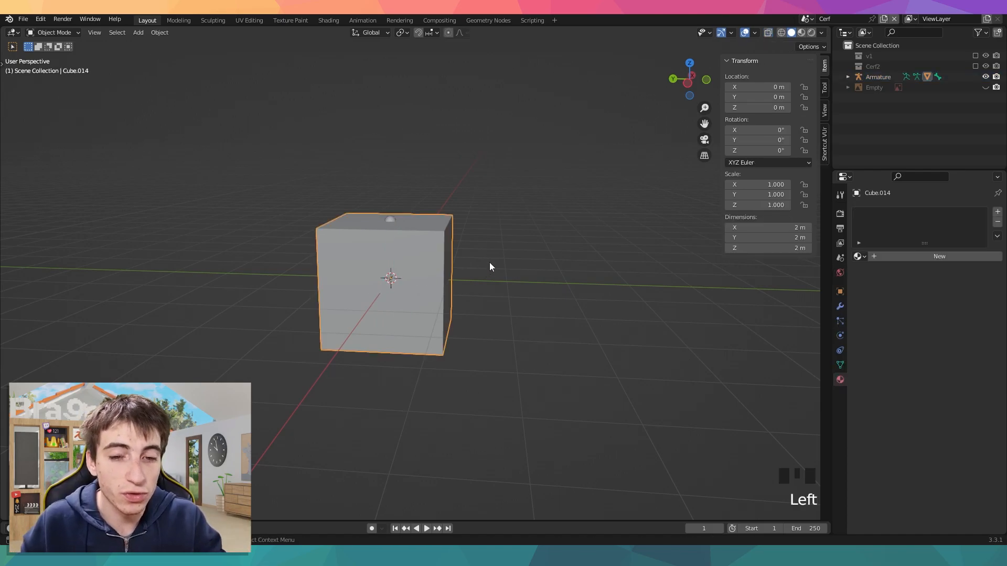
{"action": "key", "text": "r"}
{"action": "right_click", "coordinate": [481, 244]}
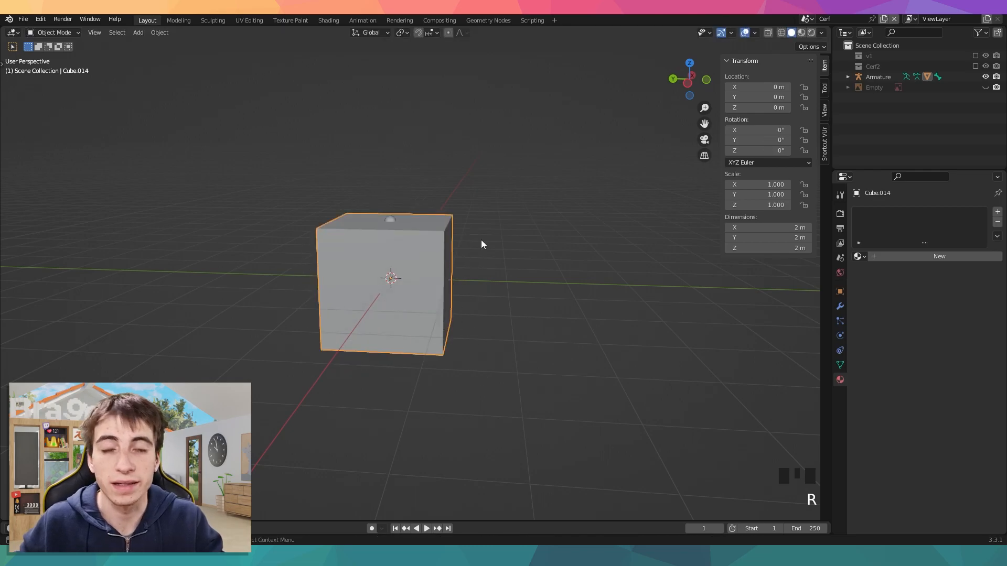
Reselect the cube and switch it to Edit Mode
{"action": "left_click", "coordinate": [445, 230]}
{"action": "left_click", "coordinate": [423, 246]}
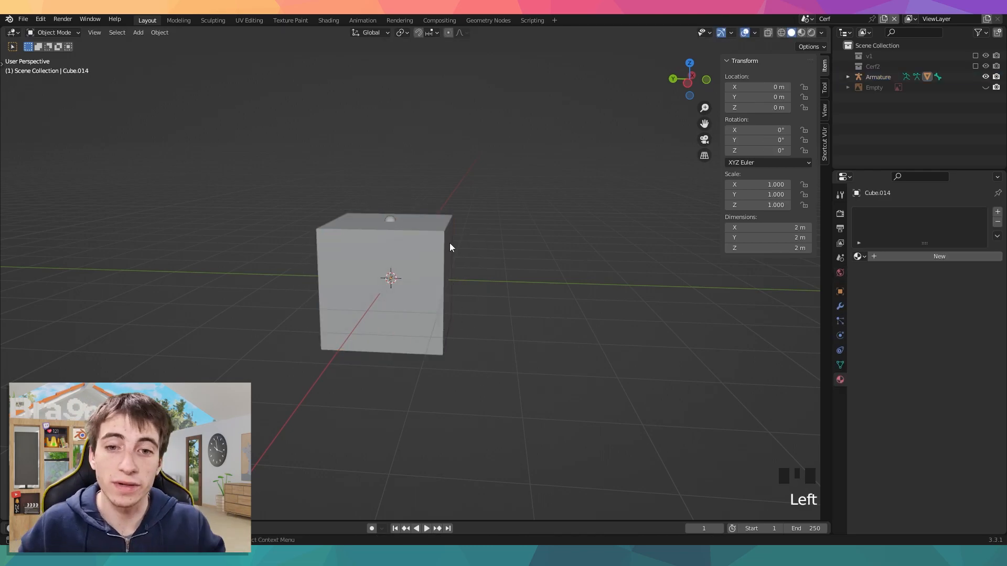
{"action": "key", "text": "Tab"}
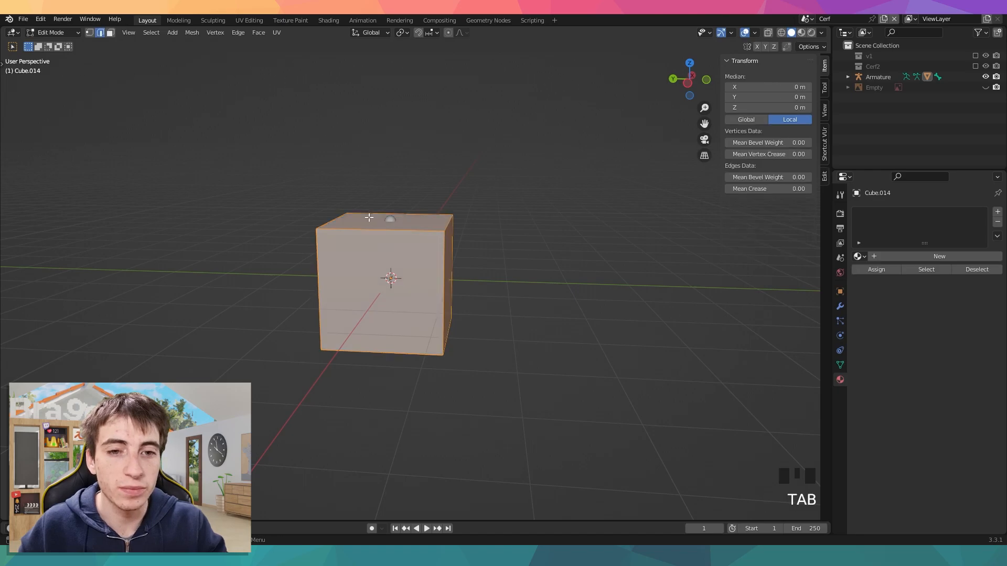
Subdivide the whole cube mesh and return it to Object Mode
{"action": "right_click", "coordinate": [386, 227]}
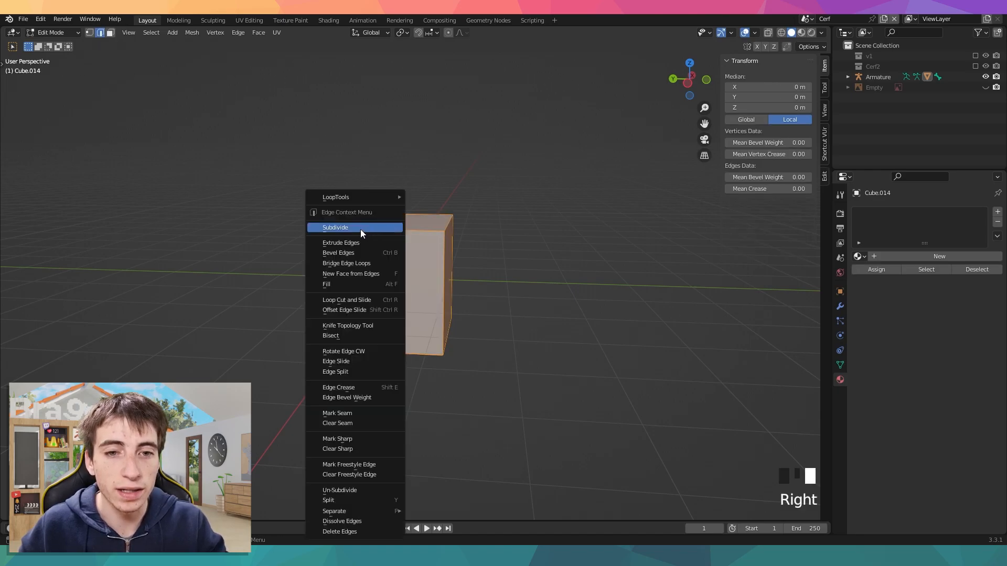
{"action": "left_click", "coordinate": [362, 229]}
{"action": "key", "text": "Tab"}
{"action": "middle_click_drag", "start_coordinate": [367, 231], "coordinate": [389, 224]}
Select the armature, edit it with X-ray on, and subdivide its bone into two stacked bones
{"action": "left_click", "coordinate": [396, 216]}
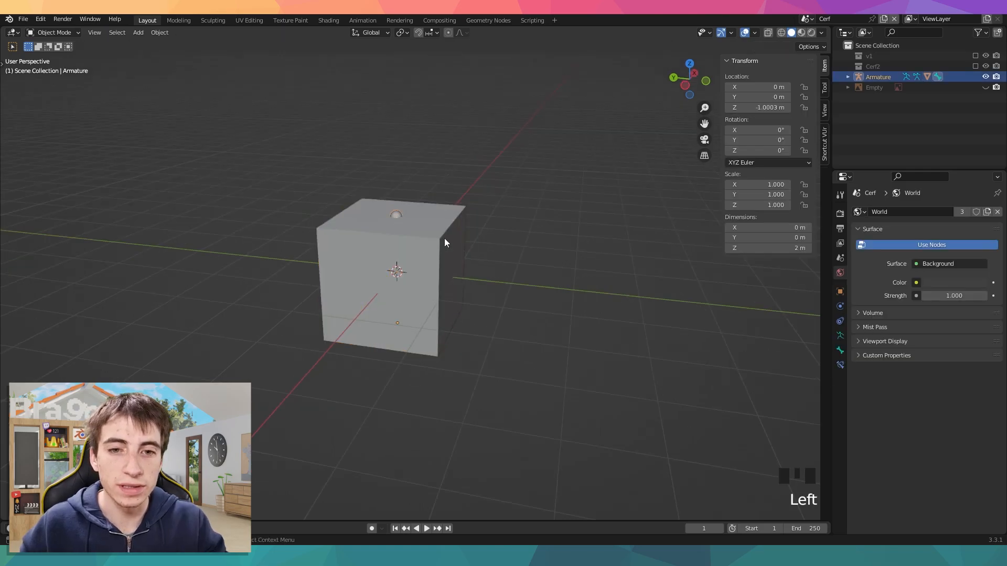
{"action": "key", "text": "Tab"}
{"action": "middle_click_drag", "start_coordinate": [523, 243], "coordinate": [395, 237]}
{"action": "key", "text": "alt+z"}
{"action": "right_click", "coordinate": [396, 237]}
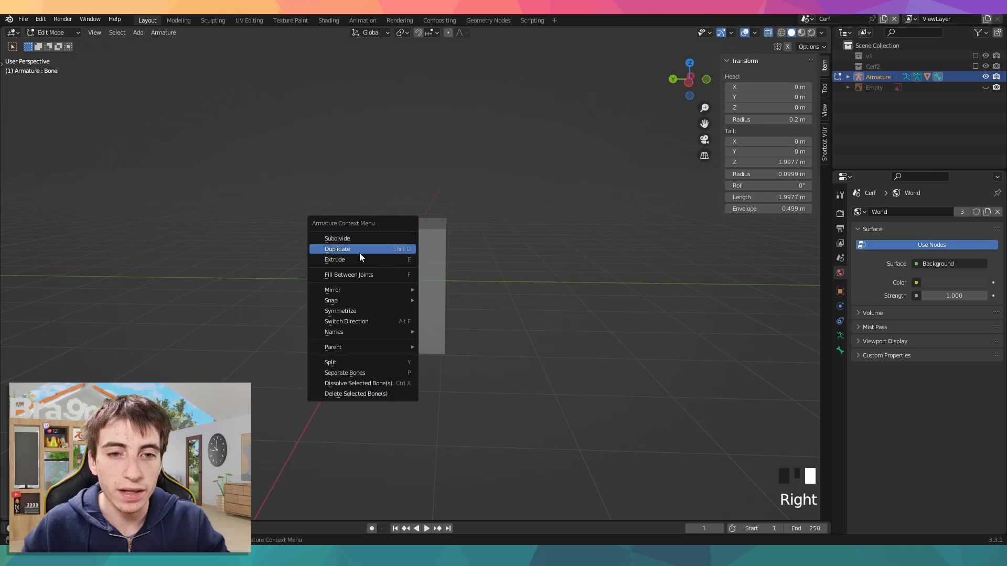
{"action": "left_click", "coordinate": [356, 239]}
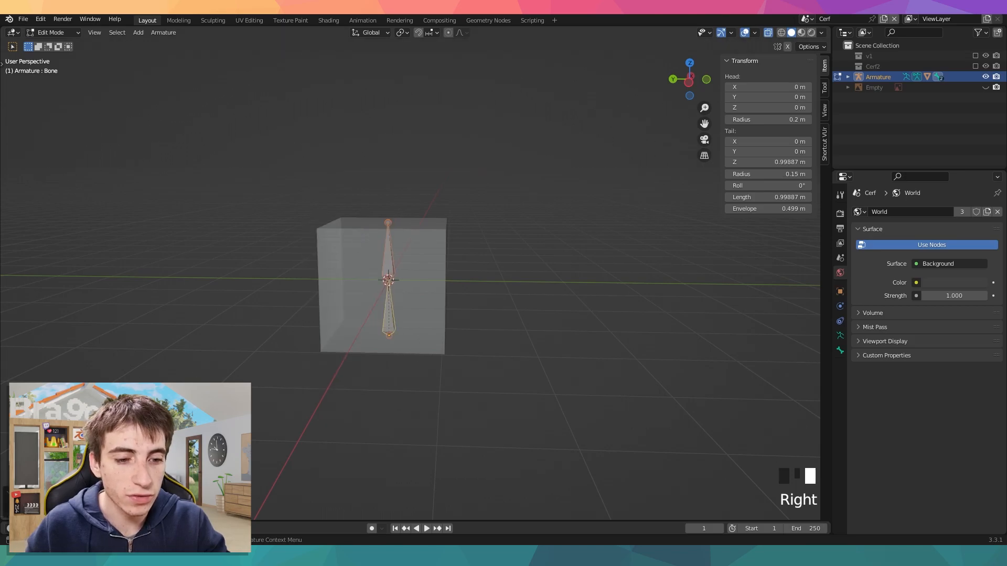
{"action": "left_click", "coordinate": [393, 280]}
{"action": "left_click", "coordinate": [75, 508]}
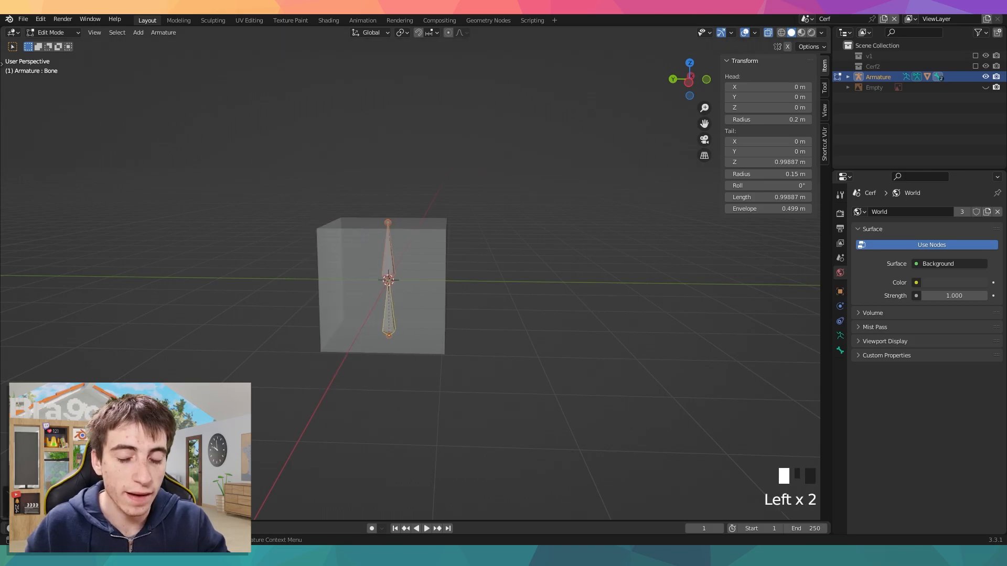
{"action": "middle_click_drag", "start_coordinate": [422, 213], "coordinate": [412, 227]}
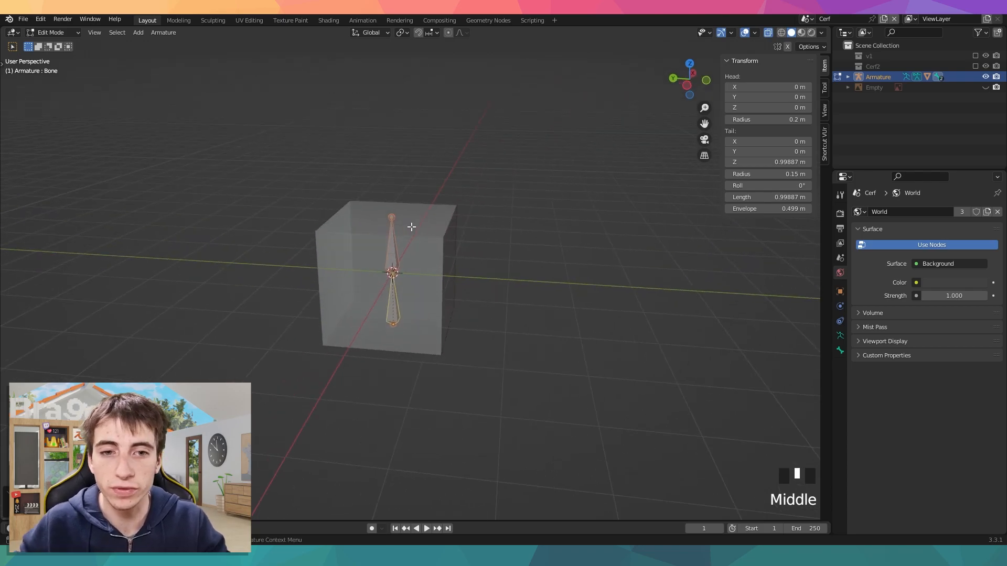
Return the armature to Object Mode and turn off the X-ray display
{"action": "key", "text": "Tab"}
{"action": "key", "text": "alt+z"}
{"action": "middle_click_drag", "start_coordinate": [475, 269], "coordinate": [456, 285]}
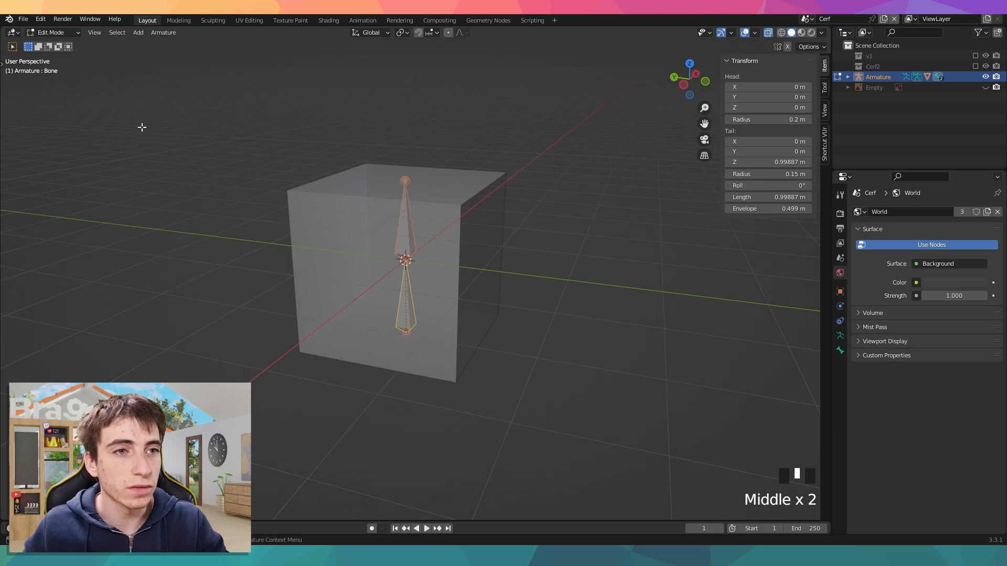
{"action": "scroll", "coordinate": [136, 130], "scroll_direction": "down", "scroll_amount": 4}
{"action": "left_click", "coordinate": [52, 33]}
{"action": "left_click", "coordinate": [57, 45]}
{"action": "scroll", "coordinate": [493, 295], "scroll_direction": "up", "scroll_amount": 3}
{"action": "key", "text": "alt+z"}
Select the cube first and the armature last, and parent them using Armature Deform With Automatic Weights
{"action": "left_click", "coordinate": [442, 242]}
{"action": "left_click", "coordinate": [407, 196], "text": "shift"}
{"action": "left_click", "coordinate": [423, 206]}
{"action": "left_click", "coordinate": [407, 194], "text": "shift"}
{"action": "middle_click_drag", "start_coordinate": [461, 221], "coordinate": [452, 225]}
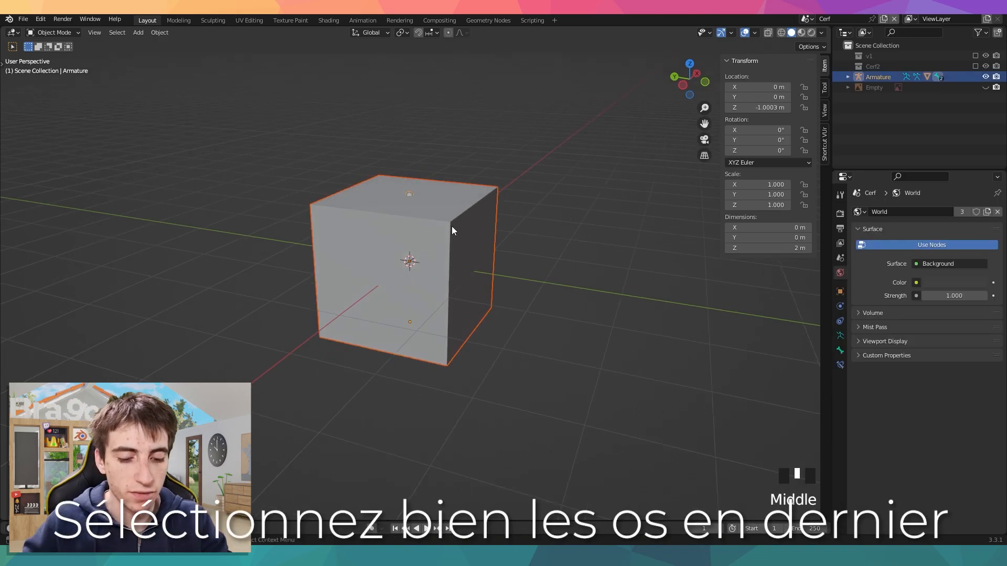
{"action": "key", "text": "ctrl+p"}
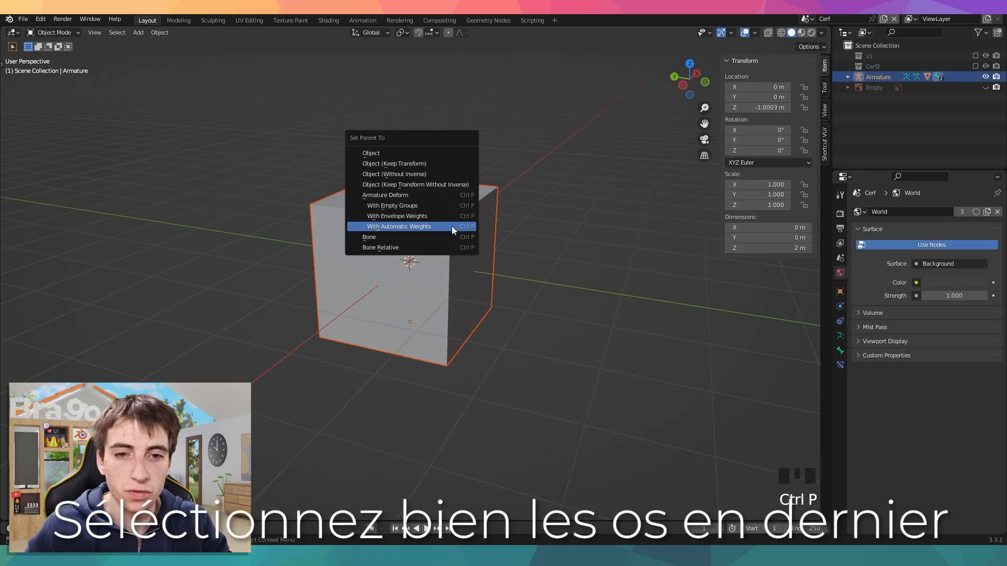
{"action": "left_click", "coordinate": [405, 226]}
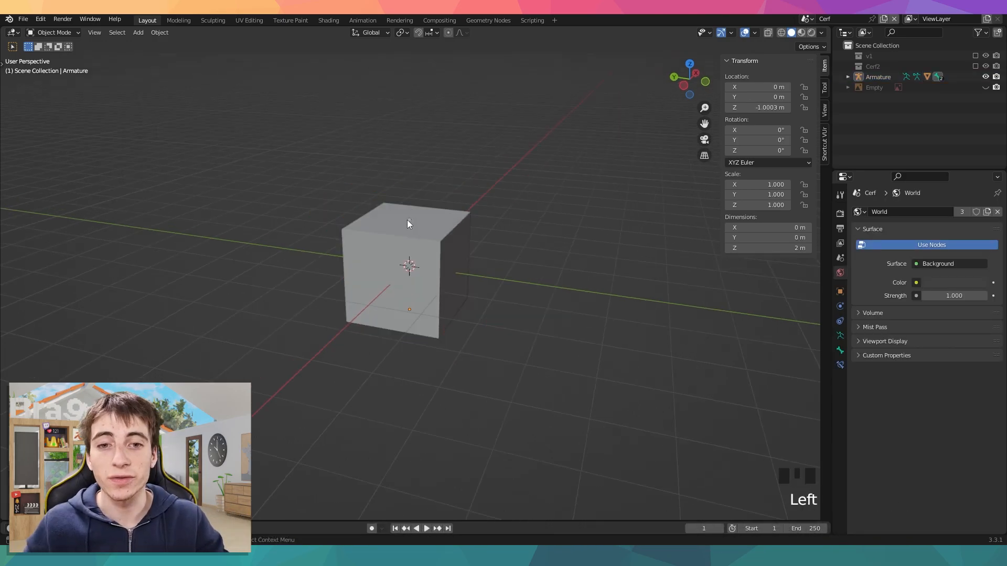
Select the armature inside the cube and switch it to Pose Mode
{"action": "left_click", "coordinate": [410, 219]}
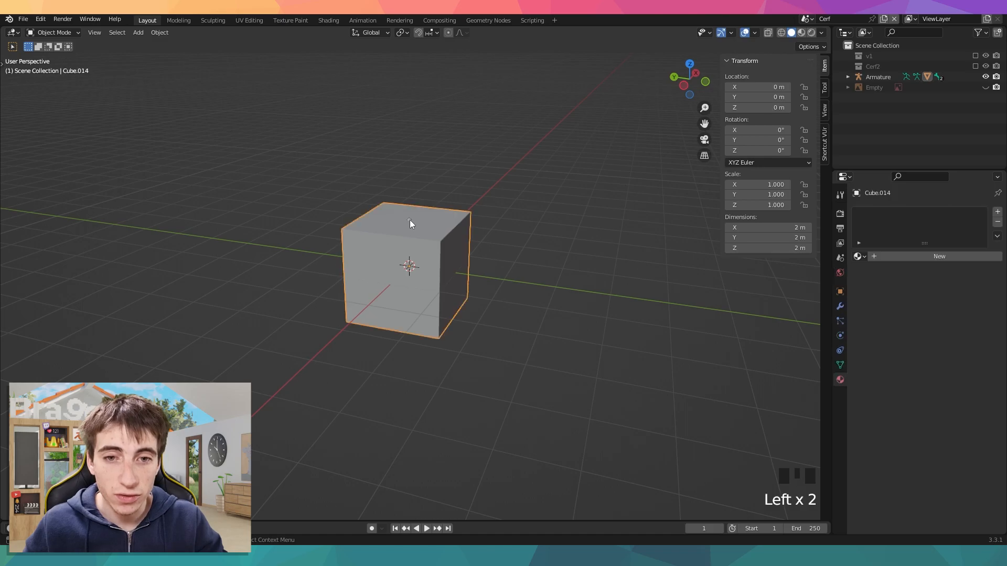
{"action": "left_click", "coordinate": [410, 219]}
{"action": "key", "text": "ctrl+Tab"}
Try rotating the upper bone to test how the cube bends
{"action": "left_click", "coordinate": [410, 226]}
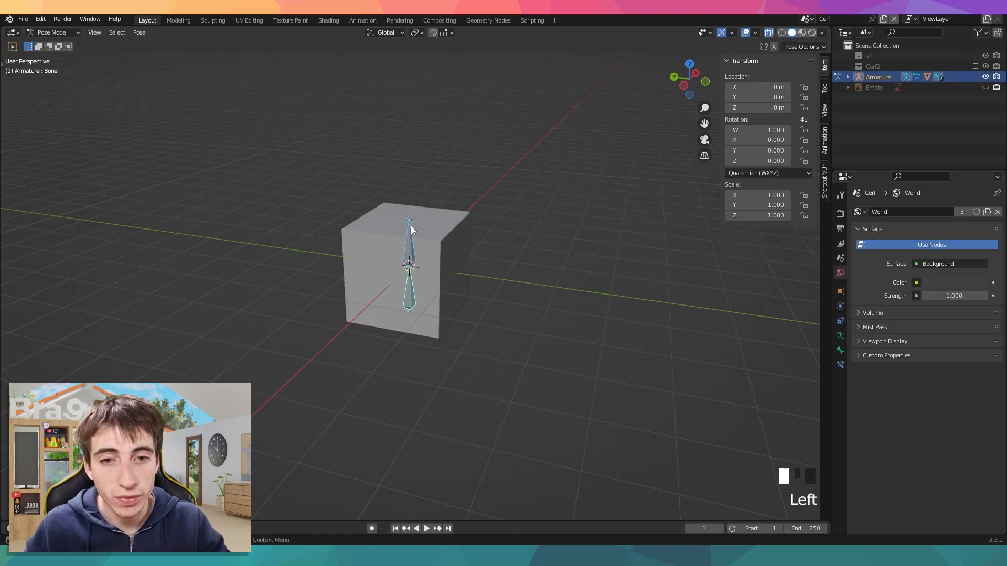
{"action": "key", "text": "r"}
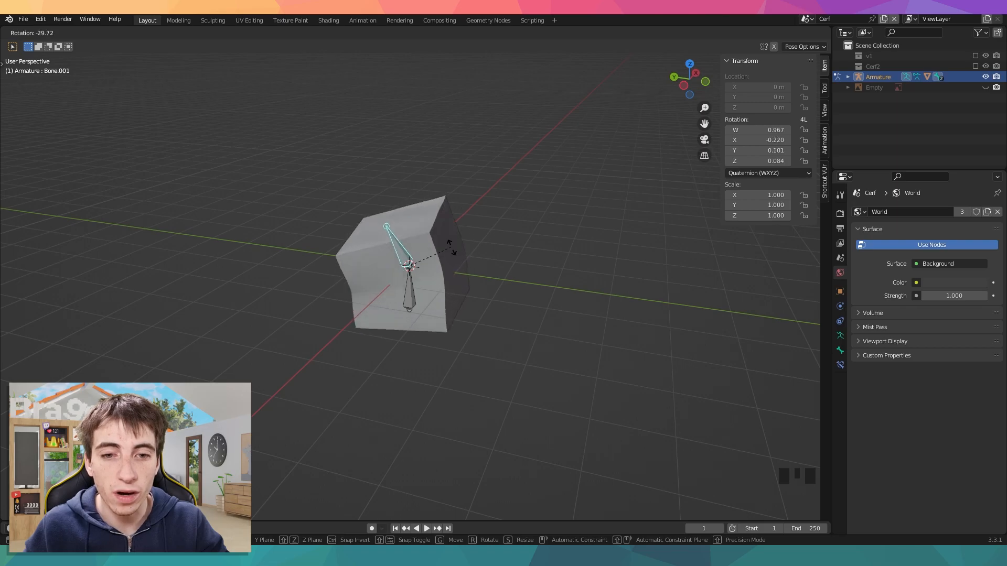
{"action": "key", "text": "z"}
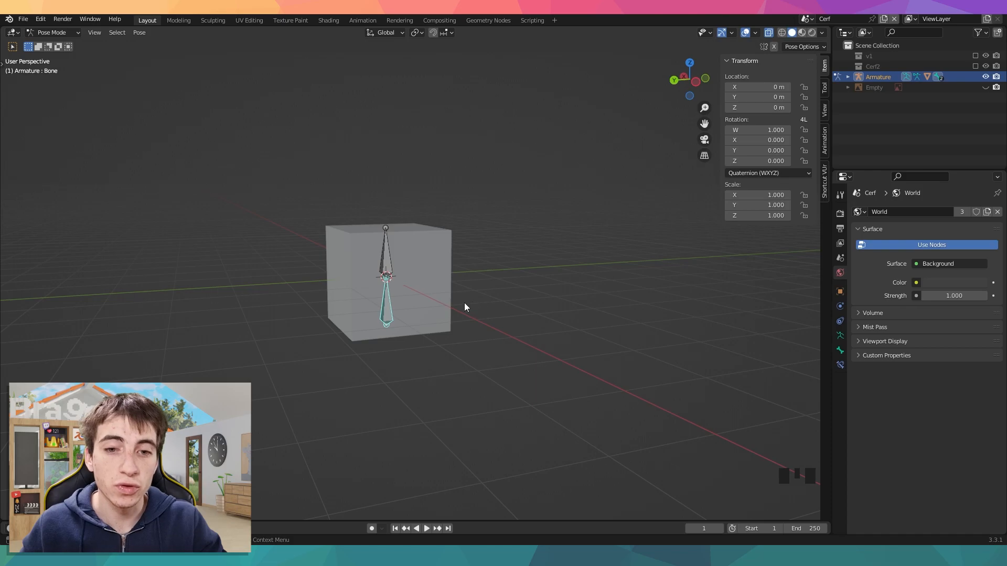
Try moving the lower bone in perspective and again in the back view, cancelling each move
{"action": "key", "text": "g"}
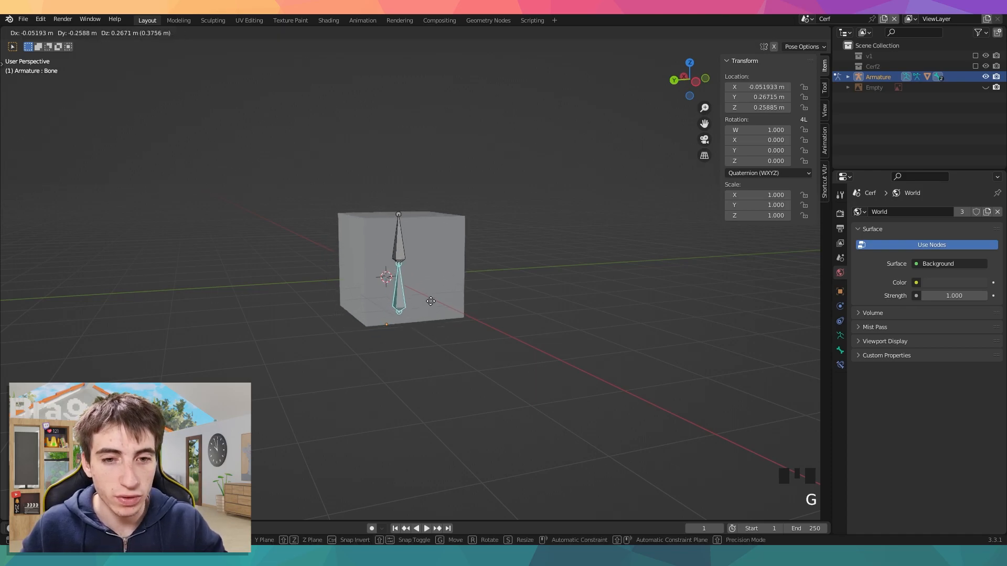
{"action": "key", "text": "Escape"}
{"action": "left_click", "coordinate": [673, 83]}
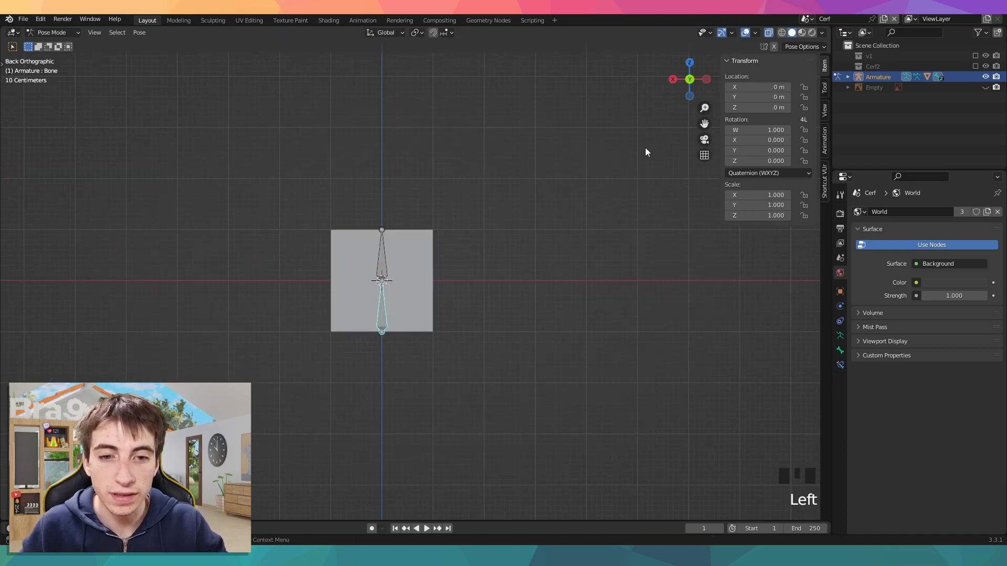
{"action": "key", "text": "g"}
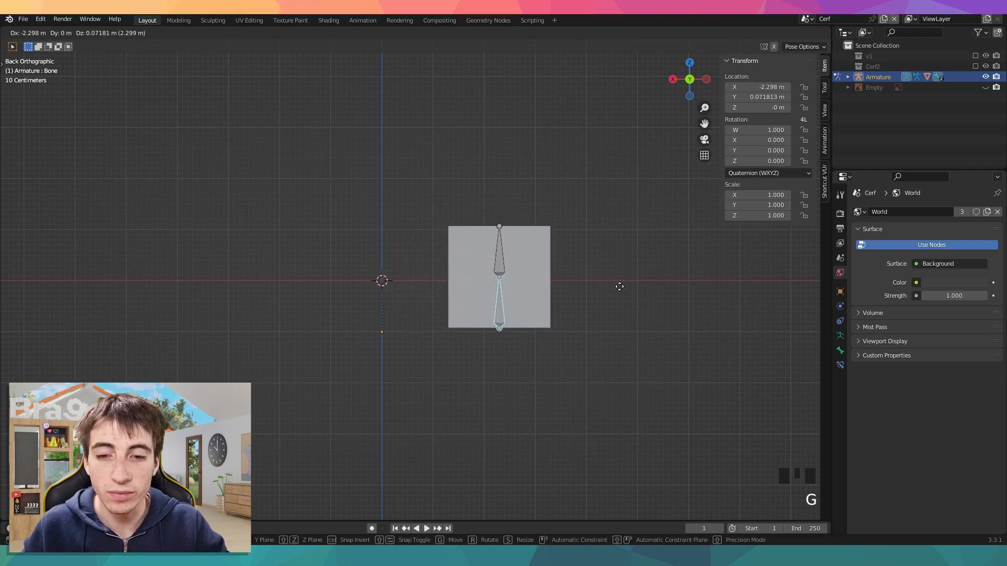
{"action": "right_click", "coordinate": [667, 281]}
Try rotating the upper bone in the back view and cancel the rotation
{"action": "left_click", "coordinate": [370, 245]}
{"action": "key", "text": "r"}
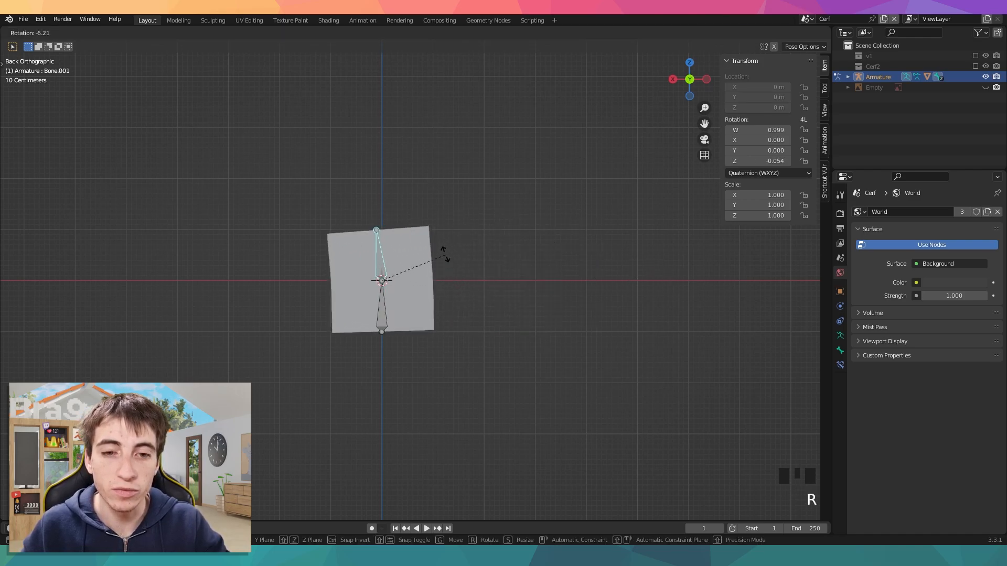
{"action": "right_click", "coordinate": [455, 265]}
Rotate the upper bone about the global Z axis to twist the cube, and examine the deformation from several sides
{"action": "mouse_move", "coordinate": [463, 273]}
{"action": "middle_mouse_down"}
{"action": "mouse_move", "coordinate": [492, 247]}
{"action": "mouse_move", "coordinate": [468, 276]}
{"action": "middle_mouse_up"}
{"action": "key", "text": "r"}
{"action": "key", "text": "z"}
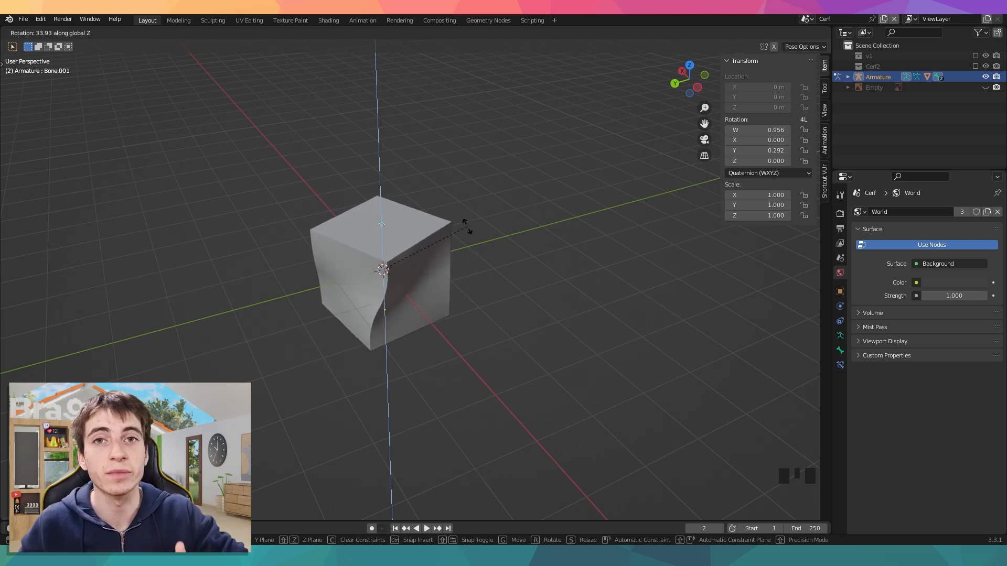
{"action": "left_click", "coordinate": [464, 233]}
{"action": "middle_click_drag", "start_coordinate": [463, 234], "coordinate": [368, 281]}
{"action": "scroll", "coordinate": [478, 212], "scroll_direction": "up", "scroll_amount": 3}
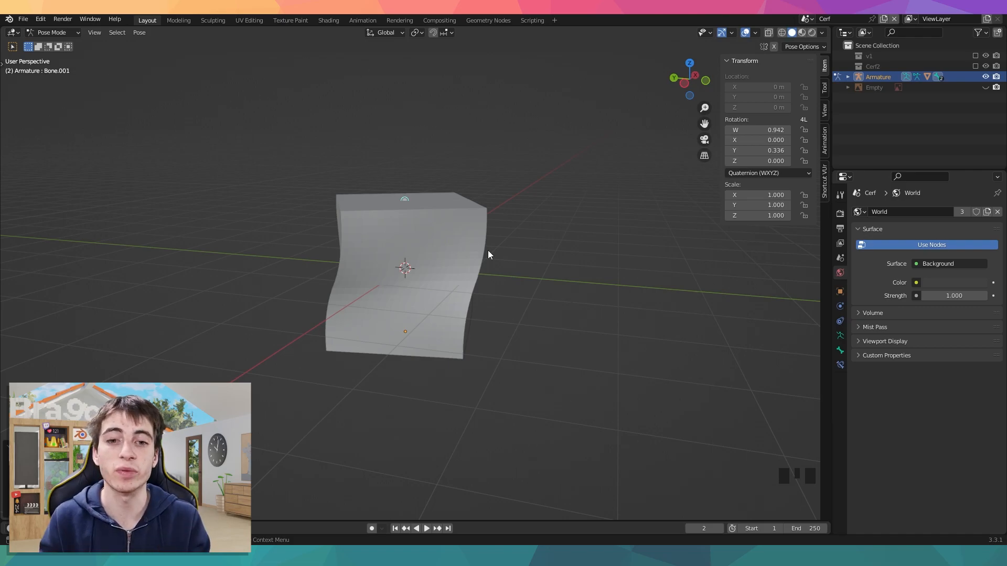
{"action": "middle_click_drag", "start_coordinate": [487, 254], "coordinate": [517, 266]}
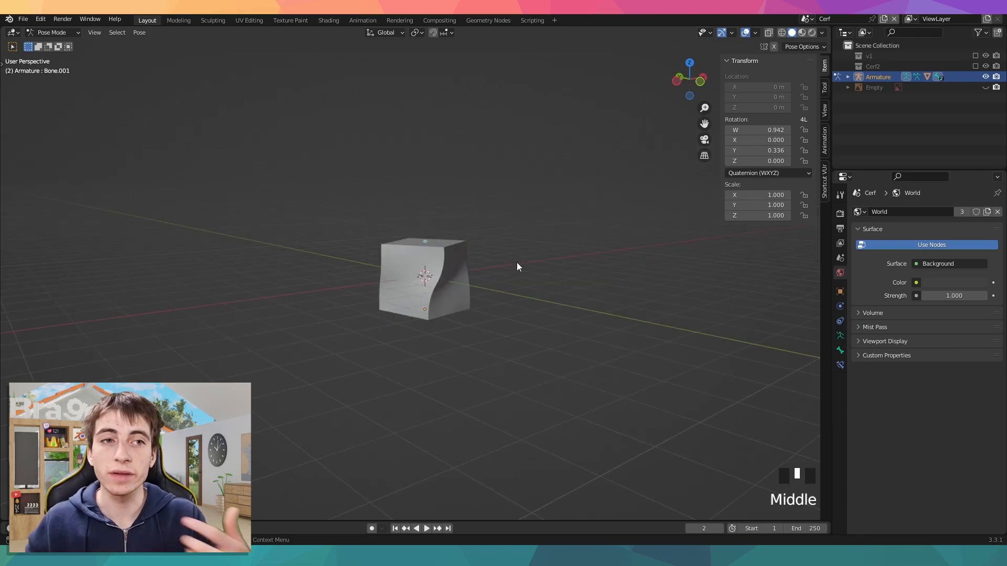
Leave Pose Mode for Object Mode, select the cube and open its mesh in Edit Mode
{"action": "left_click", "coordinate": [65, 34]}
{"action": "left_click", "coordinate": [59, 45]}
{"action": "left_click", "coordinate": [492, 218]}
{"action": "middle_click_drag", "start_coordinate": [492, 218], "coordinate": [465, 276]}
{"action": "left_click", "coordinate": [437, 262]}
{"action": "key", "text": "Tab"}
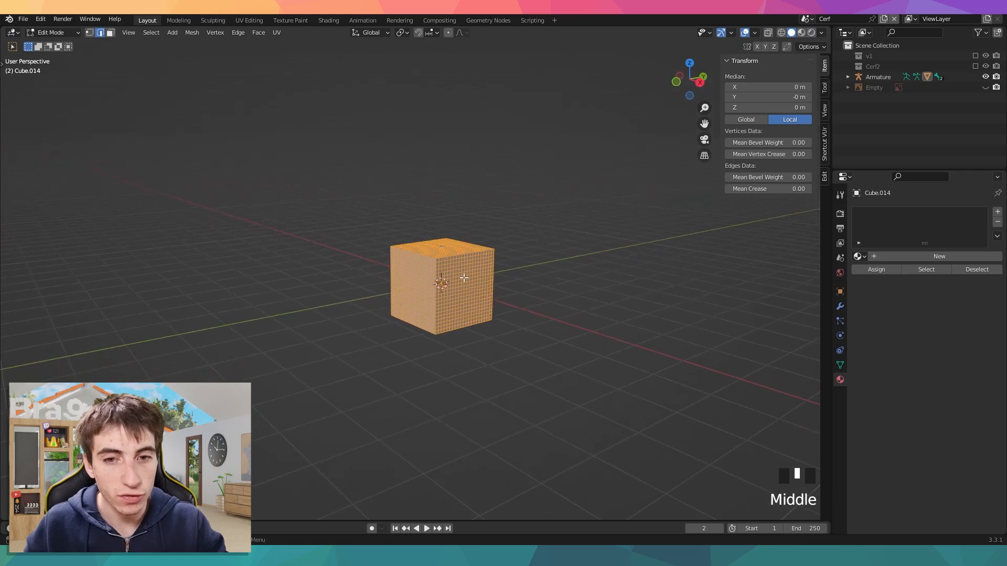
Select a group of faces on one side of the cube, extrude them outward about 2 m as an arm and leave Edit Mode
{"action": "key", "text": "3"}
{"action": "left_click", "coordinate": [462, 289]}
{"action": "left_click", "coordinate": [464, 291], "text": "shift"}
{"action": "key", "text": "e"}
{"action": "left_click", "coordinate": [586, 308]}
{"action": "key", "text": "Tab"}
Select the armature in Pose Mode and clear the upper bone's rotation
{"action": "middle_click_drag", "start_coordinate": [586, 304], "coordinate": [633, 287]}
{"action": "left_click", "coordinate": [633, 288]}
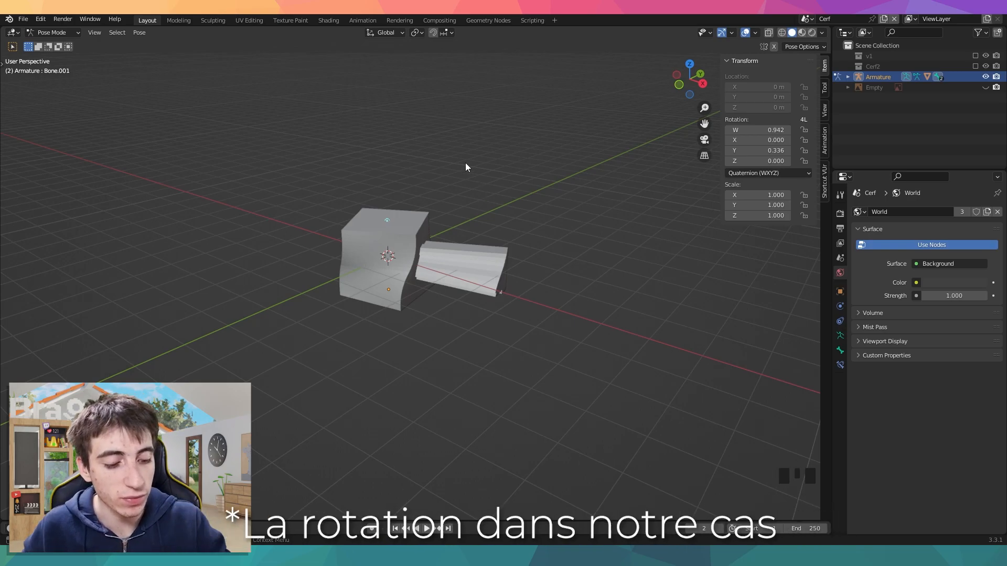
{"action": "key", "text": "alt+r"}
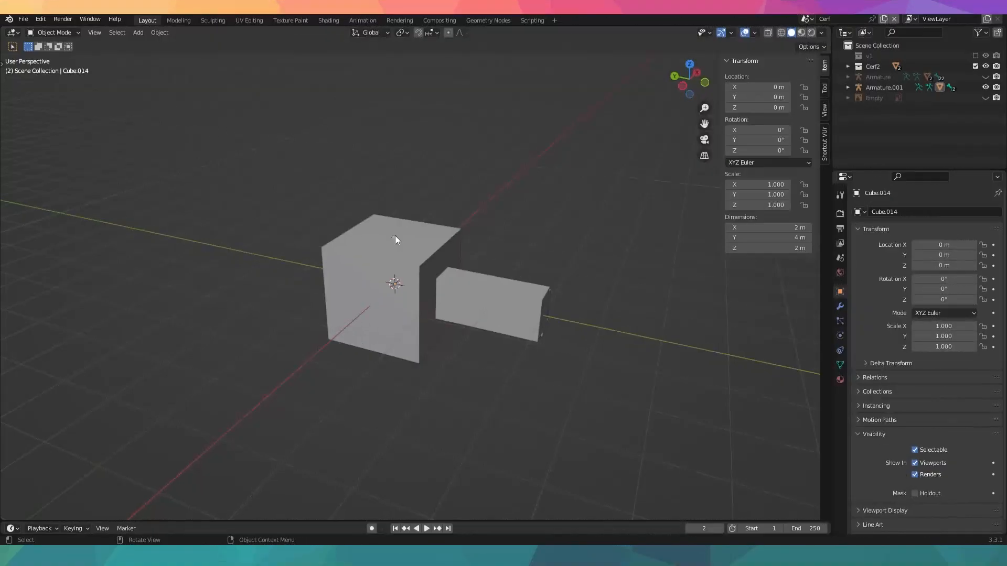
Select the armature plus the cube, switch the cube to Weight Paint and examine the upper bone's weights
{"action": "left_click", "coordinate": [394, 240]}
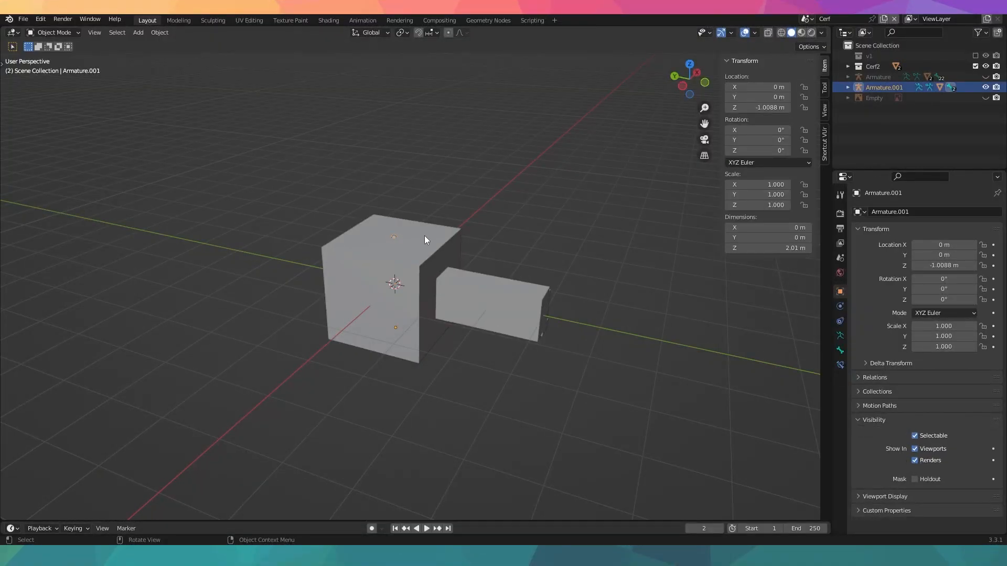
{"action": "left_click", "coordinate": [432, 252]}
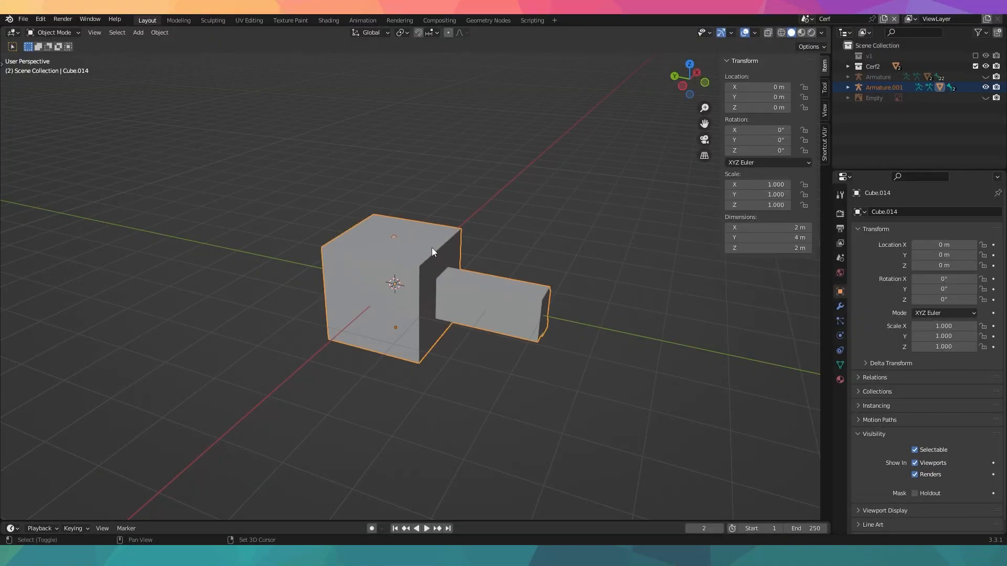
{"action": "left_click", "coordinate": [71, 33]}
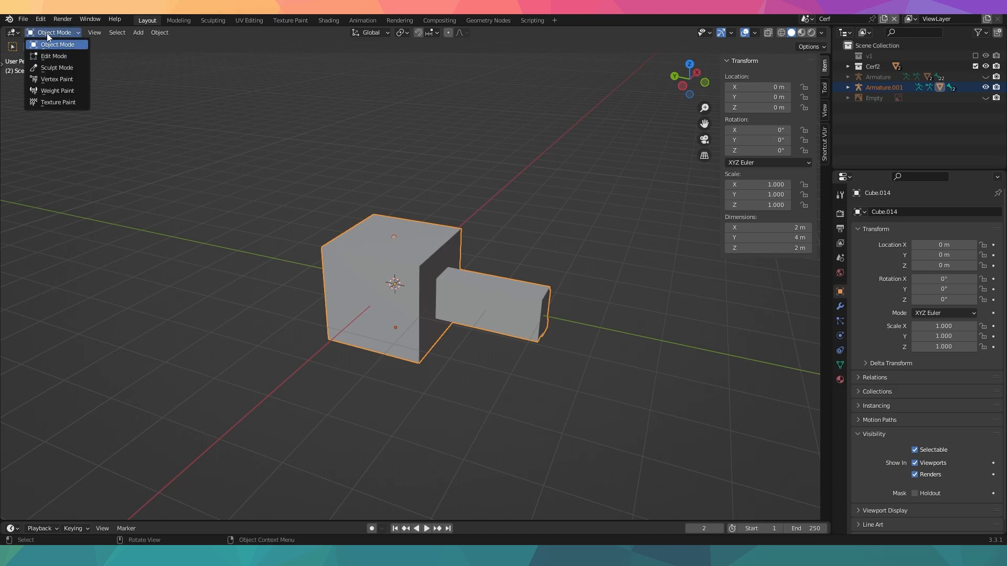
{"action": "left_click", "coordinate": [58, 91]}
{"action": "middle_click_drag", "start_coordinate": [380, 282], "coordinate": [402, 273]}
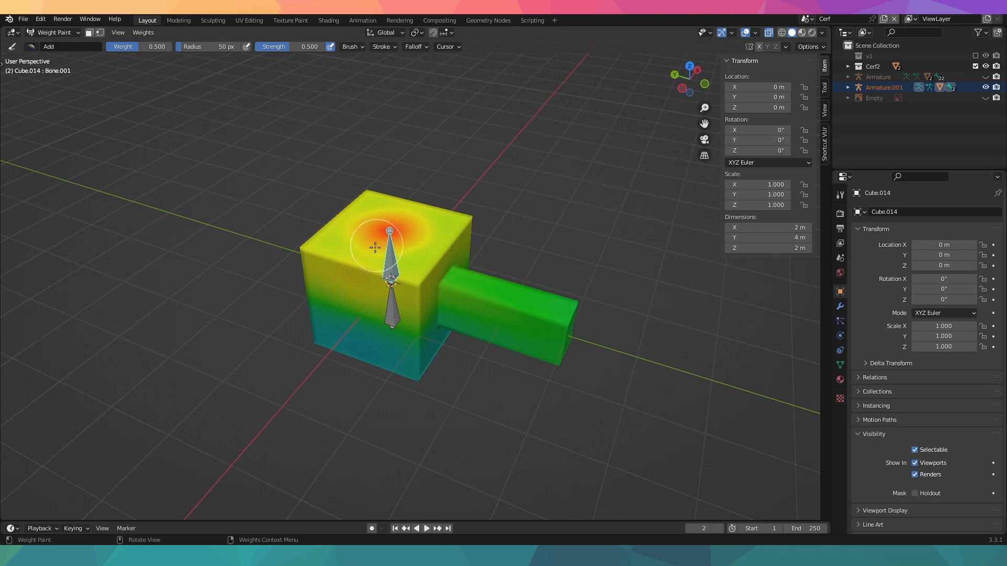
{"action": "middle_click_drag", "start_coordinate": [375, 247], "coordinate": [382, 248]}
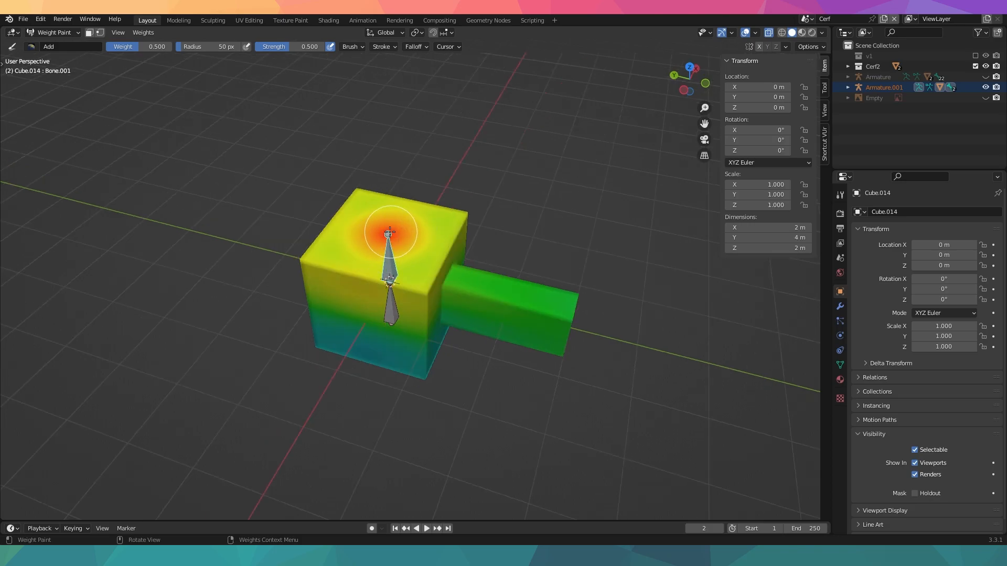
{"action": "middle_click_drag", "start_coordinate": [388, 233], "coordinate": [394, 191]}
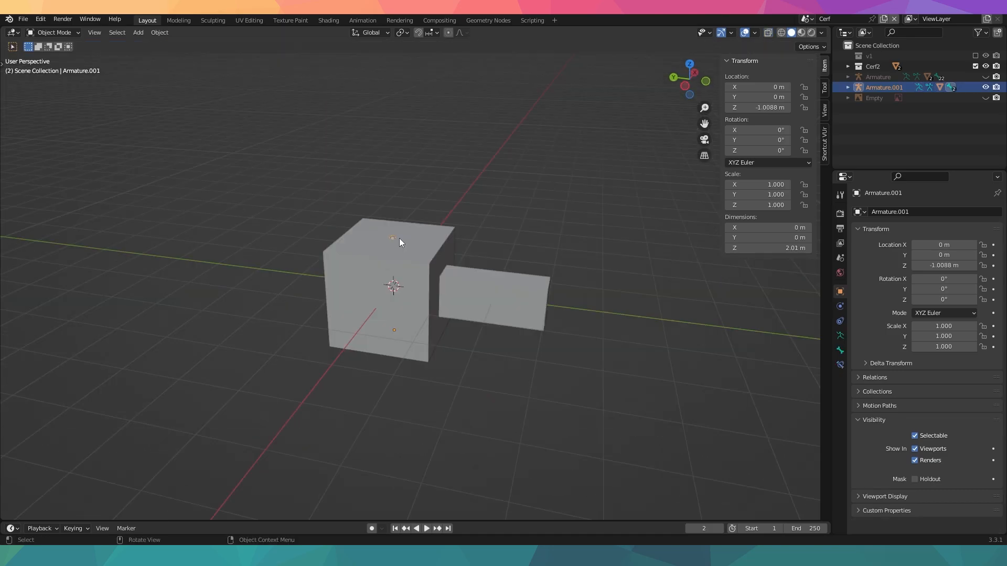
Switch the armature to Pose Mode and rotate the upper bone, up to 111°, to examine how the extruded arm deforms
{"action": "key", "text": "ctrl+Tab"}
{"action": "middle_click_drag", "start_coordinate": [449, 265], "coordinate": [492, 260]}
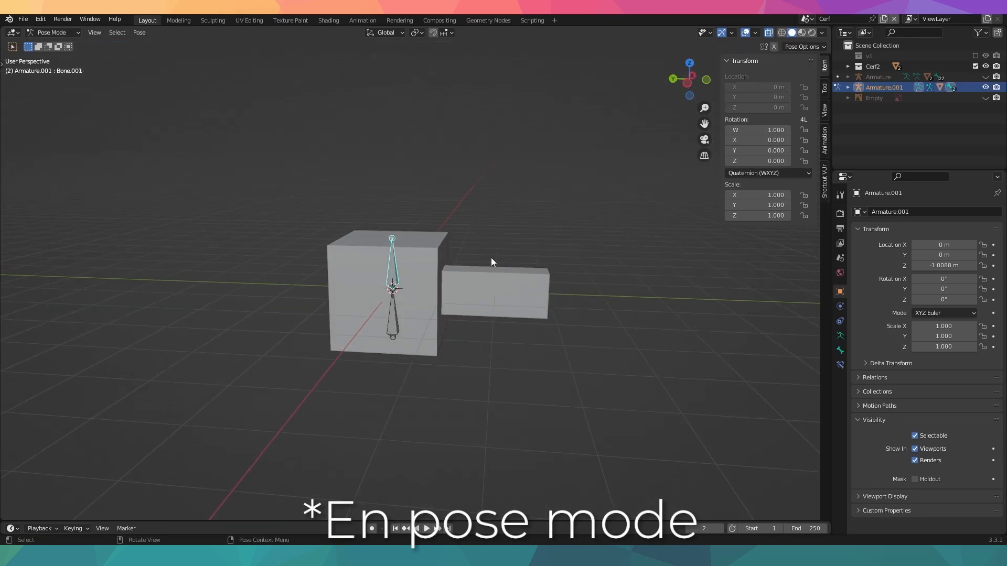
{"action": "key", "text": "r"}
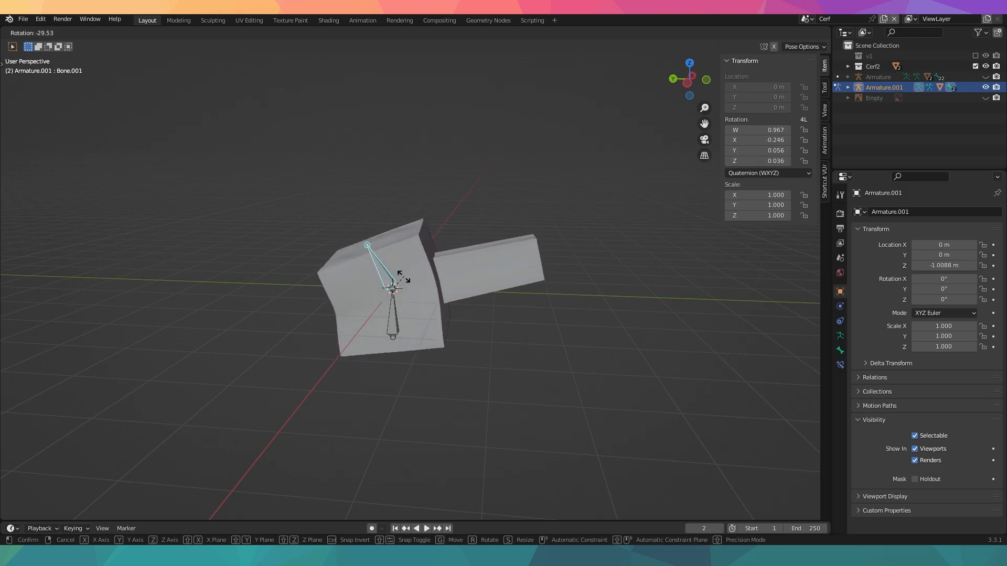
{"action": "left_click", "coordinate": [414, 288]}
{"action": "middle_click_drag", "start_coordinate": [414, 289], "coordinate": [388, 238]}
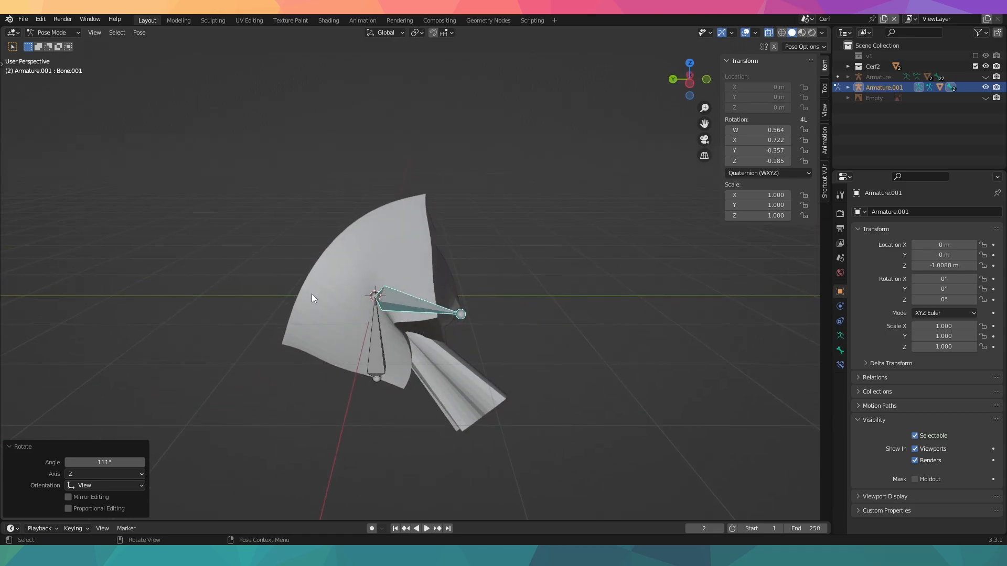
{"action": "middle_click_drag", "start_coordinate": [291, 339], "coordinate": [357, 293]}
{"action": "mouse_move", "coordinate": [376, 373]}
{"action": "middle_mouse_down"}
{"action": "mouse_move", "coordinate": [374, 303]}
{"action": "mouse_move", "coordinate": [364, 373]}
{"action": "mouse_move", "coordinate": [367, 363]}
{"action": "mouse_move", "coordinate": [372, 385]}
{"action": "middle_mouse_up"}
{"action": "middle_click_drag", "start_coordinate": [459, 373], "coordinate": [399, 325]}
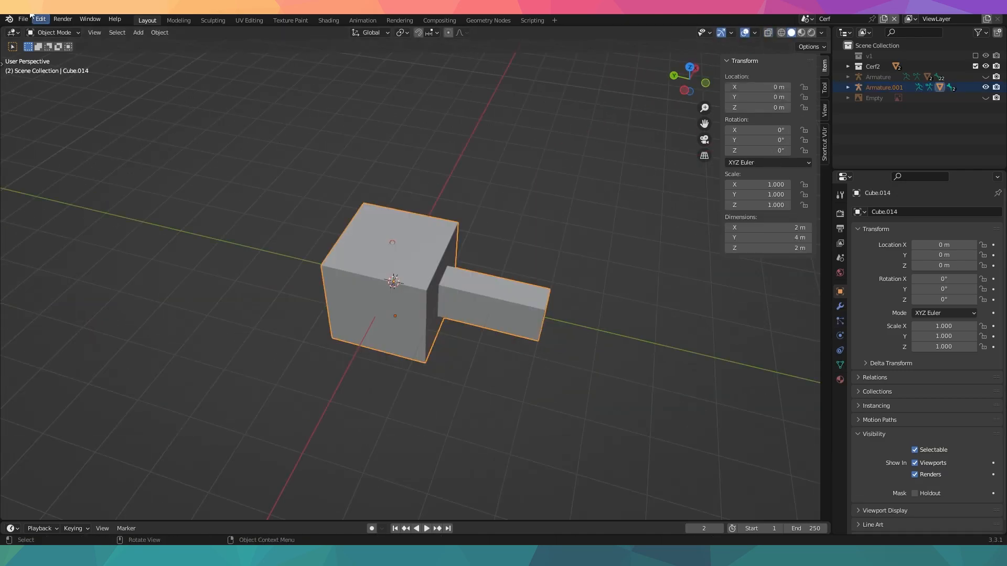
Switch the cube to Weight Paint and select the lower bone to examine its weights on the body and arm
{"action": "left_click", "coordinate": [51, 31]}
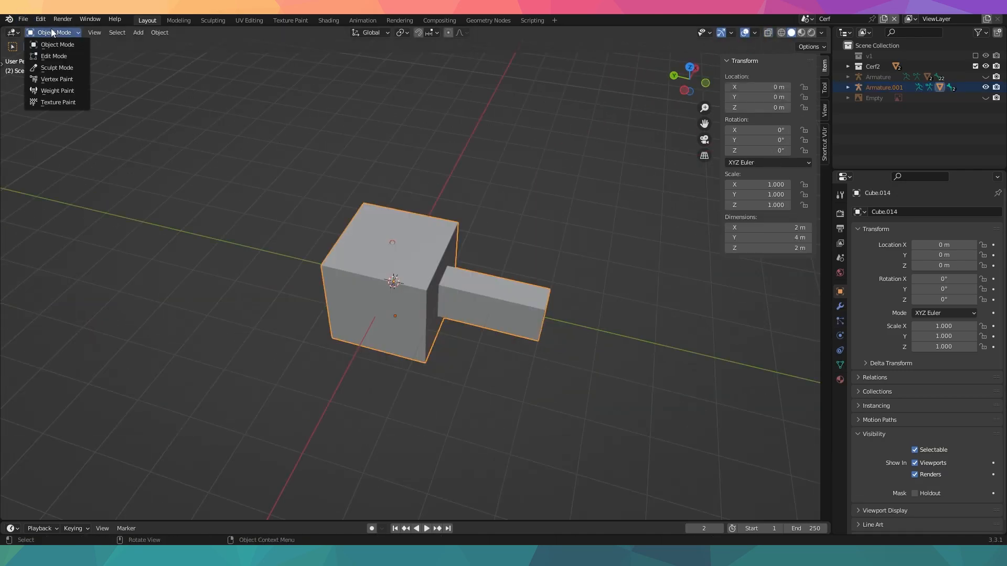
{"action": "left_click", "coordinate": [56, 87]}
{"action": "mouse_move", "coordinate": [348, 202]}
{"action": "middle_mouse_down"}
{"action": "mouse_move", "coordinate": [371, 236]}
{"action": "mouse_move", "coordinate": [451, 265]}
{"action": "middle_mouse_up"}
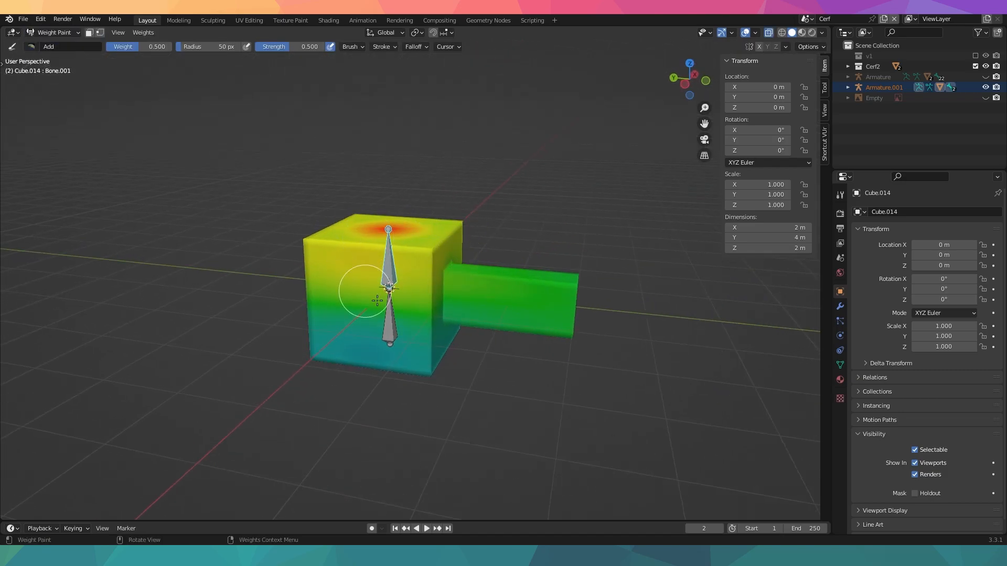
{"action": "left_click", "coordinate": [392, 333], "text": "ctrl"}
{"action": "middle_click_drag", "start_coordinate": [392, 333], "coordinate": [373, 326]}
{"action": "scroll", "coordinate": [374, 327], "scroll_direction": "down", "scroll_amount": 2}
{"action": "middle_click_drag", "start_coordinate": [467, 321], "coordinate": [451, 320]}
{"action": "scroll", "coordinate": [451, 320], "scroll_direction": "up", "scroll_amount": 1}
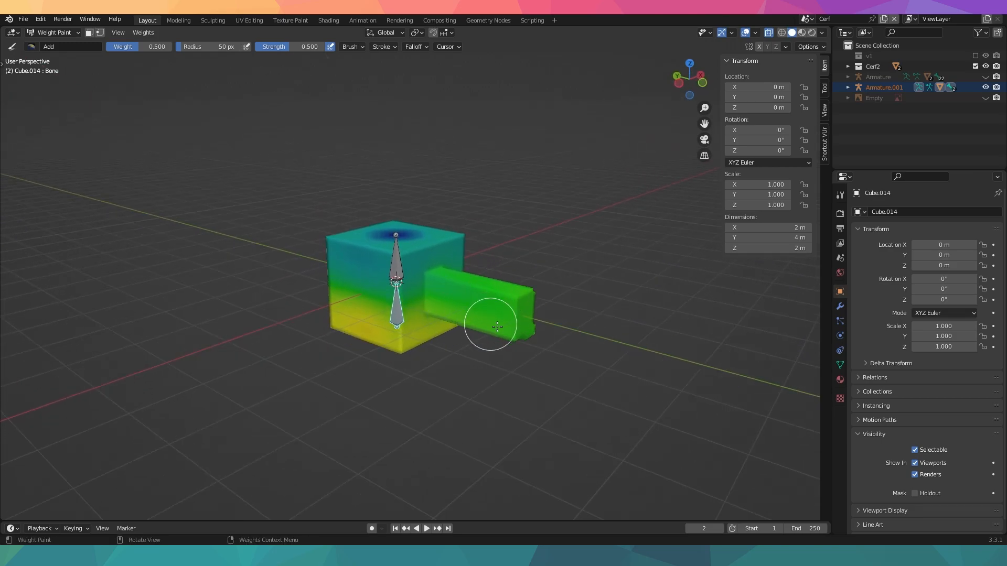
{"action": "middle_click_drag", "start_coordinate": [471, 294], "coordinate": [416, 310]}
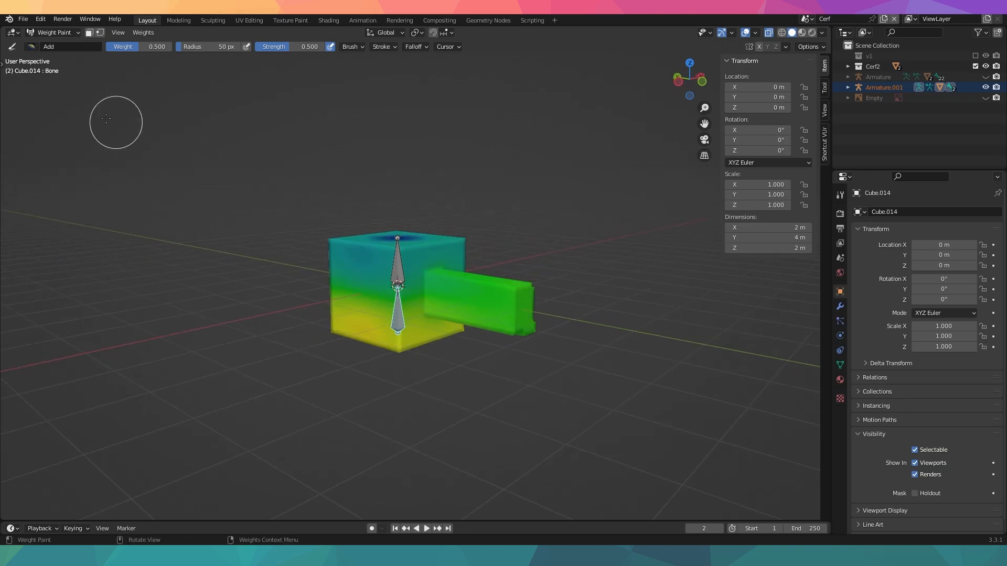
Choose the Subtract brush and erase the lower bone's weight from the outer end of the cube's arm
{"action": "left_click", "coordinate": [37, 49]}
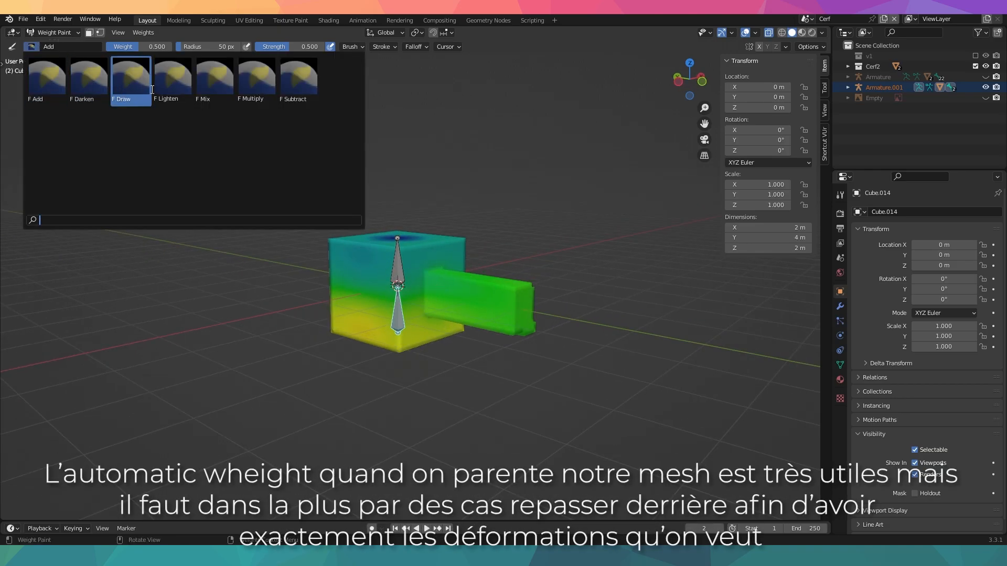
{"action": "left_click", "coordinate": [298, 78]}
{"action": "middle_click_drag", "start_coordinate": [481, 304], "coordinate": [514, 355]}
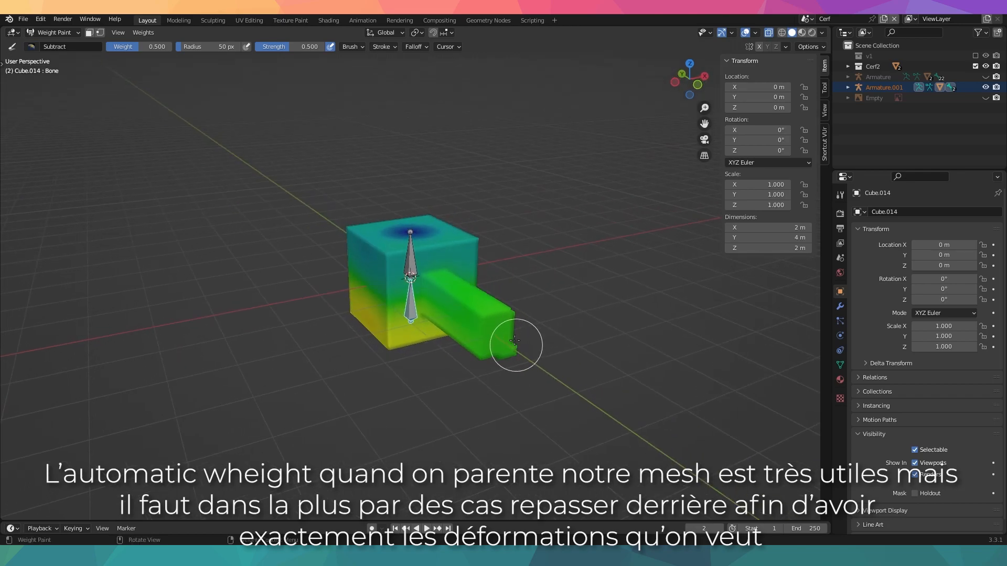
{"action": "mouse_move", "coordinate": [510, 323]}
{"action": "left_mouse_down"}
{"action": "mouse_move", "coordinate": [530, 348]}
{"action": "mouse_move", "coordinate": [513, 371]}
{"action": "left_mouse_up"}
{"action": "middle_click_drag", "start_coordinate": [513, 371], "coordinate": [570, 319]}
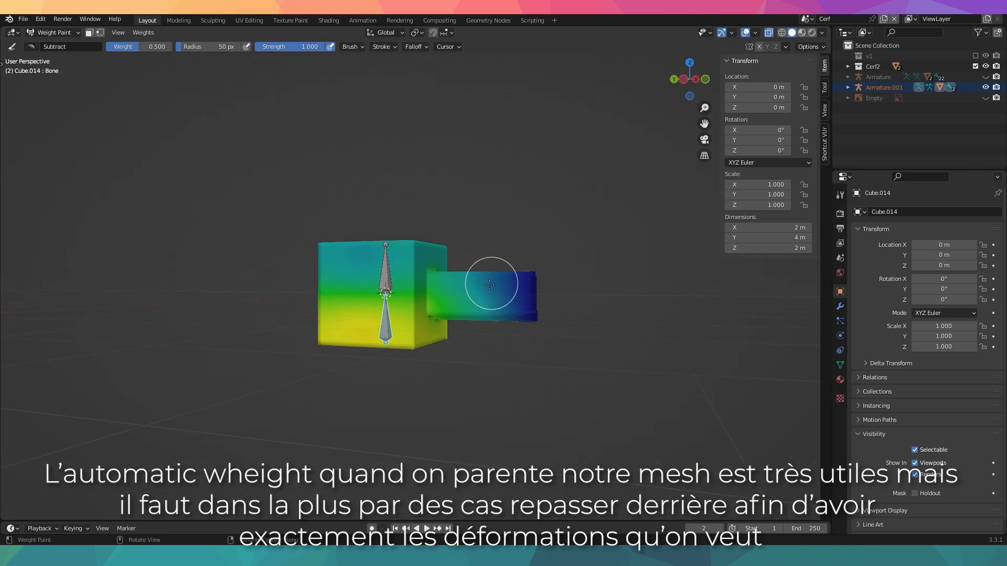
At strength 1.000, subtract the lower bone's remaining weight from all sides of the arm up to its base
{"action": "left_click_drag", "start_coordinate": [443, 297], "coordinate": [465, 335]}
{"action": "middle_click_drag", "start_coordinate": [466, 335], "coordinate": [362, 375]}
{"action": "left_click_drag", "start_coordinate": [447, 312], "coordinate": [414, 325]}
{"action": "middle_click_drag", "start_coordinate": [415, 325], "coordinate": [491, 302]}
{"action": "left_click_drag", "start_coordinate": [492, 302], "coordinate": [432, 298]}
{"action": "middle_click_drag", "start_coordinate": [432, 291], "coordinate": [435, 312]}
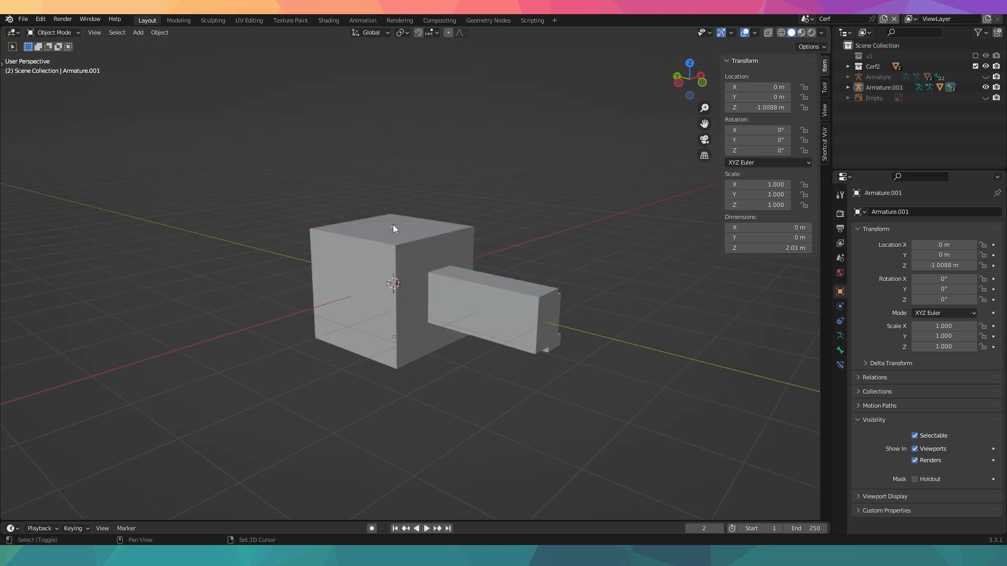
Put the armature in Pose Mode and rotate the lower and upper bones in turn to test the arm's deformation
{"action": "left_click", "coordinate": [392, 225], "text": "shift"}
{"action": "key", "text": "ctrl+Tab"}
{"action": "middle_click_drag", "start_coordinate": [413, 232], "coordinate": [486, 266]}
{"action": "key", "text": "r"}
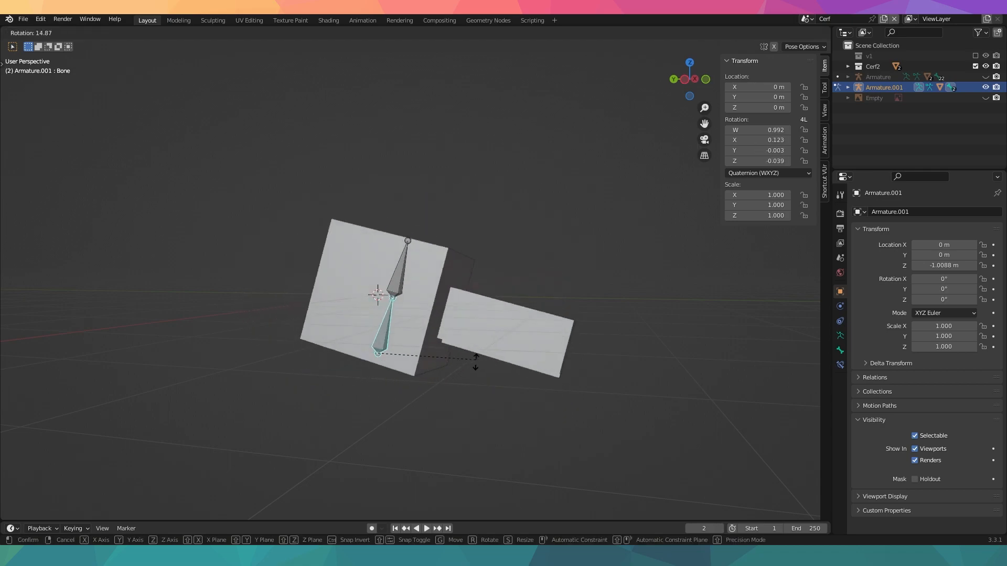
{"action": "right_click", "coordinate": [477, 354]}
{"action": "left_click", "coordinate": [379, 264]}
{"action": "key", "text": "r"}
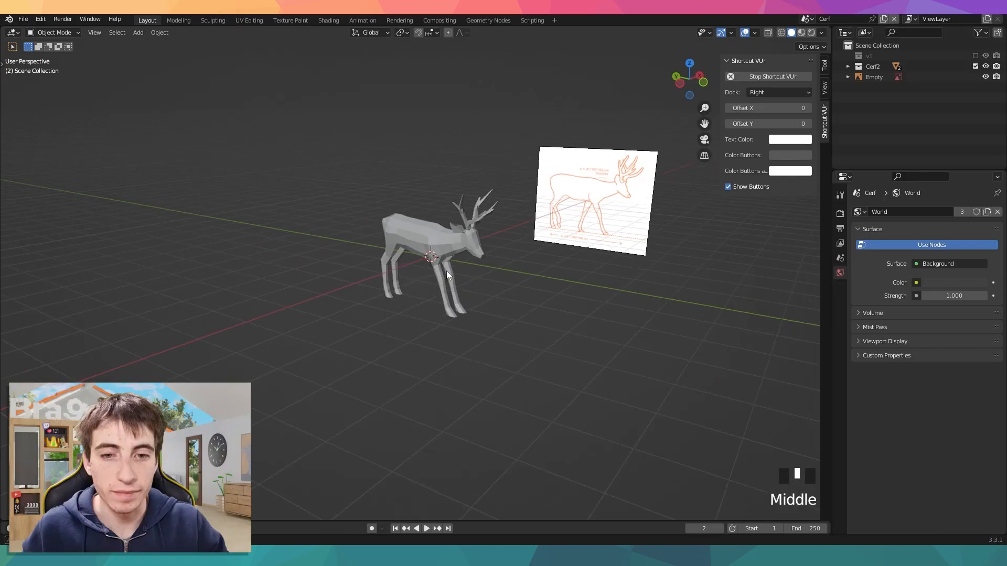
View the deer model orthographically from its side and add a single-bone armature at the origin
{"action": "middle_click_drag", "start_coordinate": [446, 270], "coordinate": [484, 268]}
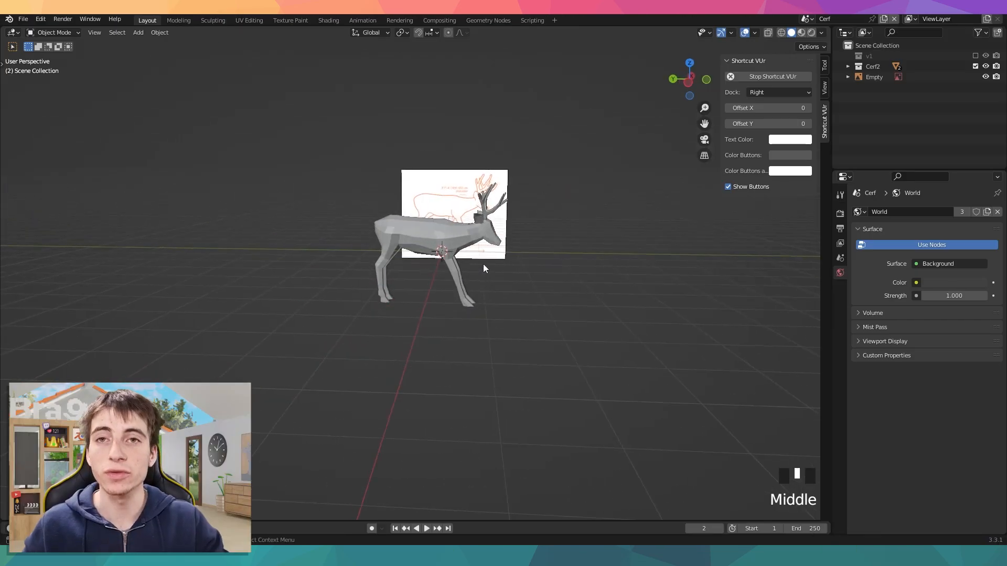
{"action": "left_click", "coordinate": [692, 77]}
{"action": "scroll", "coordinate": [534, 274], "scroll_direction": "up", "scroll_amount": 4}
{"action": "middle_click_drag", "start_coordinate": [535, 274], "coordinate": [547, 270], "text": "shift"}
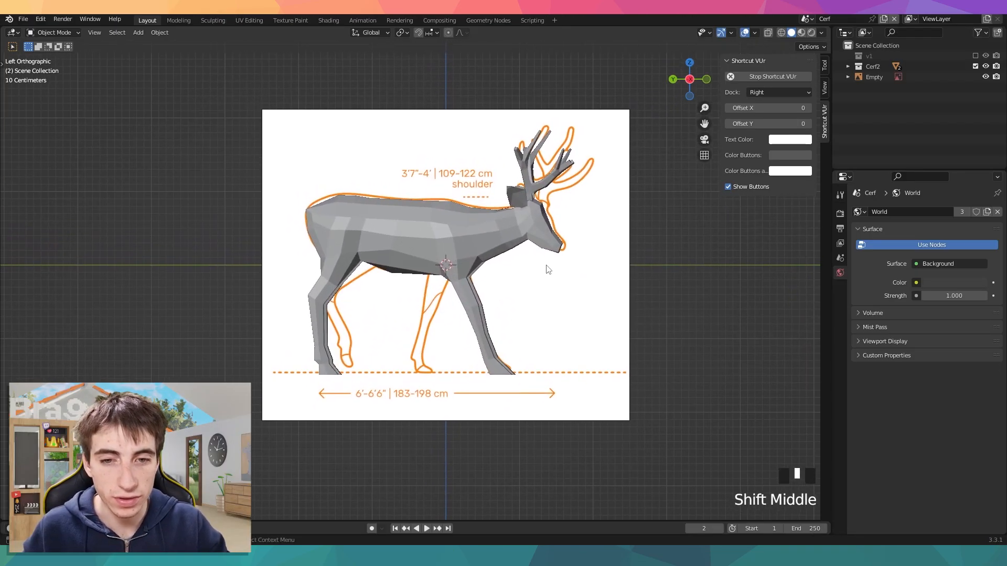
{"action": "key", "text": "shift+a"}
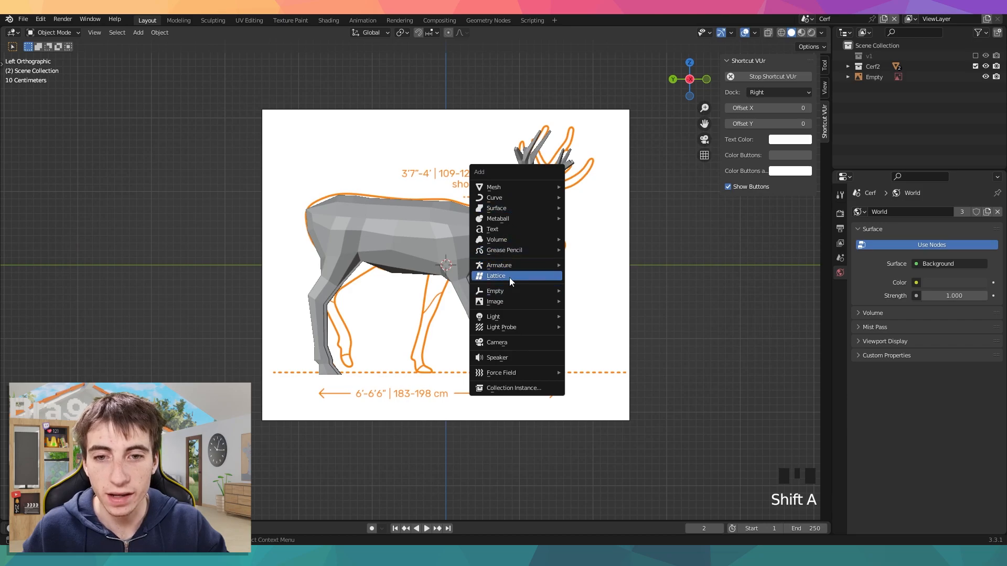
{"action": "mouse_move", "coordinate": [510, 270]}
{"action": "left_click", "coordinate": [587, 264]}
{"action": "key", "text": "ctrl+z"}
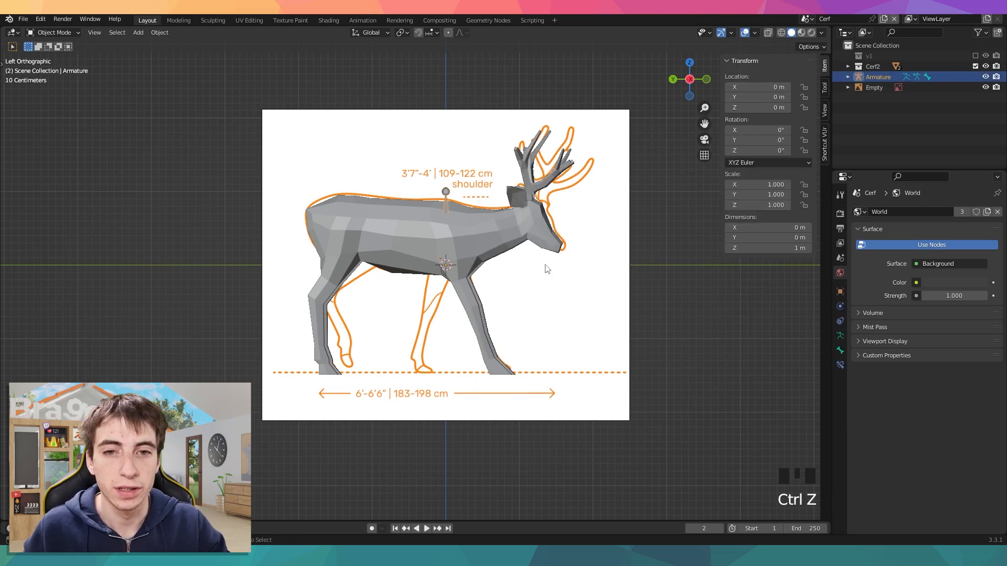
Turn on X-ray display and hide the deer reference image
{"action": "key", "text": "alt+z"}
{"action": "left_click", "coordinate": [454, 193]}
{"action": "left_click", "coordinate": [470, 183]}
{"action": "key", "text": "h"}
Rotate the armature about 74° around X and move it to the shoulder area, about Y -0.135 m and Z 0.328 m
{"action": "left_click", "coordinate": [462, 192]}
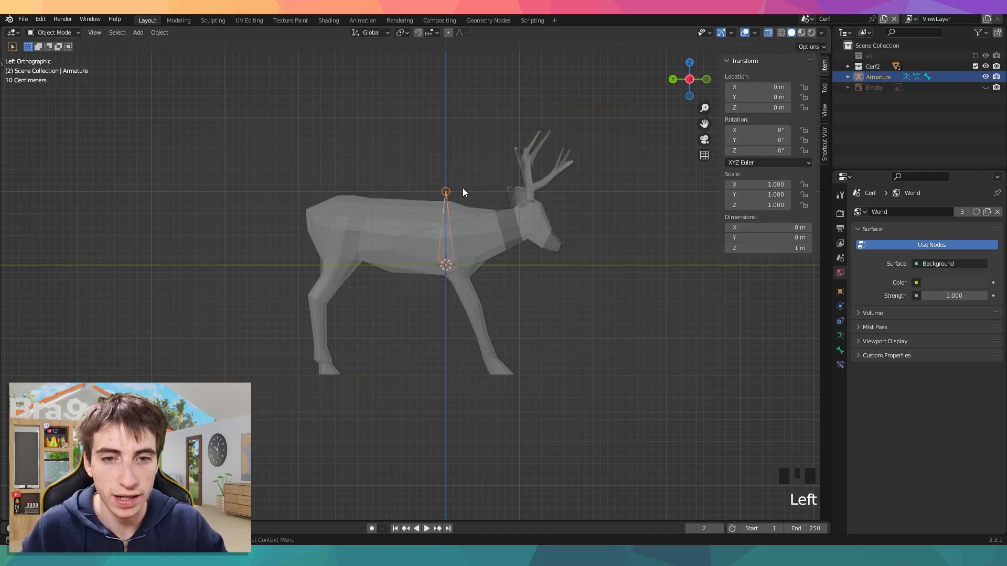
{"action": "key", "text": "r"}
{"action": "left_click", "coordinate": [549, 256]}
{"action": "key", "text": "g"}
{"action": "left_click", "coordinate": [559, 230]}
{"action": "key", "text": "r"}
{"action": "left_click", "coordinate": [564, 233]}
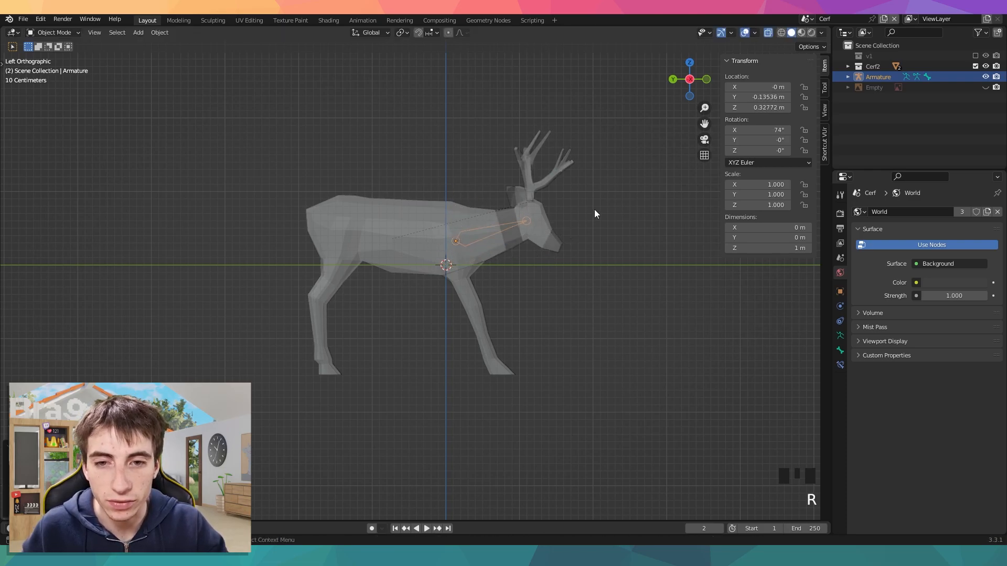
In Edit Mode, extrude two bones in a row from the shoulder bone's tip through the neck into the head
{"action": "key", "text": "Tab"}
{"action": "scroll", "coordinate": [516, 231], "scroll_direction": "up", "scroll_amount": 2}
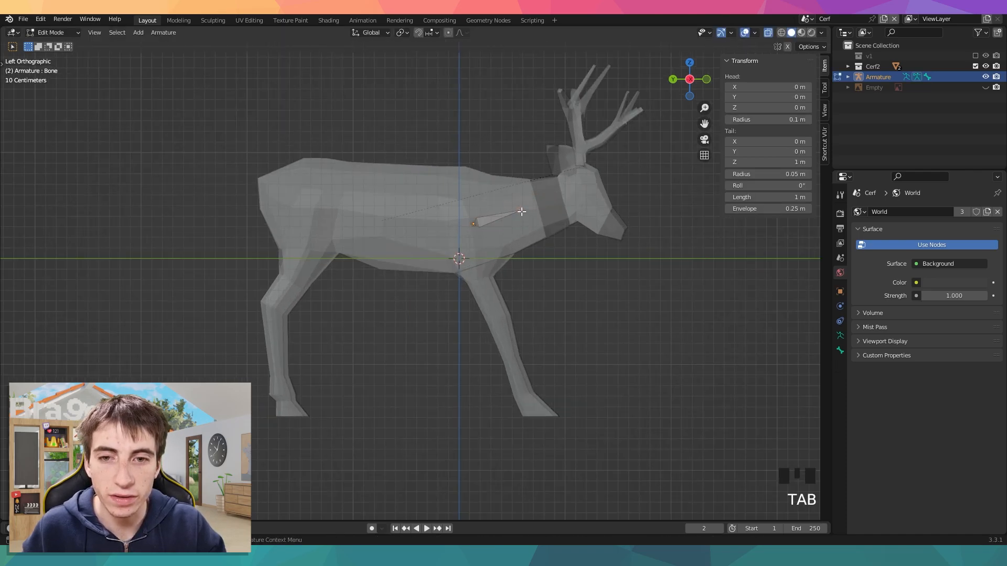
{"action": "scroll", "coordinate": [522, 211], "scroll_direction": "up", "scroll_amount": 3}
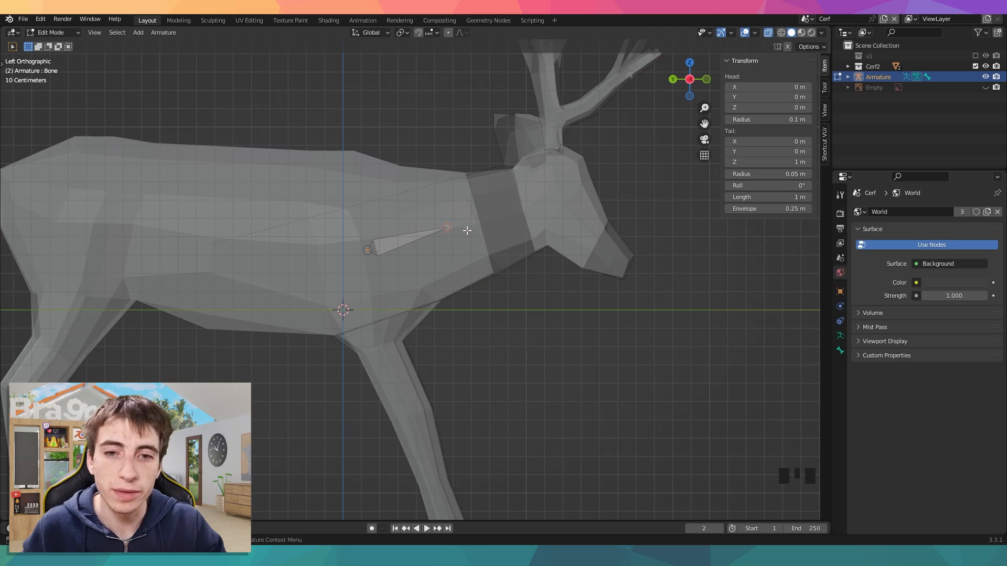
{"action": "key", "text": "e"}
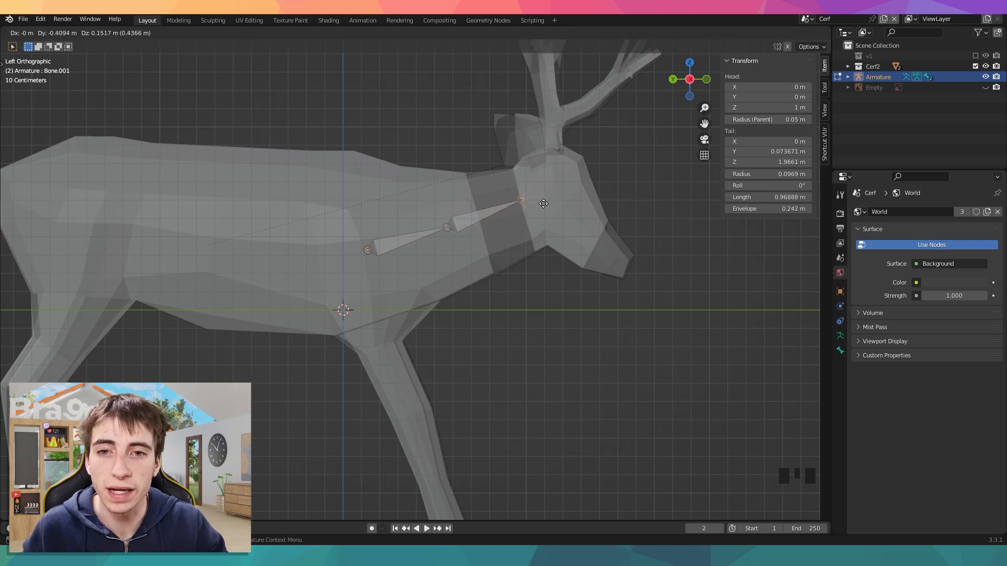
{"action": "left_click", "coordinate": [545, 202]}
{"action": "key", "text": "e"}
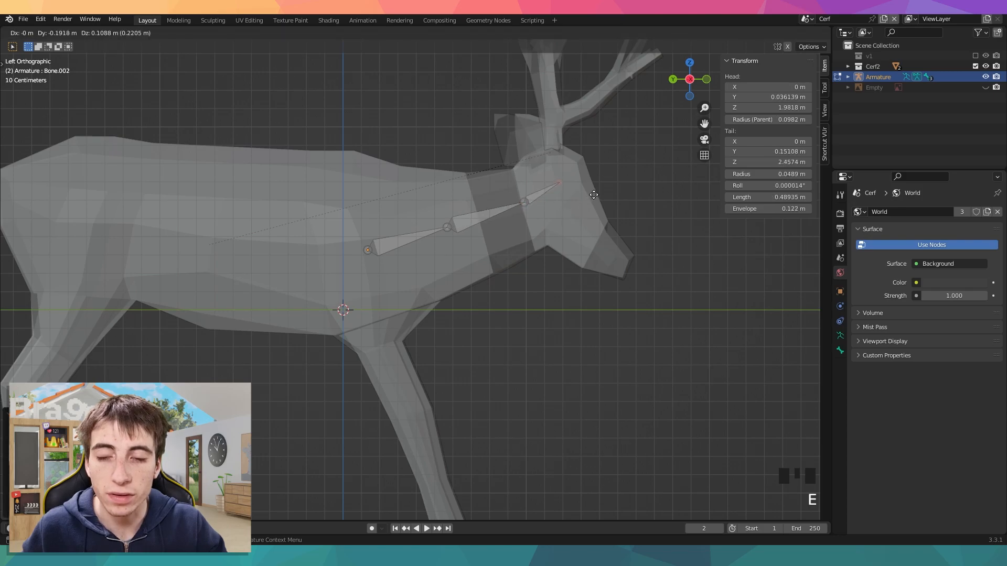
{"action": "left_click", "coordinate": [591, 196]}
Extrude two more bones from the top of the head down the face to the muzzle's tip
{"action": "key", "text": "e"}
{"action": "left_click", "coordinate": [627, 258]}
{"action": "key", "text": "e"}
{"action": "left_click", "coordinate": [665, 291]}
Adjust the joint between the two face bones and move the muzzle bone's tip slightly outward
{"action": "left_click", "coordinate": [599, 248]}
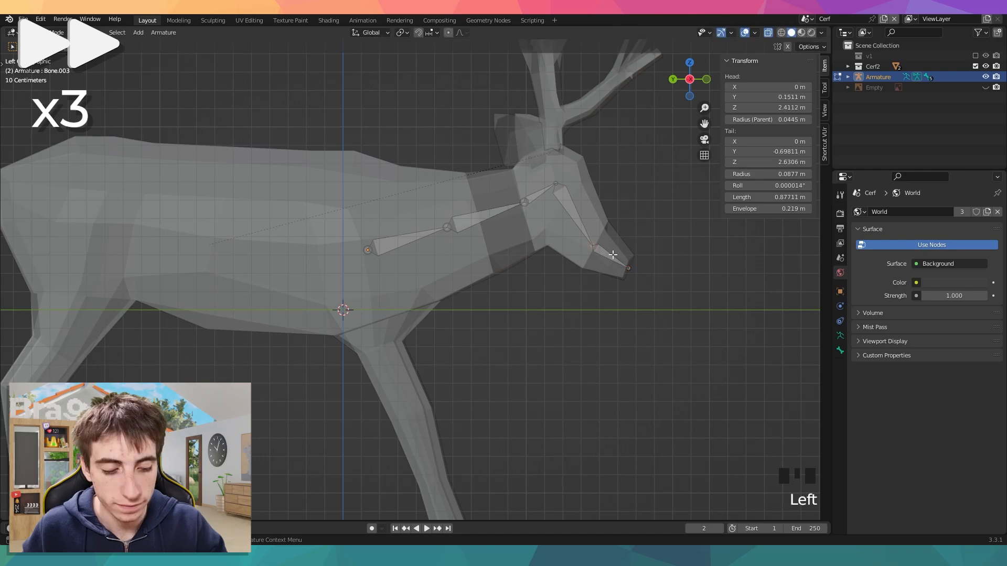
{"action": "key", "text": "g"}
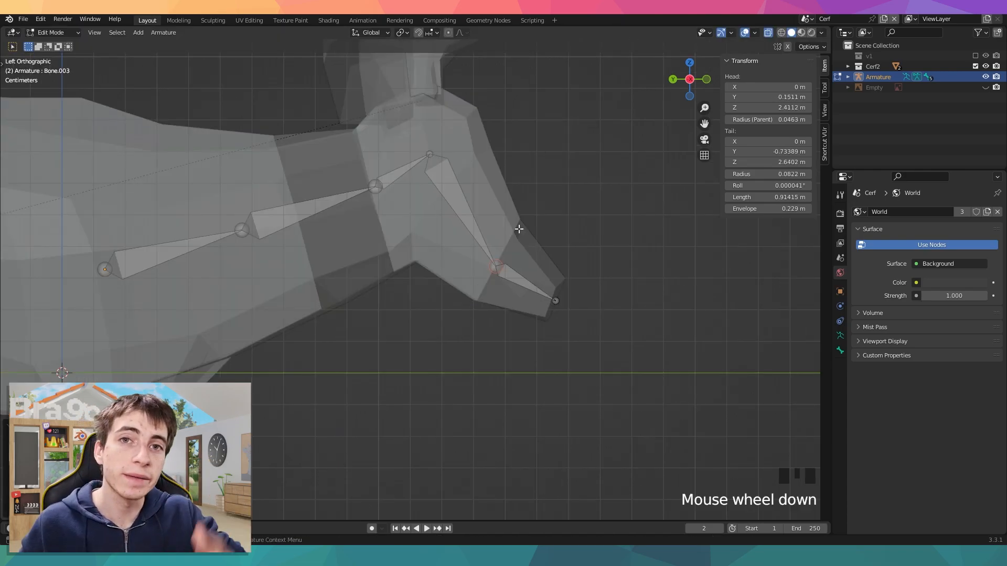
{"action": "scroll", "coordinate": [520, 238], "scroll_direction": "up", "scroll_amount": 1}
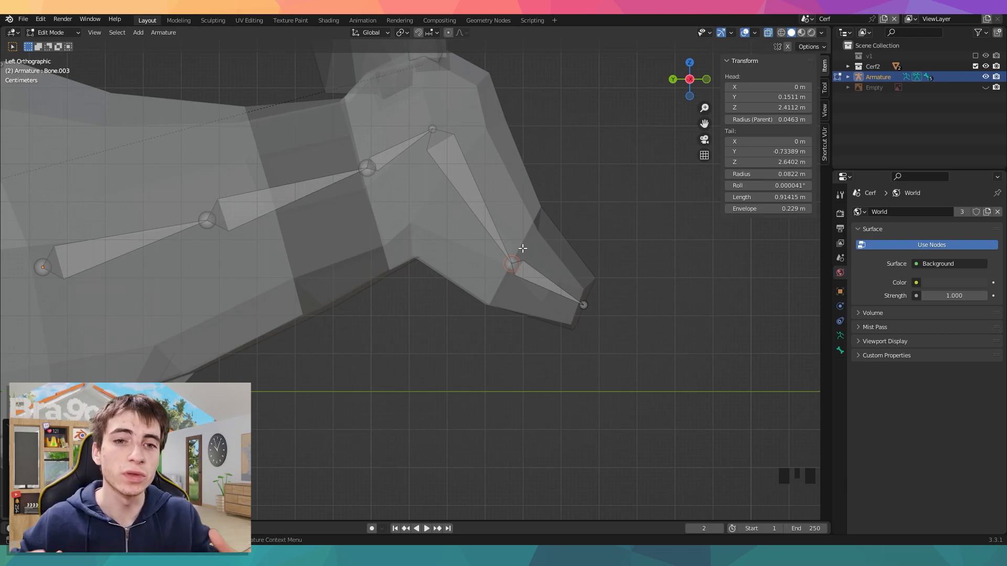
{"action": "middle_click_drag", "start_coordinate": [340, 215], "coordinate": [506, 254], "text": "shift"}
{"action": "scroll", "coordinate": [342, 258], "scroll_direction": "down", "scroll_amount": 2}
{"action": "scroll", "coordinate": [421, 254], "scroll_direction": "up", "scroll_amount": 2}
{"action": "scroll", "coordinate": [479, 259], "scroll_direction": "up", "scroll_amount": 1}
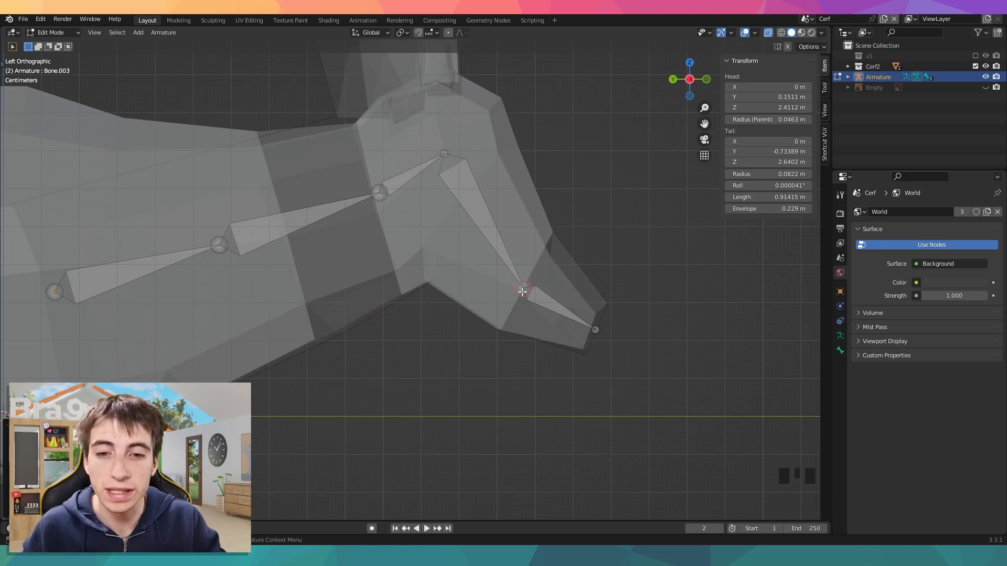
{"action": "left_click", "coordinate": [595, 330]}
{"action": "key", "text": "g"}
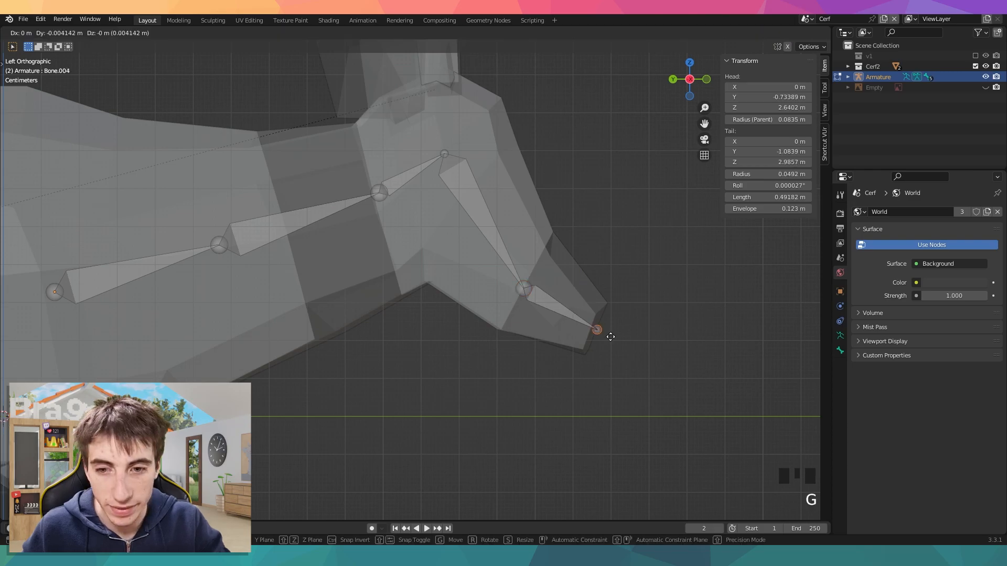
{"action": "left_click", "coordinate": [611, 338]}
Extrude two bones in a row from the base of the shoulder bone backwards along the spine
{"action": "middle_click_drag", "start_coordinate": [513, 262], "coordinate": [652, 264], "text": "shift"}
{"action": "scroll", "coordinate": [562, 295], "scroll_direction": "down", "scroll_amount": 2}
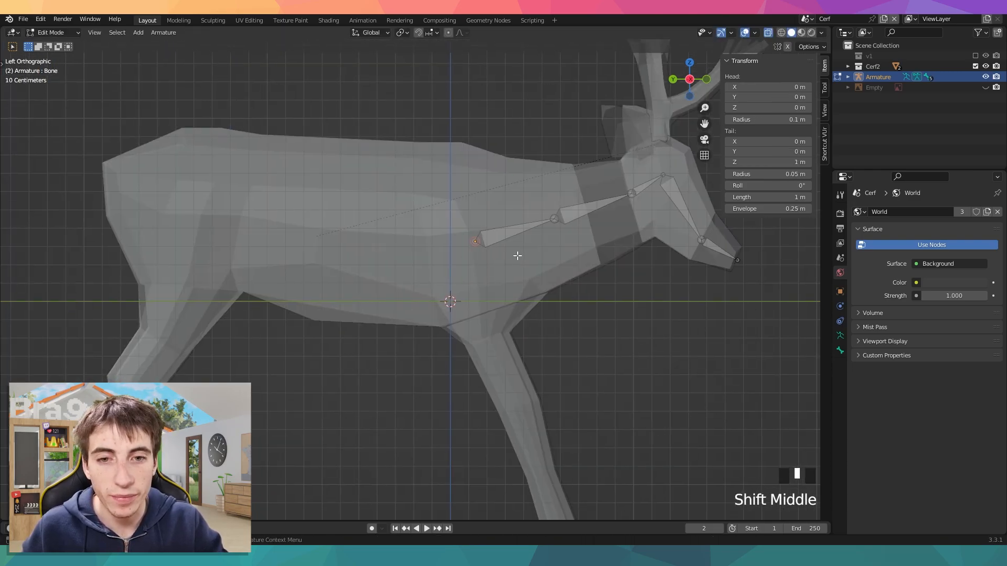
{"action": "key", "text": "e"}
{"action": "left_click", "coordinate": [403, 247]}
{"action": "key", "text": "e"}
{"action": "left_click", "coordinate": [263, 226]}
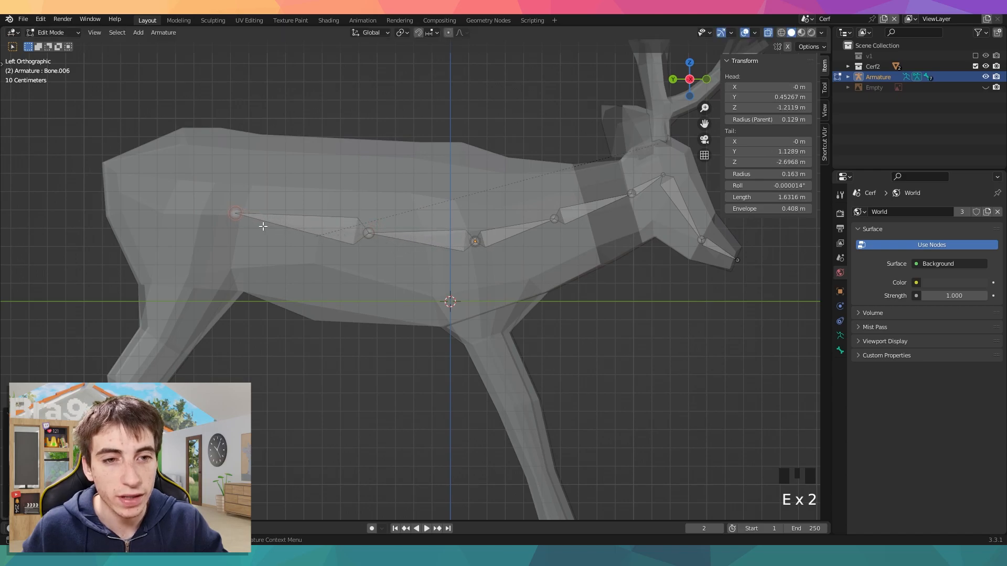
Move the spine chain's rear end farther back and extrude a last bone about 0.51 m long to the rump
{"action": "key", "text": "g"}
{"action": "left_click", "coordinate": [248, 227]}
{"action": "key", "text": "e"}
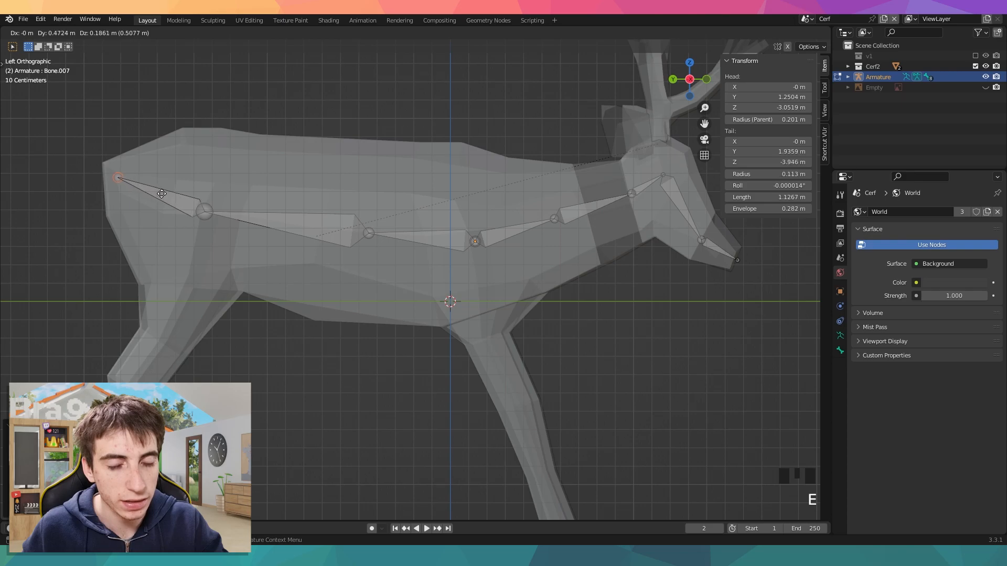
{"action": "left_click", "coordinate": [163, 194]}
Duplicate the spine bone just behind the shoulder, then move and rotate the copy to fit inside the upper front leg
{"action": "scroll", "coordinate": [399, 260], "scroll_direction": "down", "scroll_amount": 2}
{"action": "left_click", "coordinate": [448, 186]}
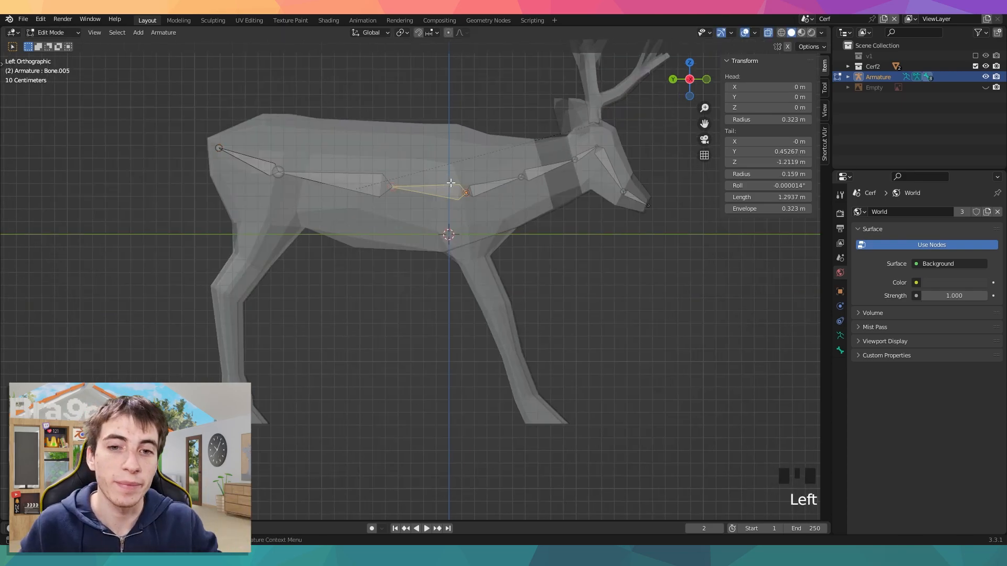
{"action": "key", "text": "shift+d"}
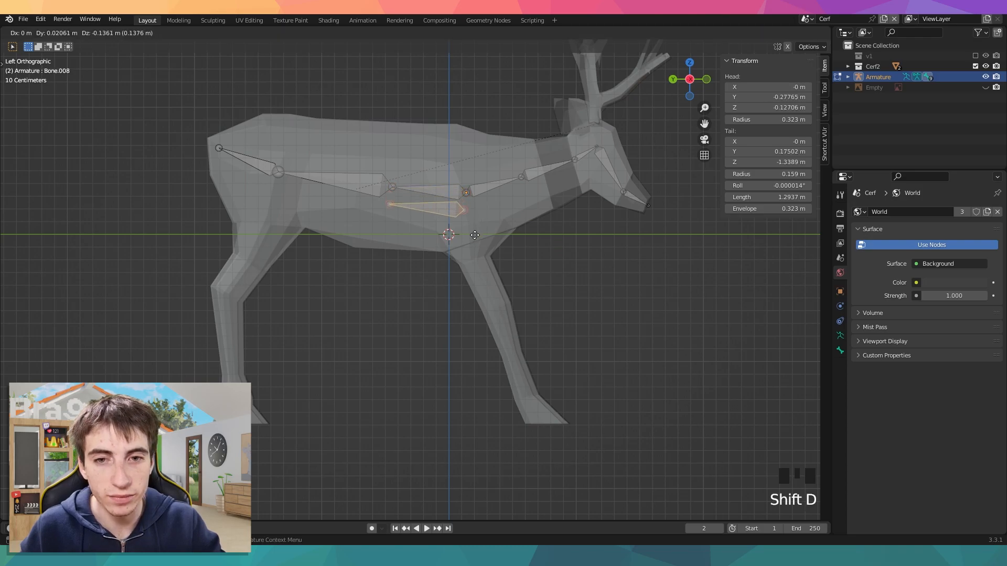
{"action": "left_click", "coordinate": [488, 286]}
{"action": "key", "text": "r"}
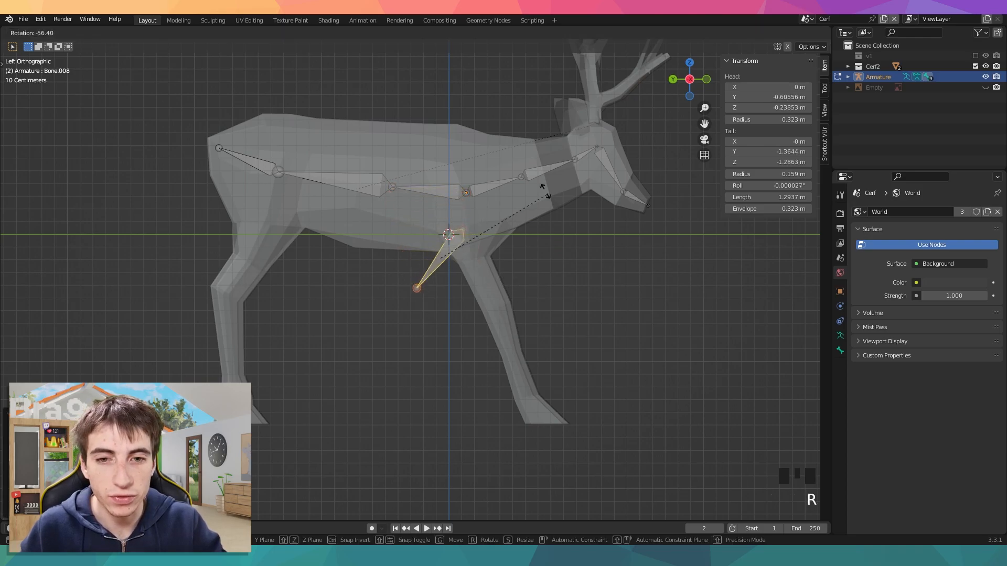
{"action": "left_click", "coordinate": [419, 138]}
{"action": "left_click", "coordinate": [531, 209]}
{"action": "key", "text": "r"}
{"action": "left_click", "coordinate": [533, 219]}
Finish rotating the upper front leg bone and parent it to the spine bone behind the shoulder with Keep Offset
{"action": "left_click", "coordinate": [425, 229]}
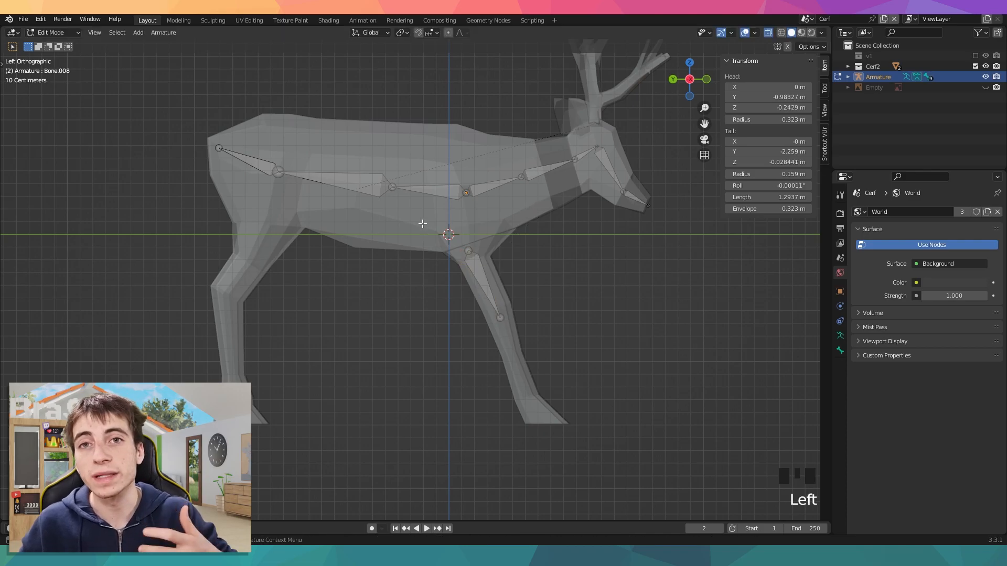
{"action": "left_click", "coordinate": [482, 279]}
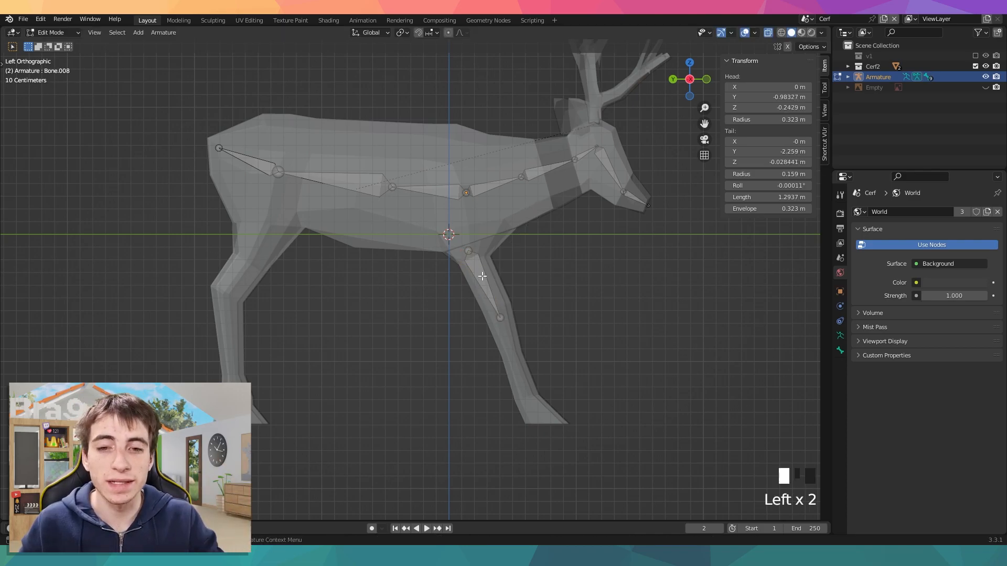
{"action": "left_click", "coordinate": [433, 198], "text": "shift"}
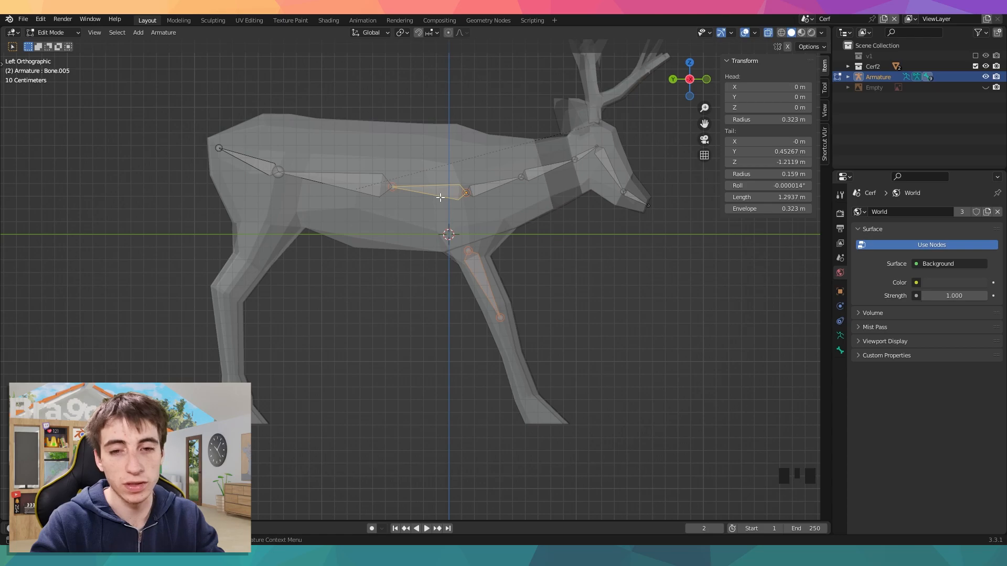
{"action": "key", "text": "ctrl+p"}
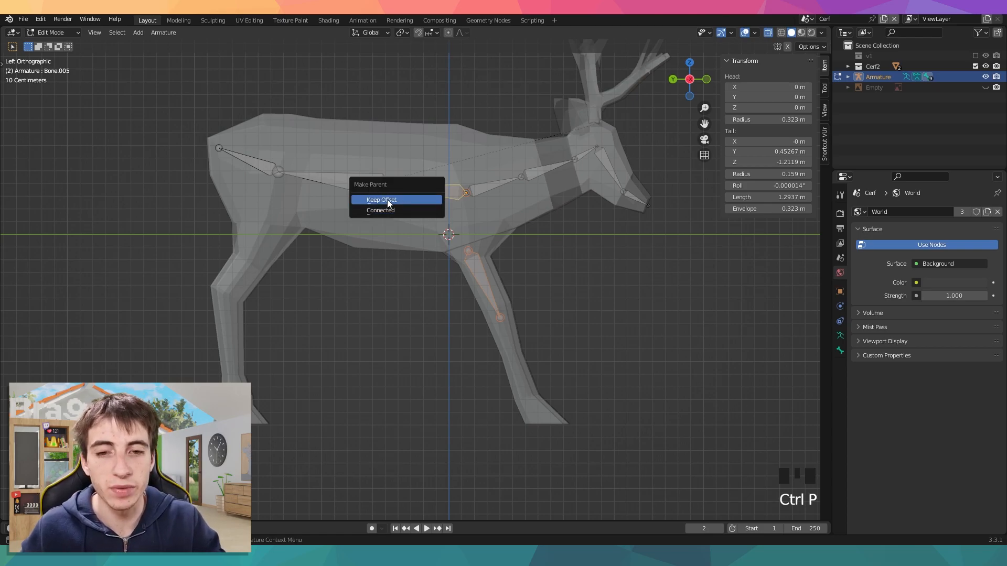
{"action": "left_click", "coordinate": [387, 199]}
Extrude two bones in a row from the upper front leg bone's tip, one to the ankle and one into the hoof
{"action": "left_click", "coordinate": [500, 317]}
{"action": "key", "text": "e"}
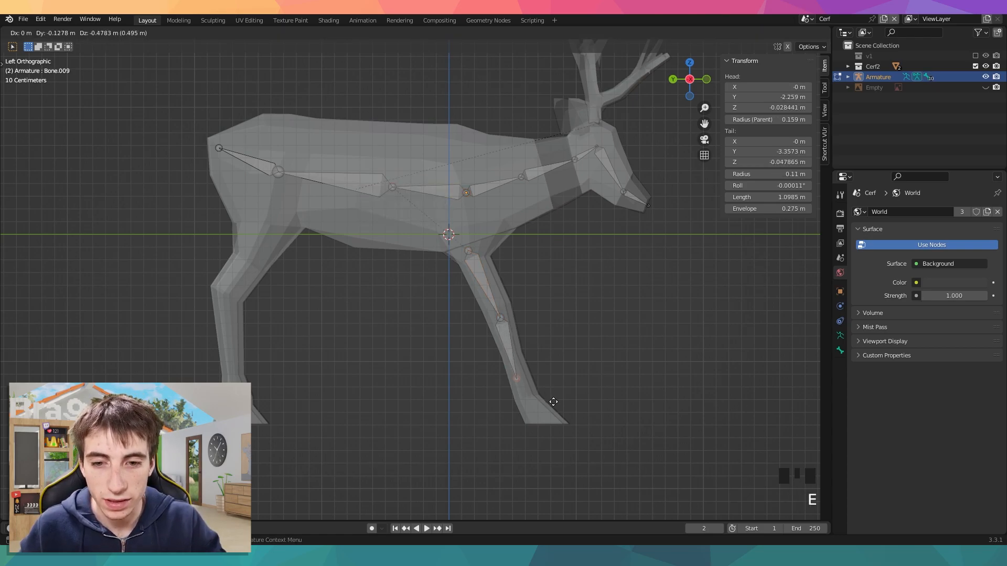
{"action": "left_click", "coordinate": [559, 421]}
{"action": "key", "text": "e"}
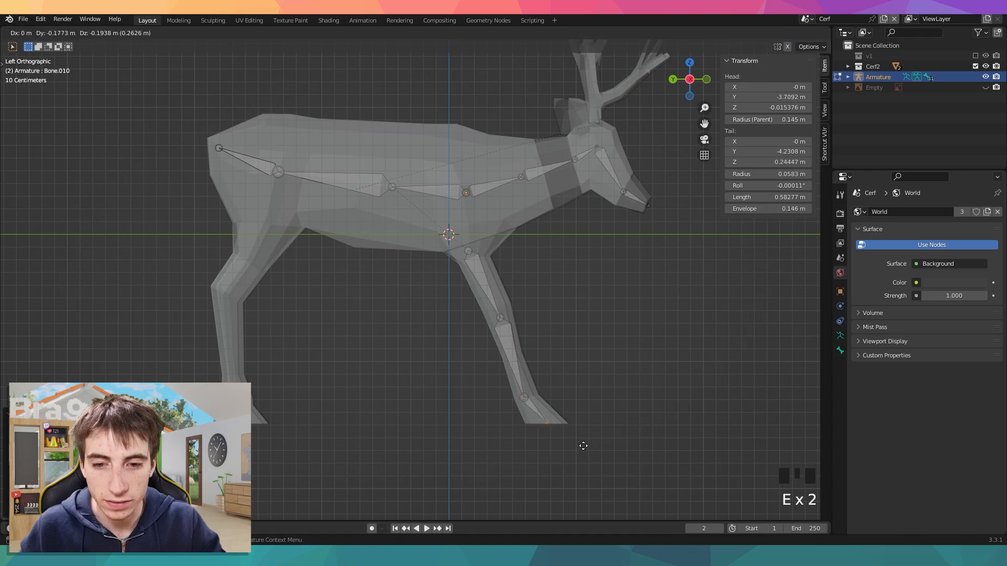
{"action": "left_click", "coordinate": [584, 447]}
Move the joint between the upper and lower front leg bones upward, making the upper bone about 1.07 m long
{"action": "scroll", "coordinate": [569, 407], "scroll_direction": "up", "scroll_amount": 4}
{"action": "middle_click_drag", "start_coordinate": [548, 373], "coordinate": [442, 335], "text": "shift"}
{"action": "left_click", "coordinate": [490, 322]}
{"action": "left_click", "coordinate": [490, 322]}
{"action": "key", "text": "g"}
{"action": "left_click", "coordinate": [526, 336]}
Duplicate the long rear spine bone, then rotate and move the copy down to the top of the hind leg
{"action": "scroll", "coordinate": [598, 456], "scroll_direction": "down", "scroll_amount": 5}
{"action": "middle_click_drag", "start_coordinate": [608, 472], "coordinate": [607, 328], "text": "shift"}
{"action": "scroll", "coordinate": [605, 336], "scroll_direction": "down", "scroll_amount": 1}
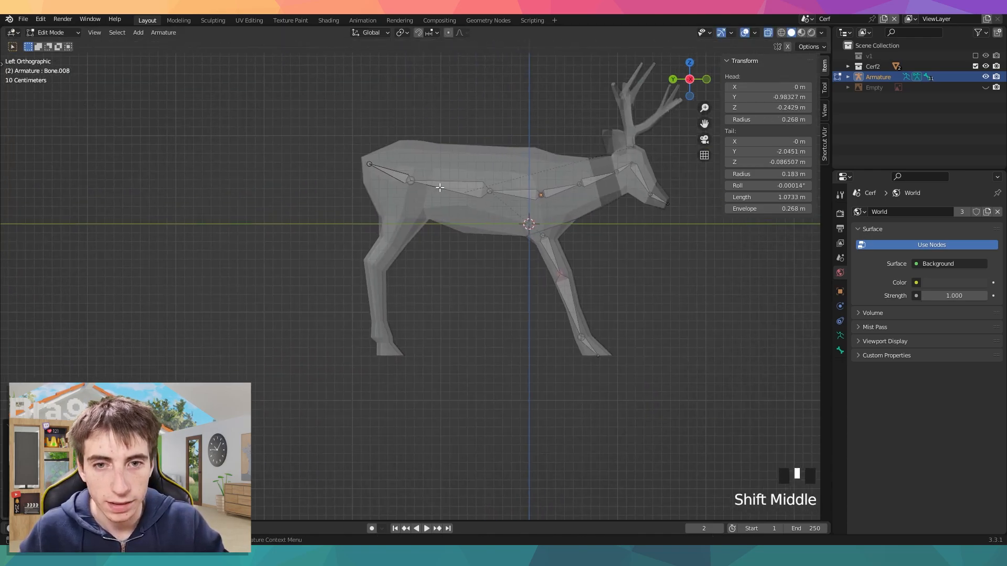
{"action": "left_click", "coordinate": [439, 189]}
{"action": "key", "text": "shift+d"}
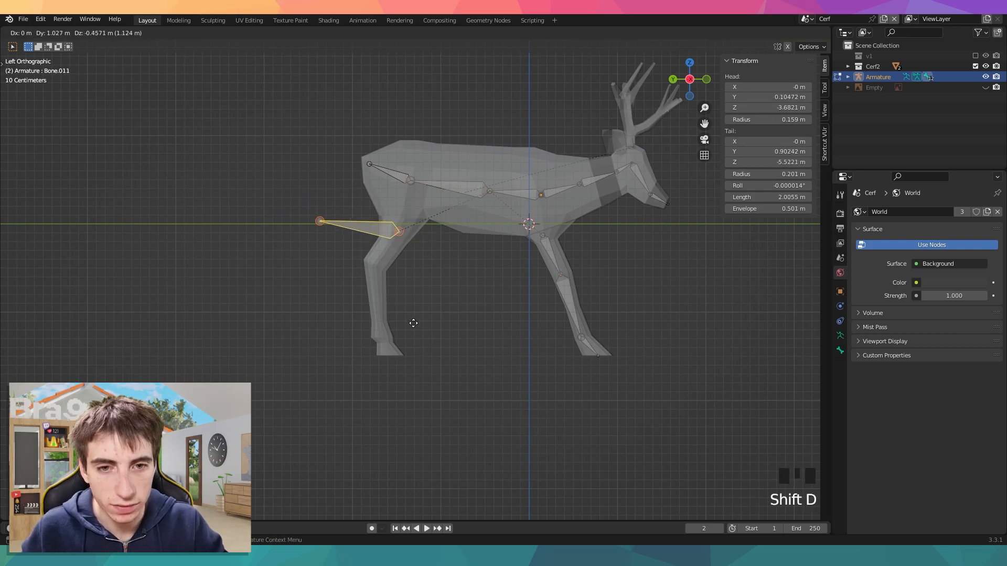
{"action": "left_click", "coordinate": [414, 318]}
{"action": "key", "text": "r"}
{"action": "left_click", "coordinate": [455, 231]}
{"action": "key", "text": "g"}
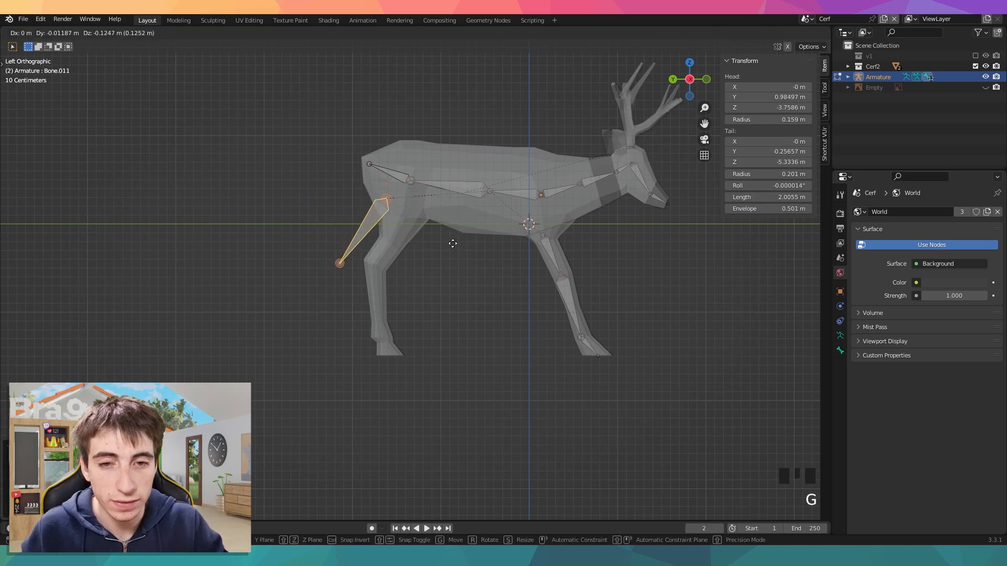
{"action": "left_click", "coordinate": [498, 204]}
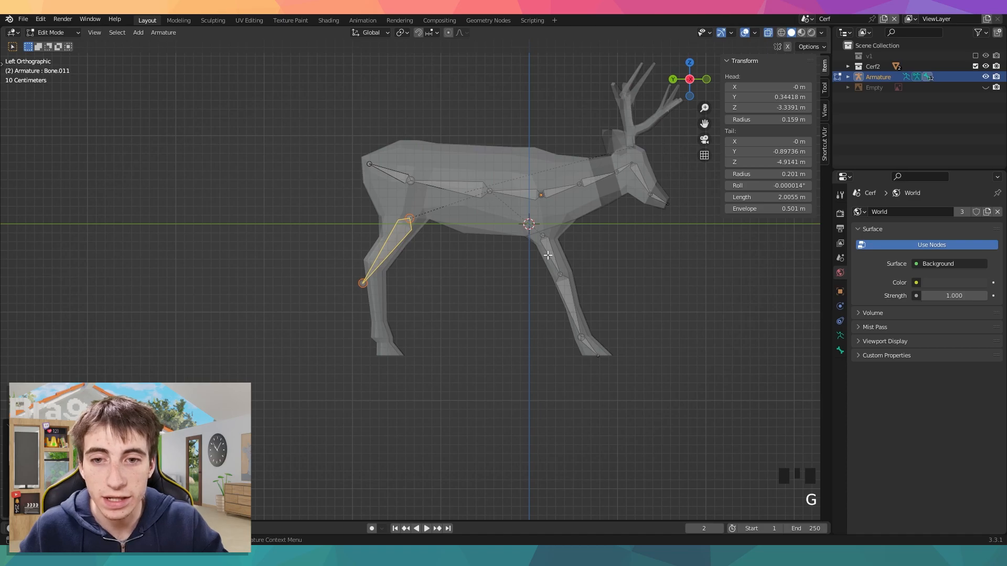
Adjust the duplicated bone's angle and position until it fits inside the hind thigh and ends at the knee
{"action": "key", "text": "r"}
{"action": "left_click", "coordinate": [463, 278]}
{"action": "key", "text": "g"}
{"action": "left_click", "coordinate": [491, 282]}
{"action": "key", "text": "r"}
{"action": "left_click", "coordinate": [482, 272]}
{"action": "scroll", "coordinate": [468, 273], "scroll_direction": "up", "scroll_amount": 3}
{"action": "middle_click_drag", "start_coordinate": [467, 274], "coordinate": [476, 313], "text": "shift"}
{"action": "key", "text": "g"}
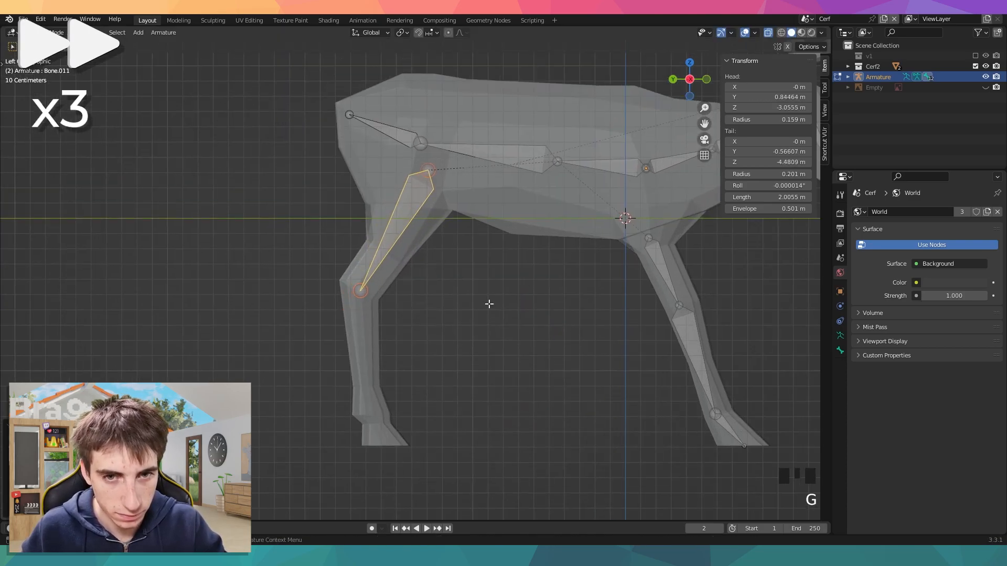
Extrude three bones in a row from the thigh bone's tip down the hind leg to the tip of the hoof
{"action": "left_click", "coordinate": [365, 297]}
{"action": "key", "text": "e"}
{"action": "left_click", "coordinate": [401, 427]}
{"action": "key", "text": "e"}
{"action": "left_click", "coordinate": [411, 478]}
{"action": "key", "text": "e"}
{"action": "left_click", "coordinate": [428, 491]}
Examine from the front, with X-ray off, how the leg bones sit relative to the deer's legs
{"action": "scroll", "coordinate": [542, 319], "scroll_direction": "down", "scroll_amount": 5}
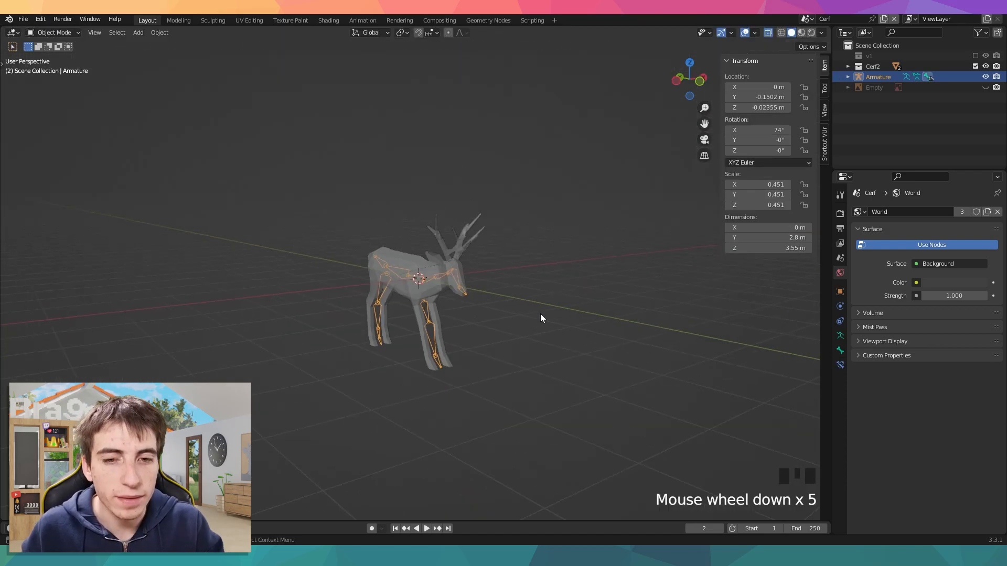
{"action": "key", "text": "alt+z"}
{"action": "mouse_move", "coordinate": [546, 312]}
{"action": "middle_mouse_down"}
{"action": "mouse_move", "coordinate": [560, 339]}
{"action": "mouse_move", "coordinate": [470, 341]}
{"action": "middle_mouse_up"}
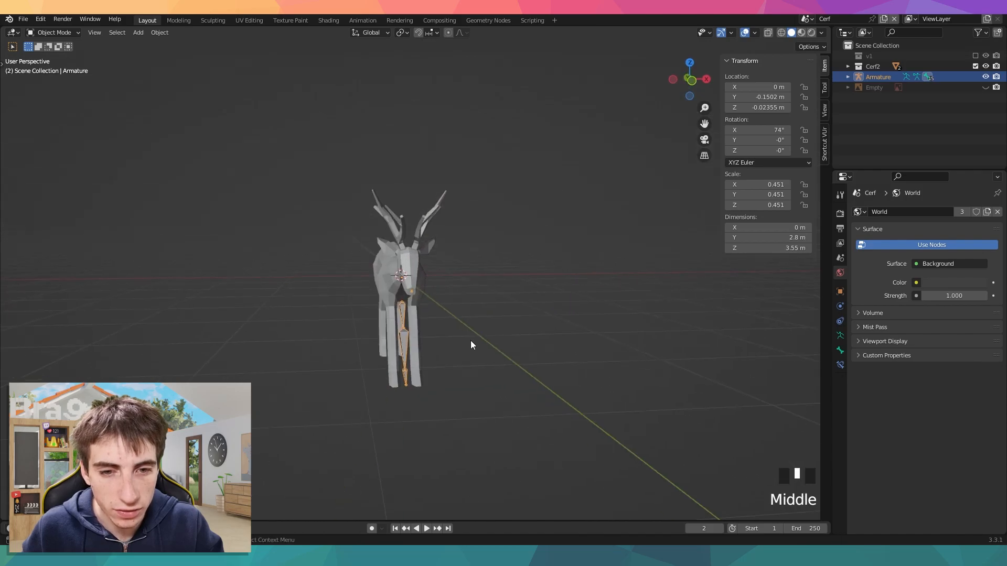
{"action": "left_click", "coordinate": [388, 321]}
{"action": "left_click", "coordinate": [408, 335]}
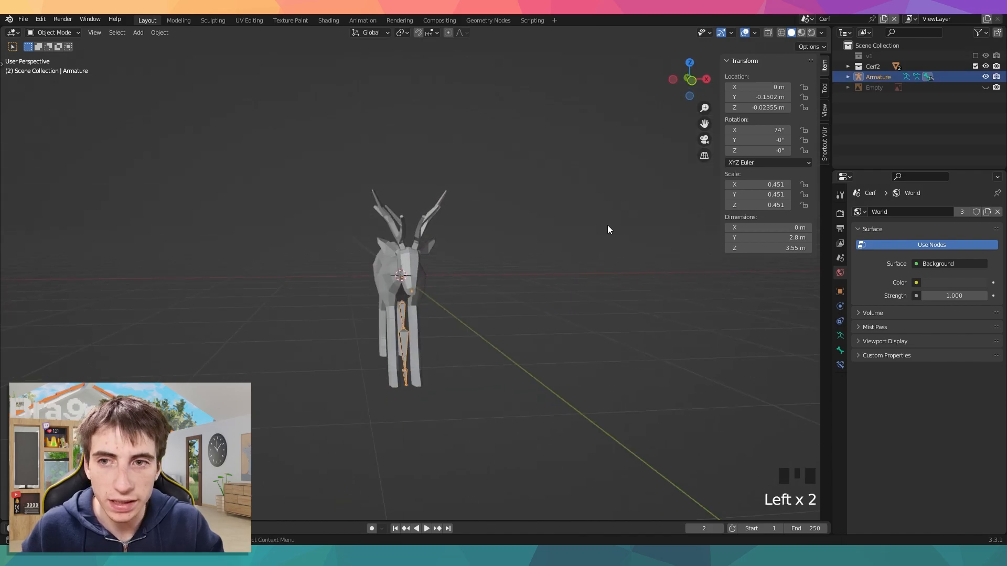
{"action": "left_click", "coordinate": [691, 79]}
{"action": "middle_click_drag", "start_coordinate": [501, 259], "coordinate": [553, 211], "text": "shift"}
In Edit Mode with X-ray on, select all front and hind leg bones and move them along X to about -0.45 m
{"action": "key", "text": "Tab"}
{"action": "scroll", "coordinate": [538, 249], "scroll_direction": "up", "scroll_amount": 4}
{"action": "key", "text": "alt+z"}
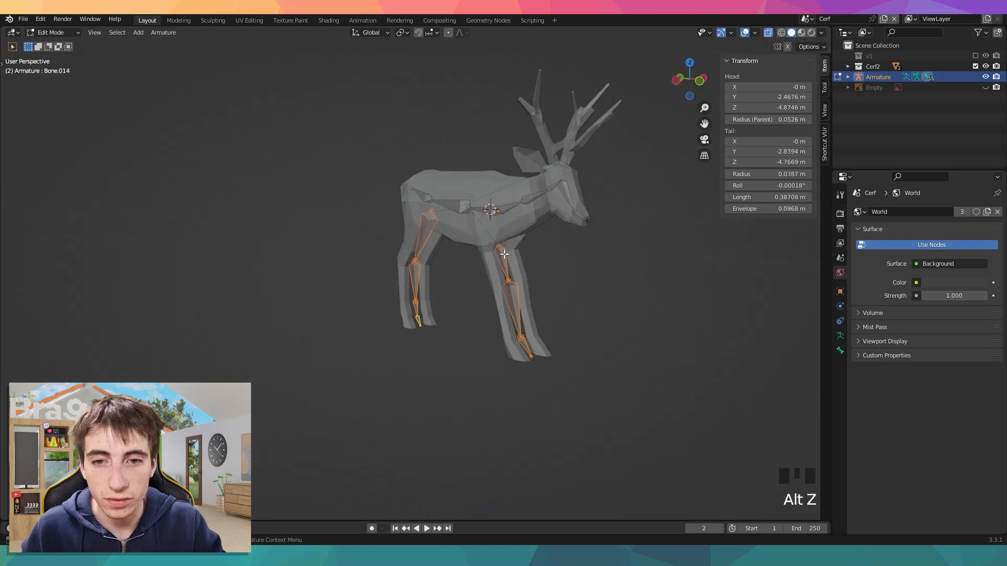
{"action": "left_click", "coordinate": [505, 267]}
{"action": "left_click", "coordinate": [516, 307], "text": "shift"}
{"action": "left_click", "coordinate": [527, 346], "text": "shift"}
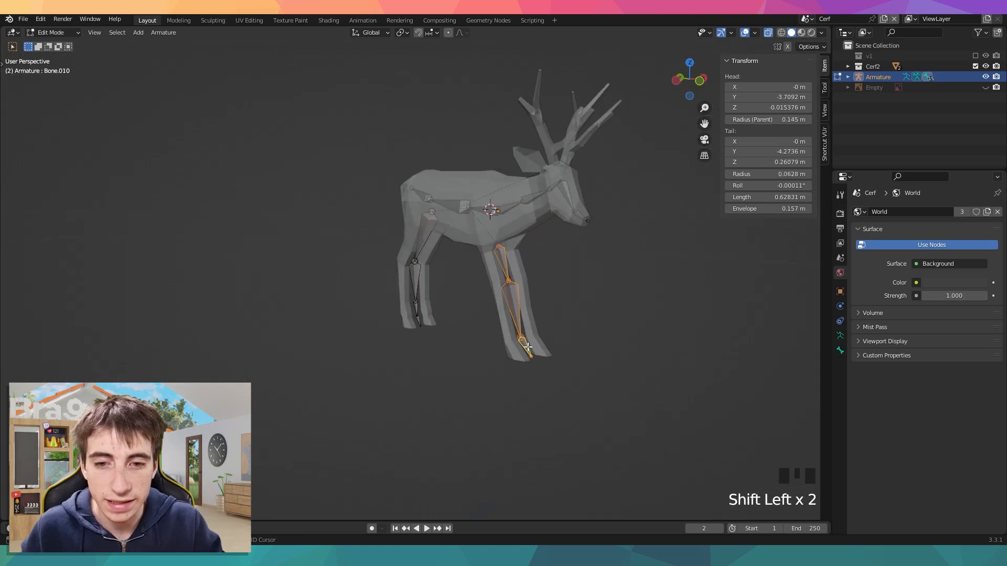
{"action": "left_click", "coordinate": [424, 225], "text": "shift"}
{"action": "left_click", "coordinate": [430, 213], "text": "shift"}
{"action": "left_click", "coordinate": [415, 281], "text": "shift"}
{"action": "left_click", "coordinate": [417, 313], "text": "shift"}
{"action": "key", "text": "g"}
{"action": "key", "text": "x"}
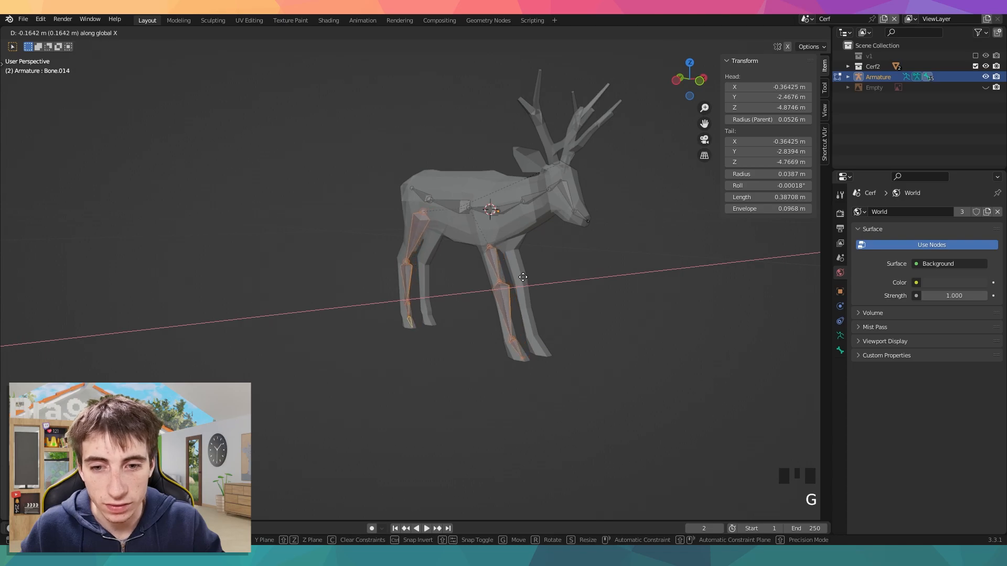
{"action": "left_click", "coordinate": [521, 277]}
In front view, shift the selected leg bones along X to about -0.48 m to centre them in the legs
{"action": "left_click", "coordinate": [701, 90]}
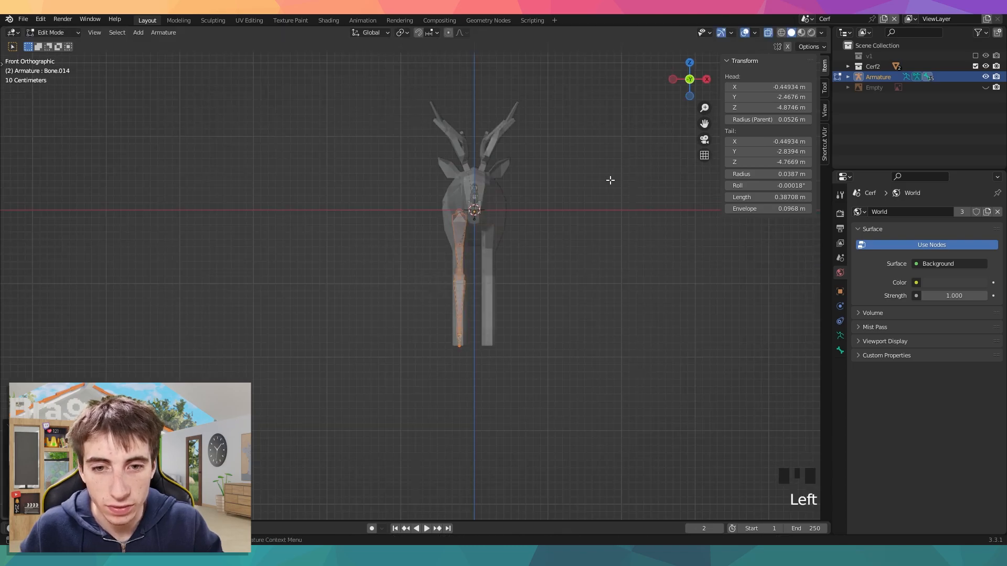
{"action": "scroll", "coordinate": [612, 229], "scroll_direction": "up", "scroll_amount": 4}
{"action": "key", "text": "g"}
{"action": "key", "text": "x"}
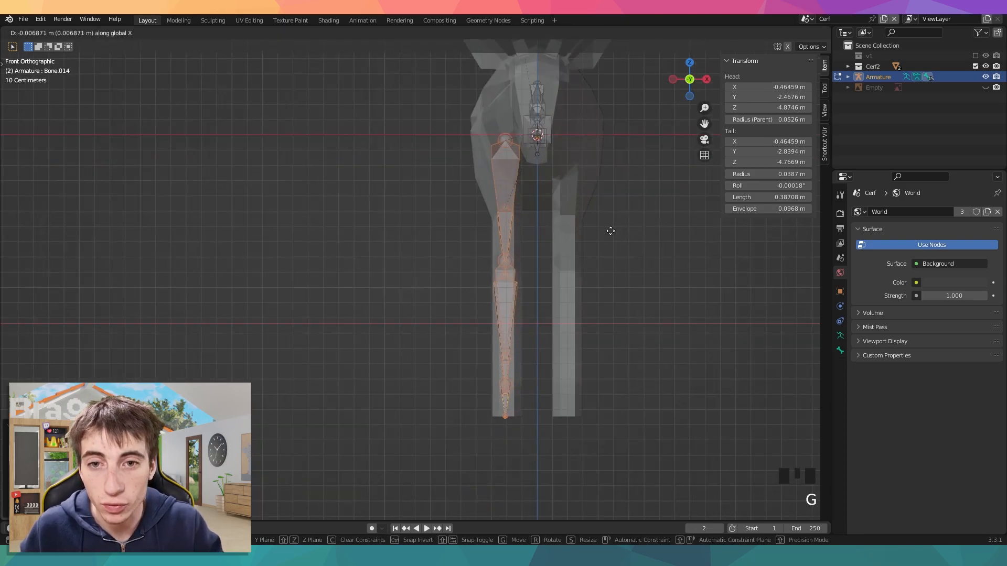
{"action": "left_click", "coordinate": [606, 232]}
Duplicate the selected leg bones along X into the opposite legs and return to Object Mode
{"action": "middle_click_drag", "start_coordinate": [530, 233], "coordinate": [451, 247], "text": "shift"}
{"action": "scroll", "coordinate": [451, 247], "scroll_direction": "down", "scroll_amount": 1}
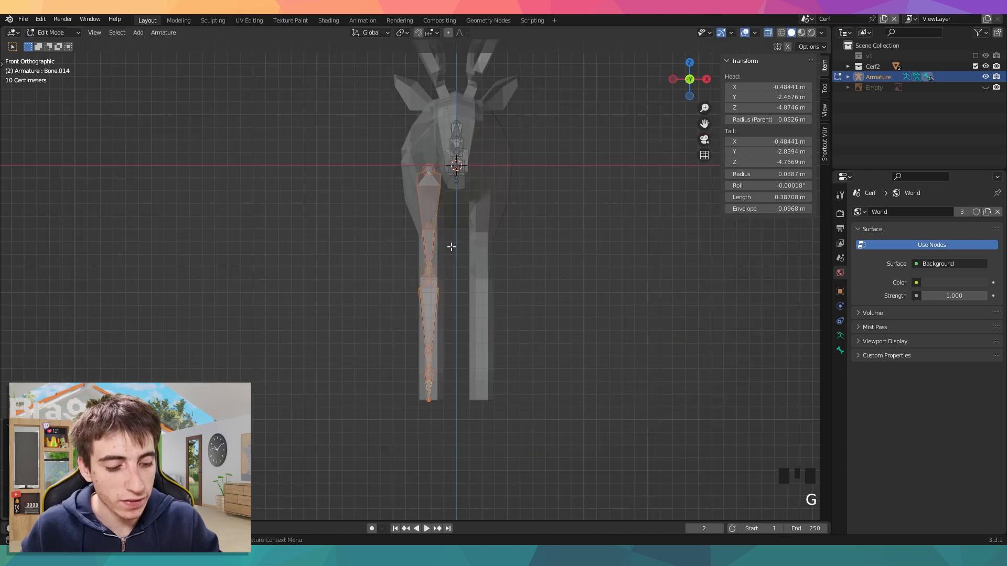
{"action": "key", "text": "shift+d"}
{"action": "key", "text": "x"}
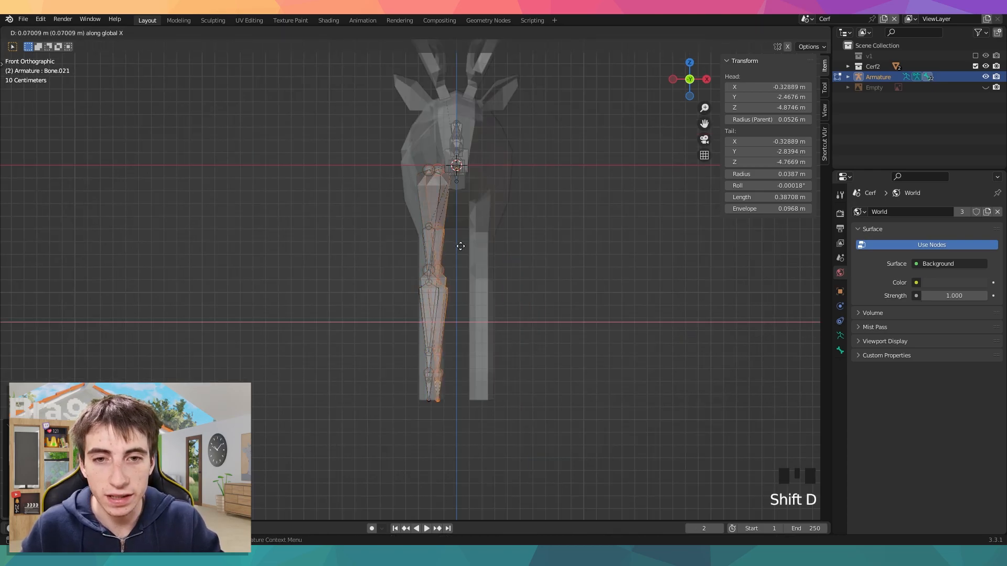
{"action": "left_click", "coordinate": [504, 247]}
{"action": "middle_click_drag", "start_coordinate": [530, 242], "coordinate": [594, 280]}
{"action": "key", "text": "Tab"}
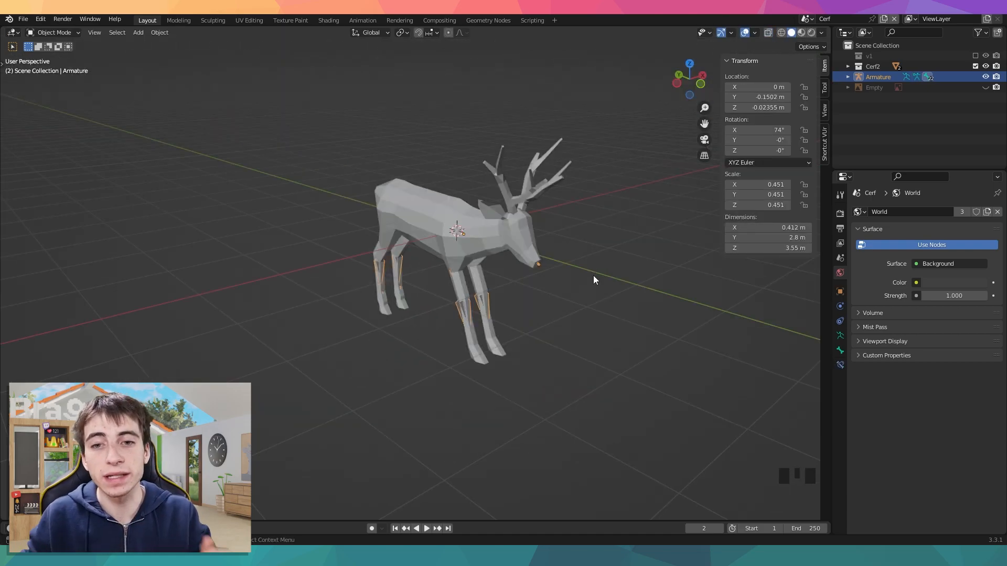
Apply the Mirror modifier on the deer's body mesh
{"action": "left_click", "coordinate": [527, 233]}
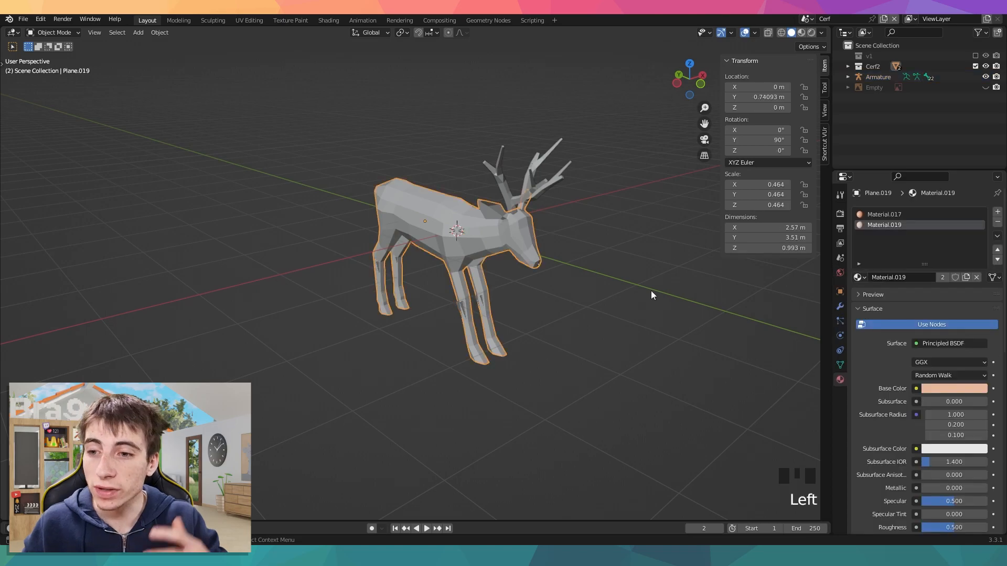
{"action": "left_click", "coordinate": [839, 306]}
{"action": "middle_click_drag", "start_coordinate": [619, 223], "coordinate": [583, 213]}
{"action": "middle_click_drag", "start_coordinate": [549, 246], "coordinate": [553, 240]}
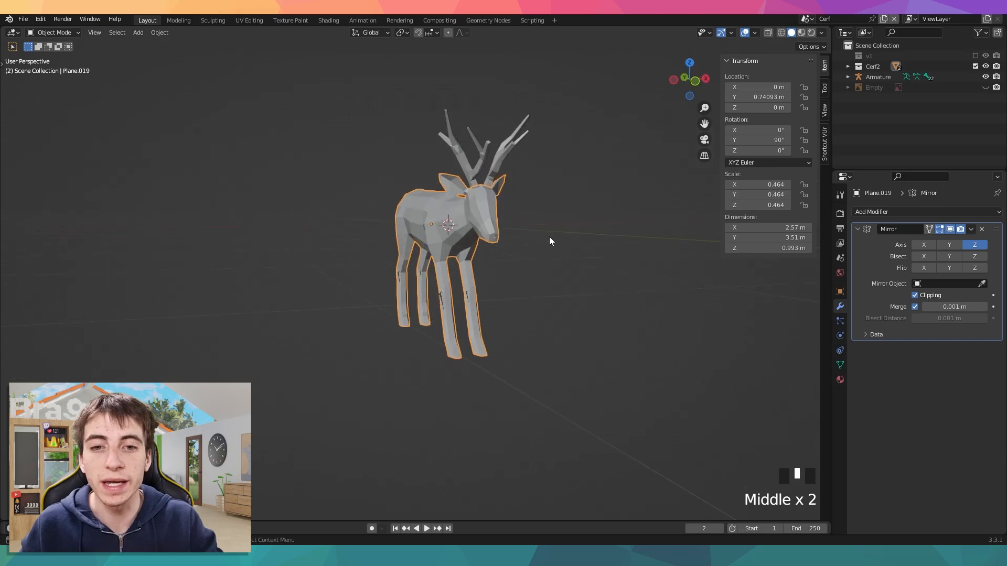
{"action": "middle_click_drag", "start_coordinate": [441, 223], "coordinate": [422, 233]}
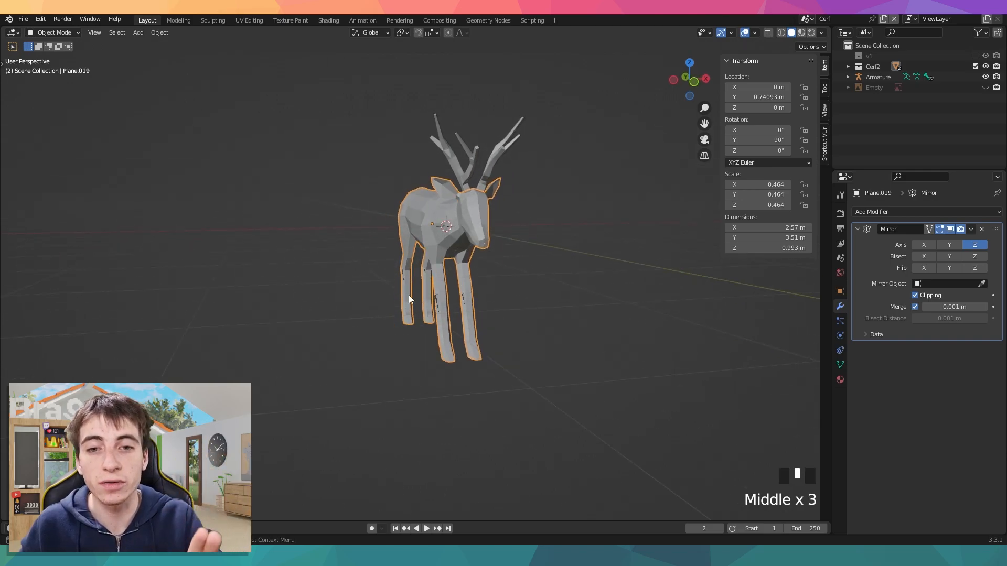
{"action": "middle_click_drag", "start_coordinate": [408, 294], "coordinate": [422, 242]}
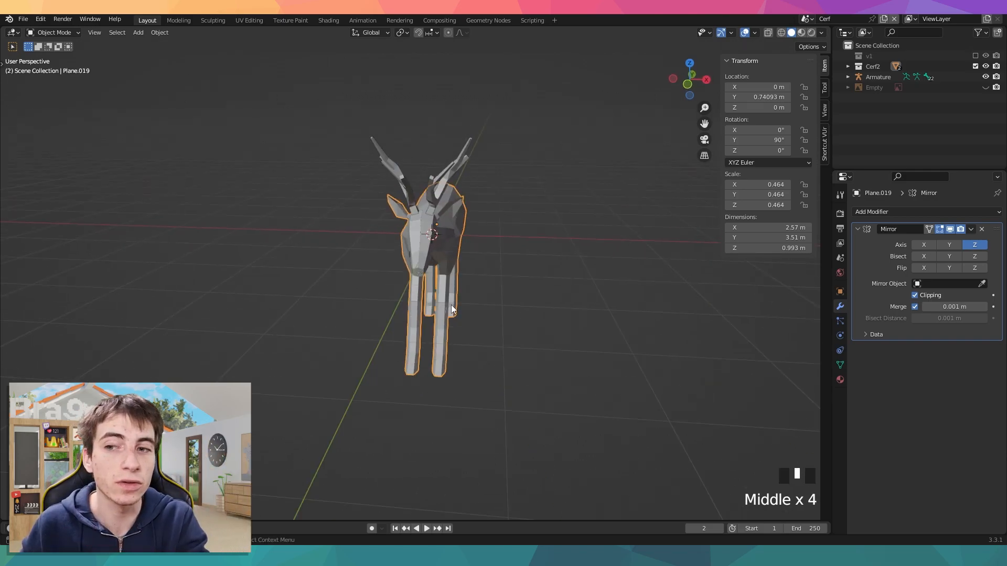
{"action": "left_click", "coordinate": [972, 229]}
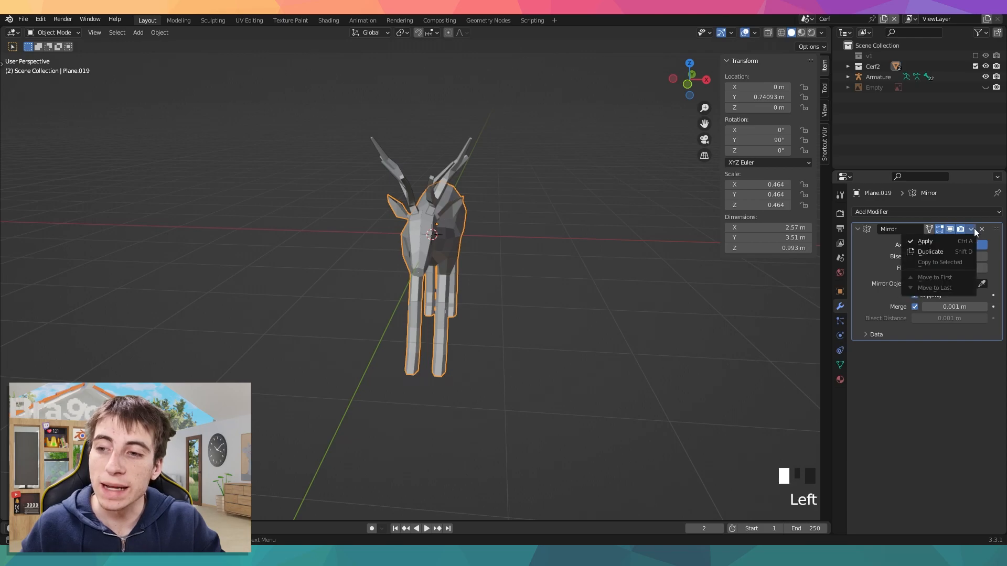
{"action": "left_click", "coordinate": [938, 237]}
{"action": "middle_click_drag", "start_coordinate": [672, 283], "coordinate": [560, 265]}
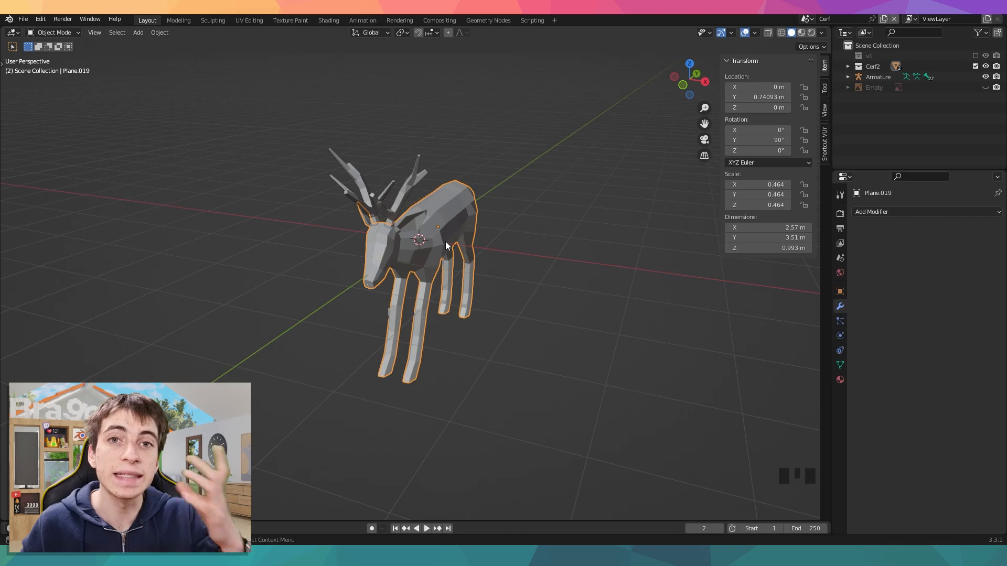
{"action": "middle_click_drag", "start_coordinate": [485, 219], "coordinate": [521, 197]}
{"action": "middle_click_drag", "start_coordinate": [449, 215], "coordinate": [413, 204]}
{"action": "scroll", "coordinate": [461, 234], "scroll_direction": "down", "scroll_amount": 2}
{"action": "middle_click_drag", "start_coordinate": [461, 234], "coordinate": [411, 225]}
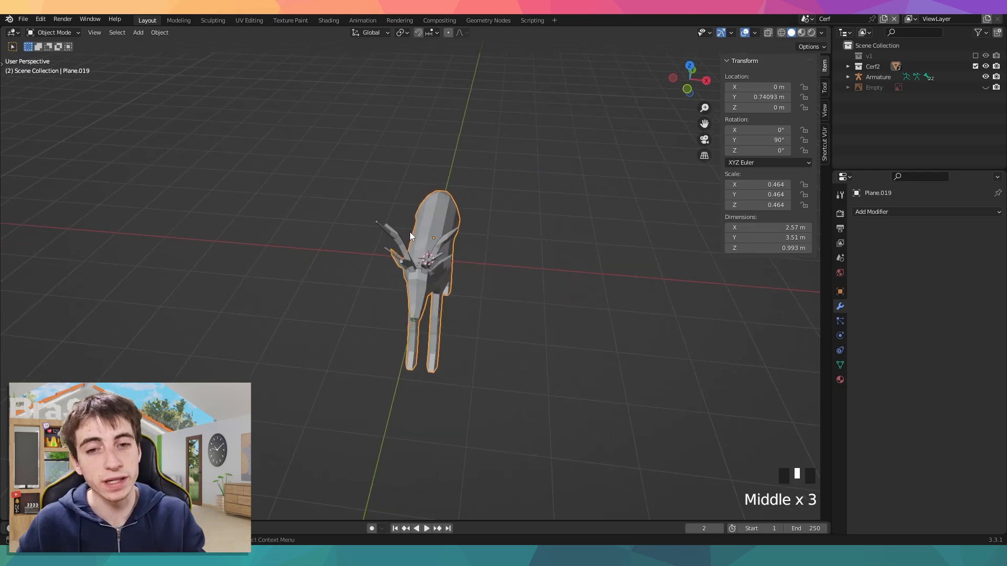
{"action": "middle_click_drag", "start_coordinate": [480, 223], "coordinate": [451, 213]}
{"action": "scroll", "coordinate": [439, 279], "scroll_direction": "up", "scroll_amount": 2}
{"action": "left_click", "coordinate": [402, 325]}
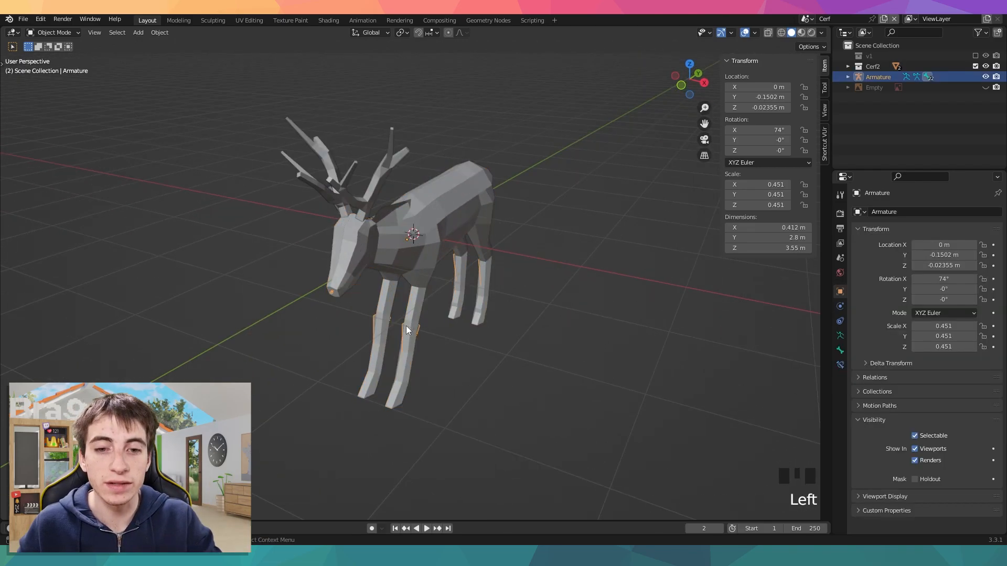
{"action": "mouse_move", "coordinate": [403, 327]}
{"action": "middle_mouse_down"}
{"action": "mouse_move", "coordinate": [446, 302]}
{"action": "mouse_move", "coordinate": [404, 341]}
{"action": "middle_mouse_up"}
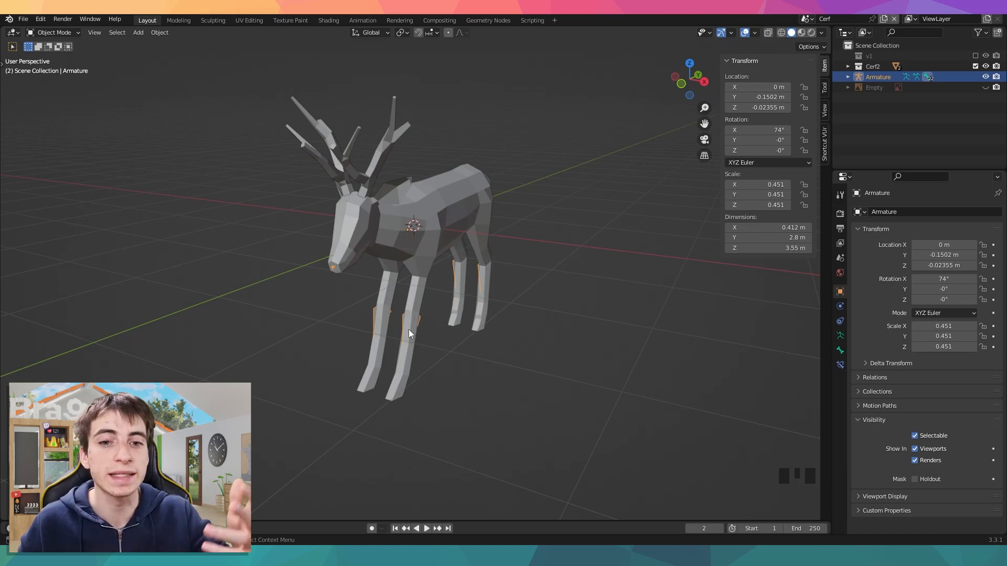
{"action": "middle_click_drag", "start_coordinate": [408, 330], "coordinate": [492, 299]}
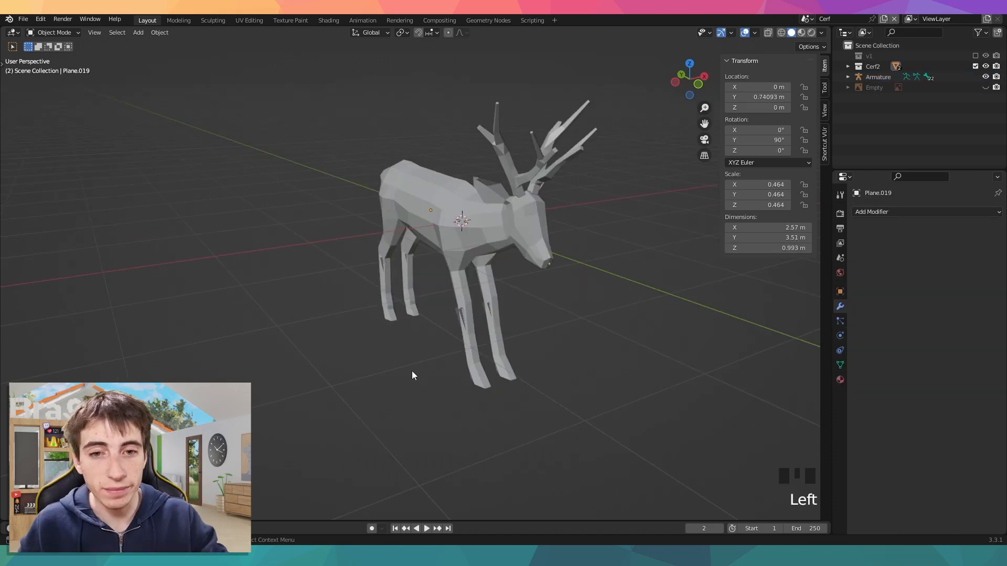
Select the deer's body mesh and then the armature, and parent the mesh to it With Automatic Weights
{"action": "left_click", "coordinate": [446, 221]}
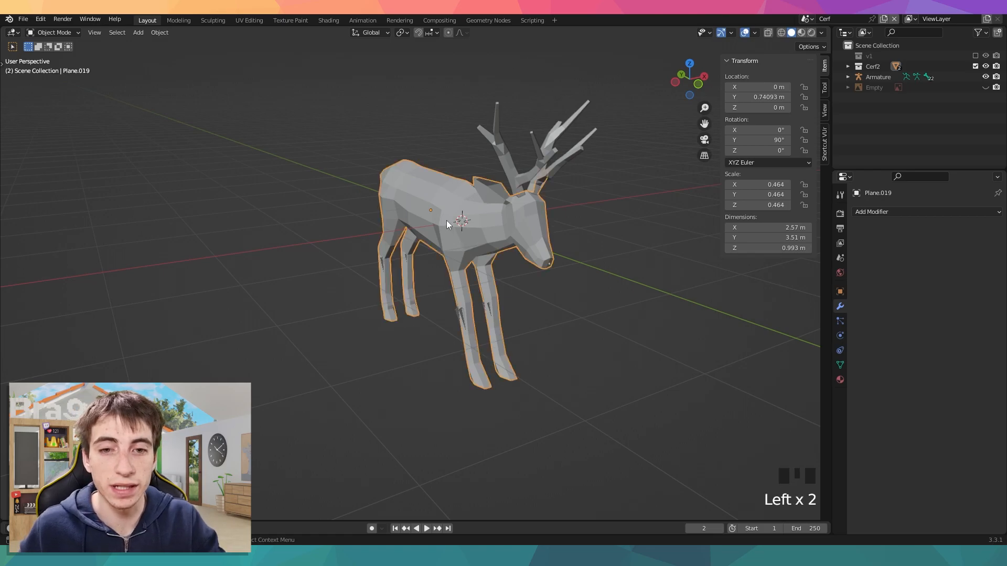
{"action": "left_click", "coordinate": [463, 313], "text": "shift"}
{"action": "key", "text": "ctrl+p"}
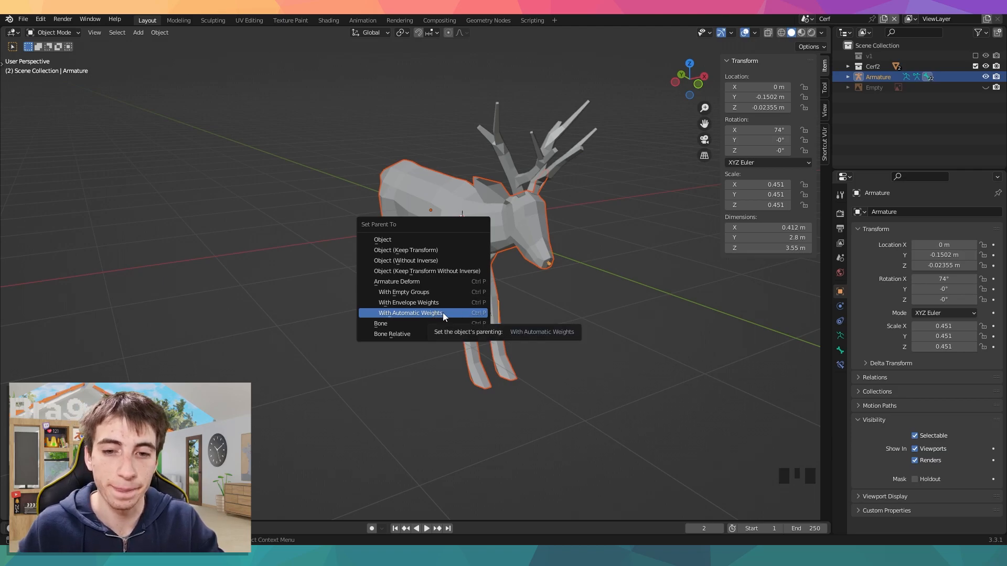
{"action": "left_click", "coordinate": [442, 312]}
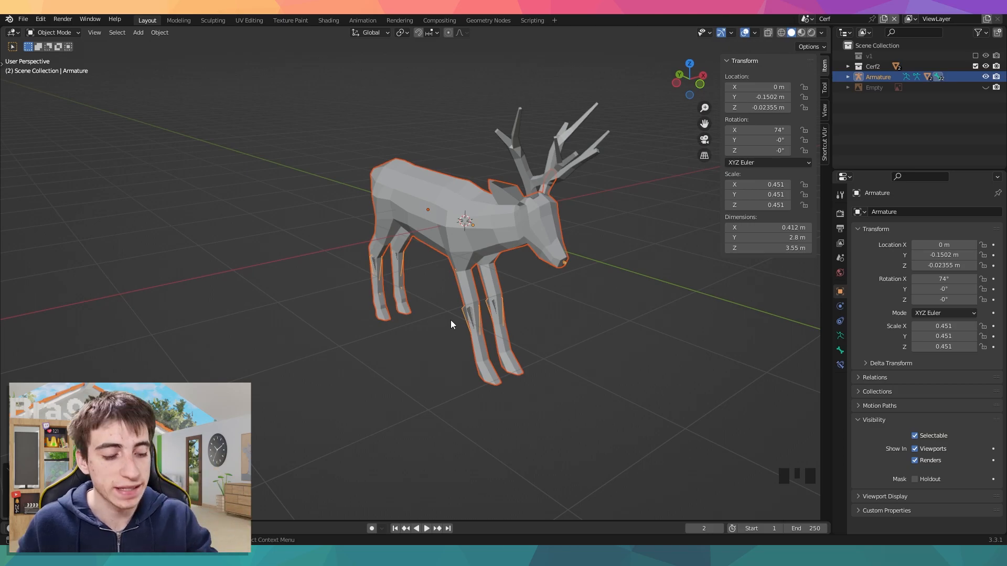
Enter Pose Mode and bend the near front leg by rotating its bones in the left side view
{"action": "key", "text": "ctrl+Tab"}
{"action": "middle_click_drag", "start_coordinate": [451, 320], "coordinate": [530, 312]}
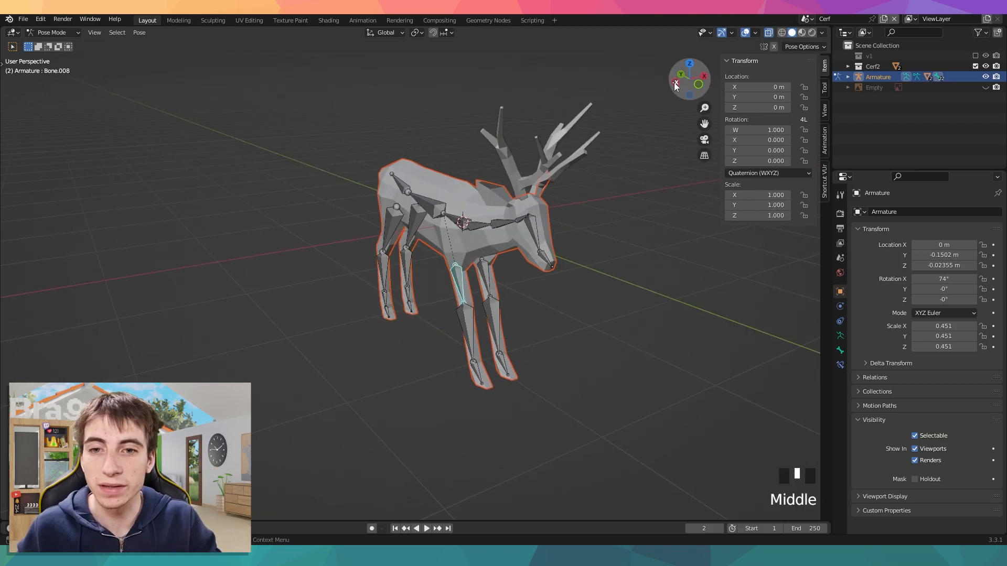
{"action": "left_click", "coordinate": [675, 83]}
{"action": "middle_click_drag", "start_coordinate": [618, 190], "coordinate": [565, 212], "text": "shift"}
{"action": "key", "text": "r"}
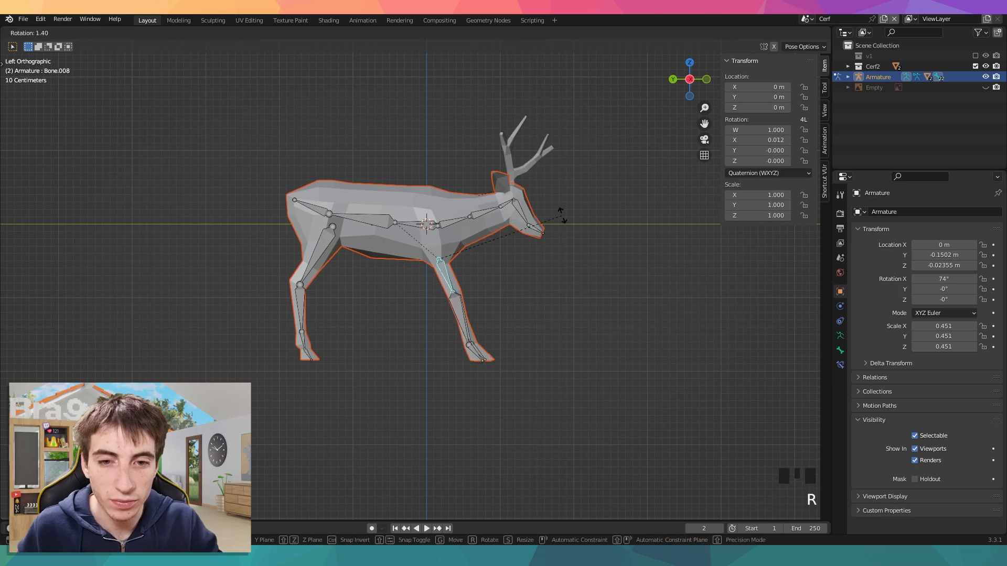
{"action": "left_click", "coordinate": [462, 251]}
{"action": "left_click", "coordinate": [441, 310]}
{"action": "key", "text": "r"}
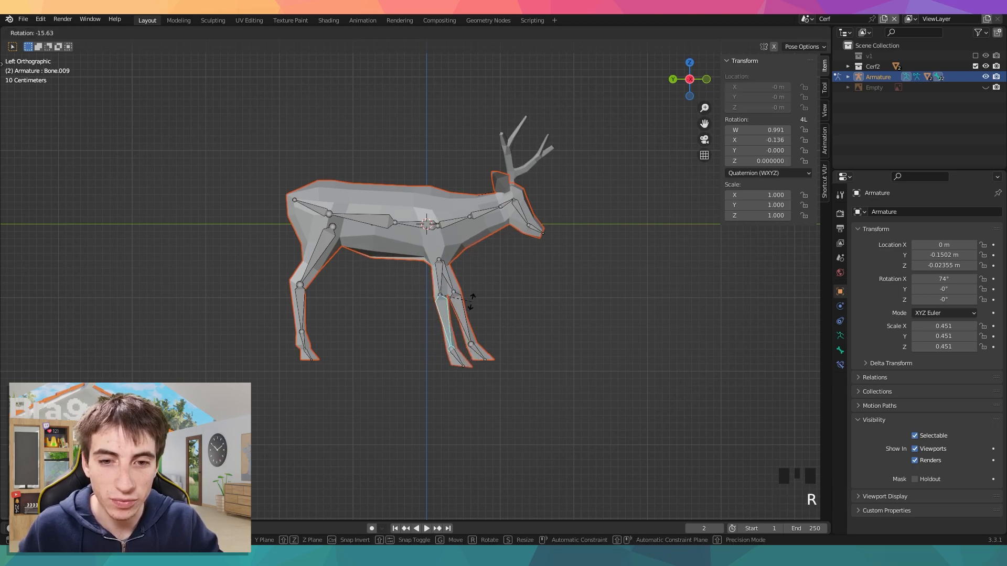
{"action": "middle_click_drag", "start_coordinate": [524, 291], "coordinate": [471, 257]}
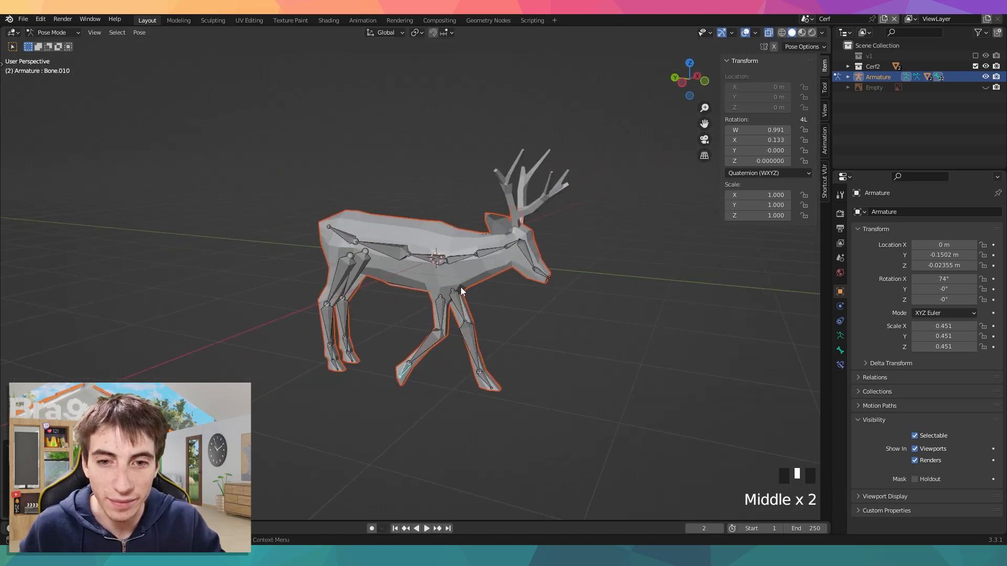
{"action": "left_click", "coordinate": [471, 258]}
Pose the near hind leg by rotating its thigh and lower leg bones in the left side view
{"action": "left_click", "coordinate": [681, 83]}
{"action": "left_click", "coordinate": [319, 286]}
{"action": "key", "text": "r"}
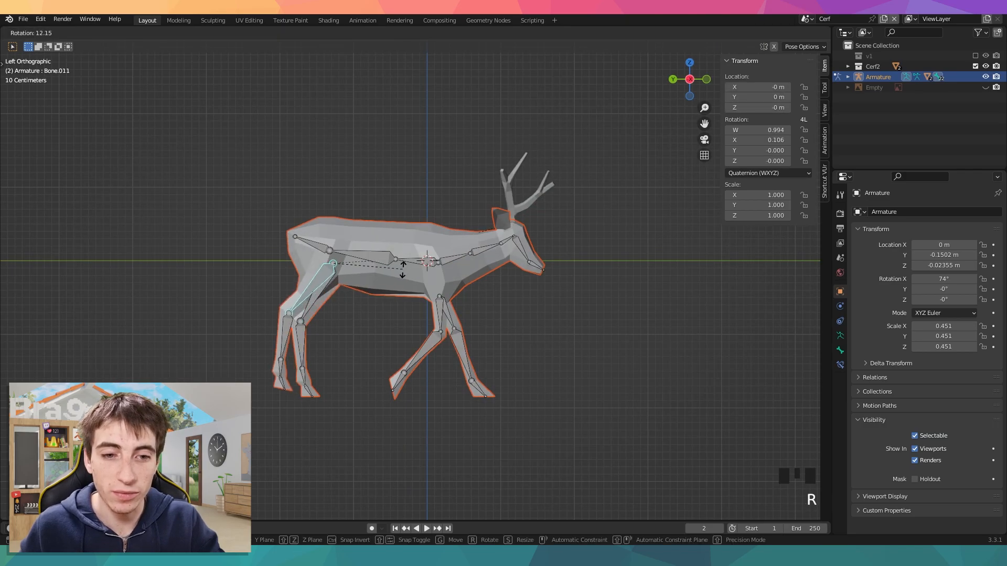
{"action": "left_click", "coordinate": [388, 242]}
{"action": "left_click", "coordinate": [347, 355]}
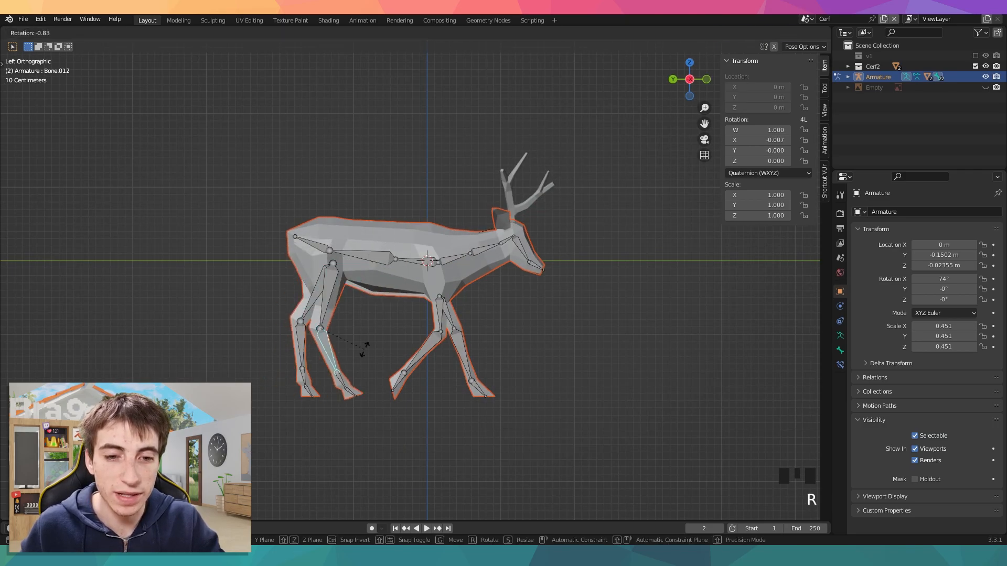
{"action": "key", "text": "r"}
{"action": "left_click", "coordinate": [410, 377]}
Try rotating the near hind thigh bone and the neck bone to test how the mesh deforms
{"action": "left_click", "coordinate": [325, 294]}
{"action": "key", "text": "r"}
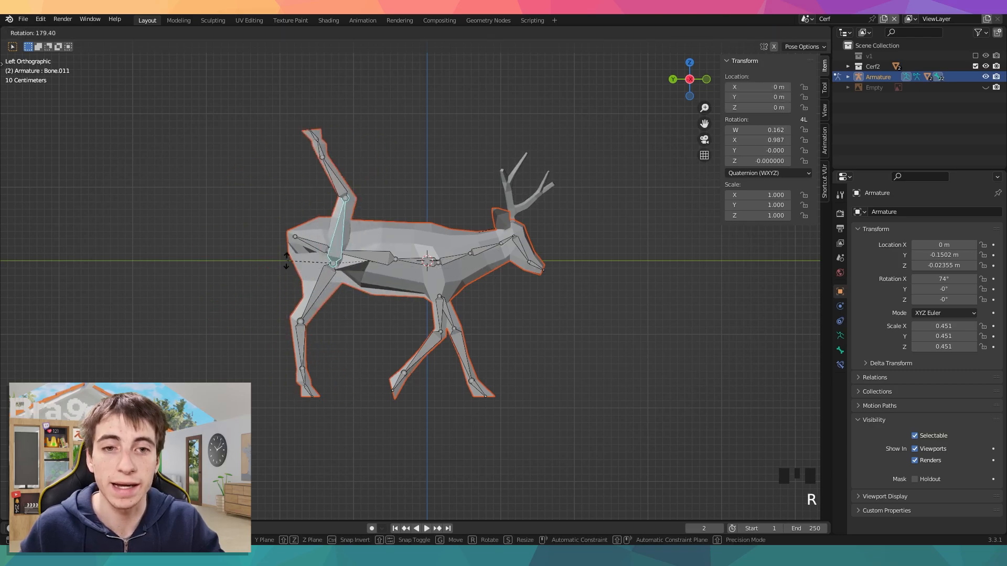
{"action": "key", "text": "Escape"}
{"action": "left_click", "coordinate": [487, 248]}
{"action": "key", "text": "r"}
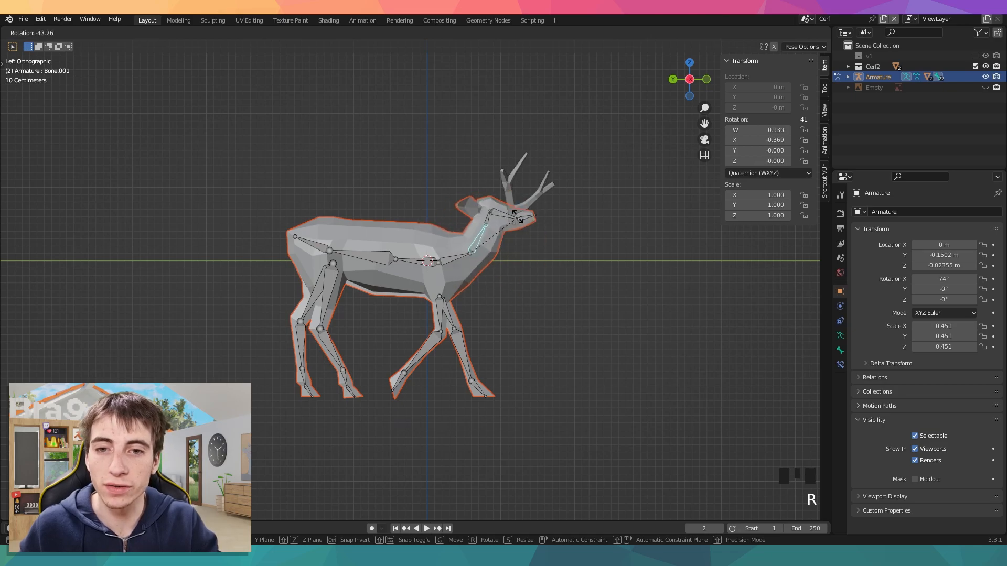
{"action": "key", "text": "Escape"}
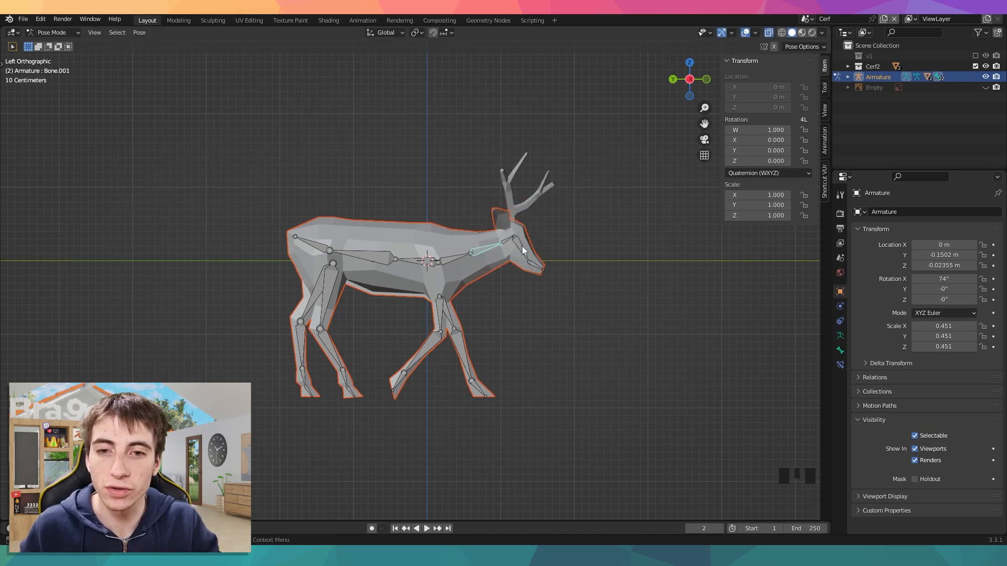
Return to Object Mode and select the deer's antlers
{"action": "double_click", "coordinate": [513, 211]}
{"action": "middle_click_drag", "start_coordinate": [518, 223], "coordinate": [612, 254]}
{"action": "left_click", "coordinate": [520, 291]}
{"action": "key", "text": "ctrl+Tab"}
{"action": "left_click", "coordinate": [557, 253]}
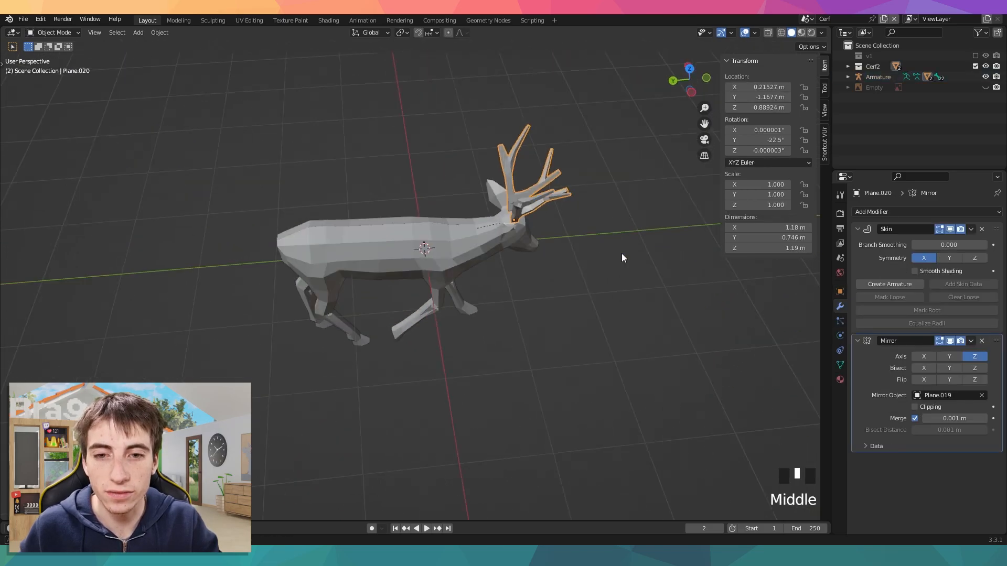
{"action": "scroll", "coordinate": [545, 205], "scroll_direction": "up", "scroll_amount": 3}
{"action": "middle_click_drag", "start_coordinate": [545, 200], "coordinate": [434, 238], "text": "shift"}
{"action": "left_click", "coordinate": [367, 297]}
{"action": "middle_click_drag", "start_coordinate": [367, 298], "coordinate": [454, 261]}
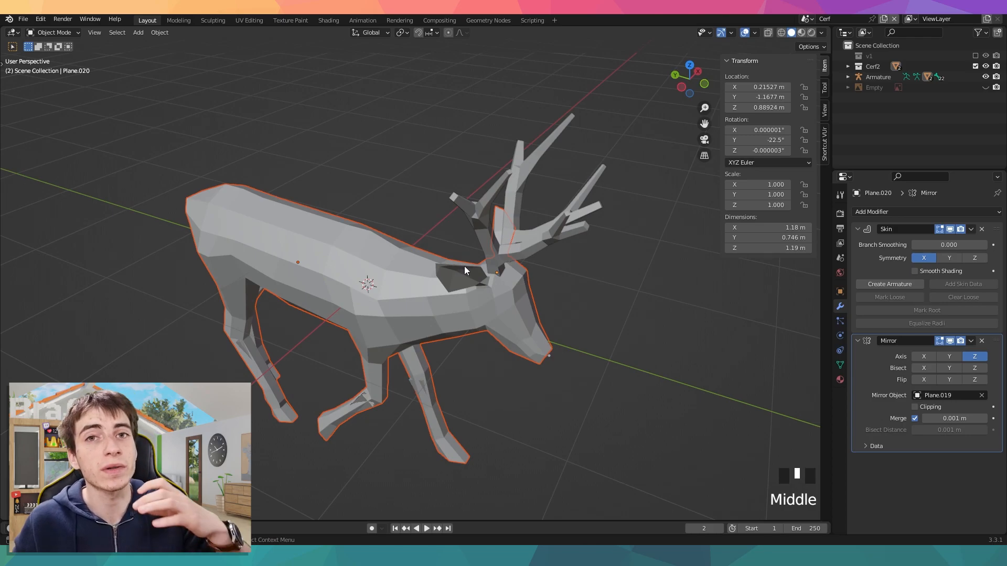
{"action": "left_click", "coordinate": [489, 260]}
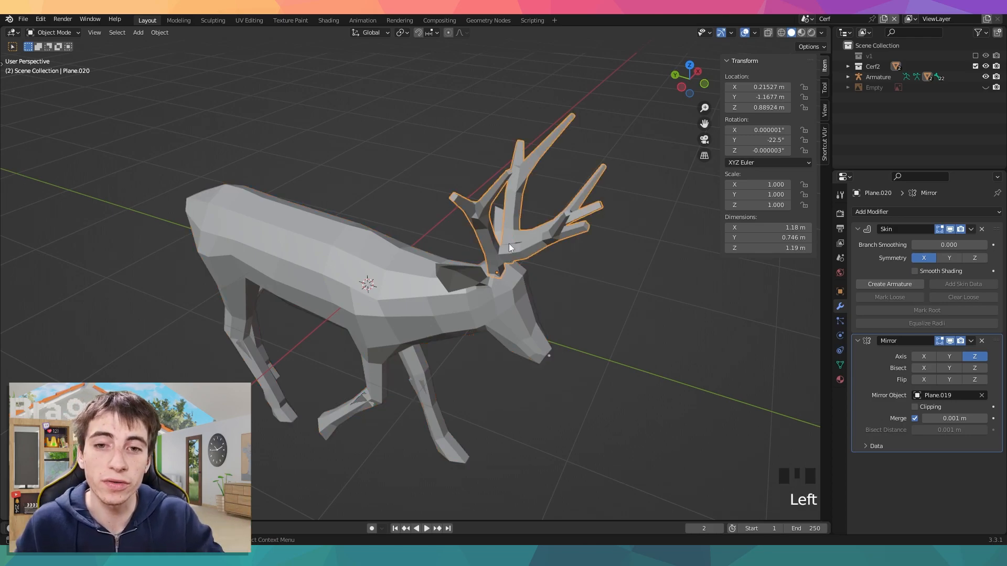
{"action": "middle_click_drag", "start_coordinate": [509, 244], "coordinate": [506, 238]}
{"action": "middle_click_drag", "start_coordinate": [488, 284], "coordinate": [619, 273]}
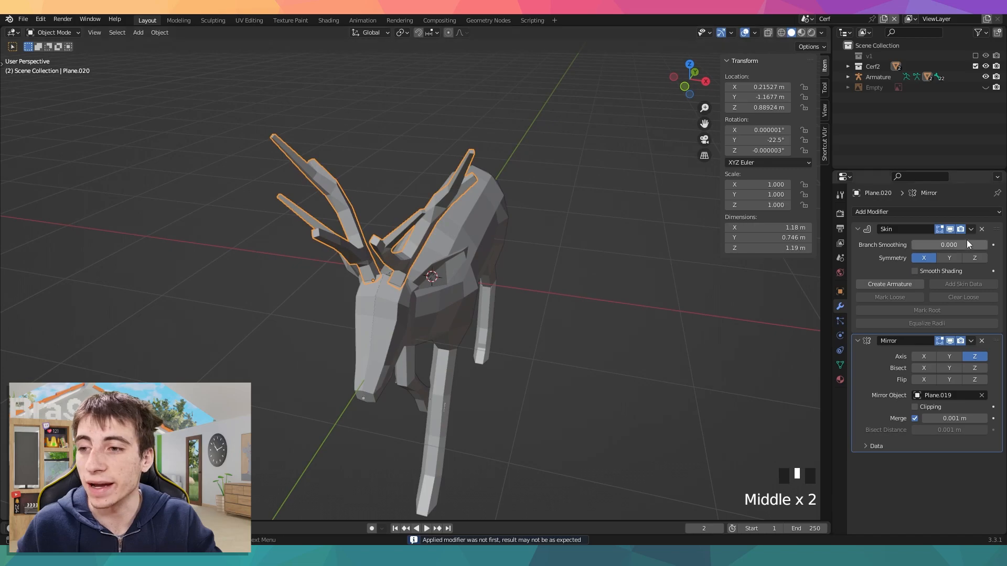
Apply the Skin and Mirror modifiers on the antlers
{"action": "left_click", "coordinate": [970, 229]}
{"action": "left_click", "coordinate": [943, 242]}
{"action": "left_click", "coordinate": [970, 229]}
{"action": "left_click", "coordinate": [960, 241]}
{"action": "middle_click_drag", "start_coordinate": [767, 314], "coordinate": [683, 297]}
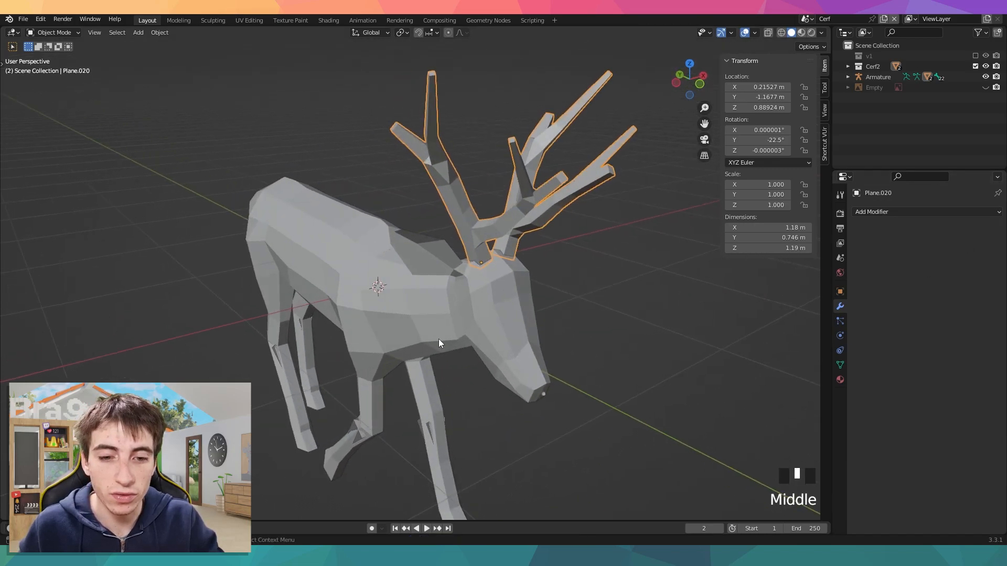
Add the armature to the antler selection and enter Pose Mode with X-ray display so the bones can be picked
{"action": "left_click", "coordinate": [430, 432], "text": "shift"}
{"action": "key", "text": "ctrl+Tab"}
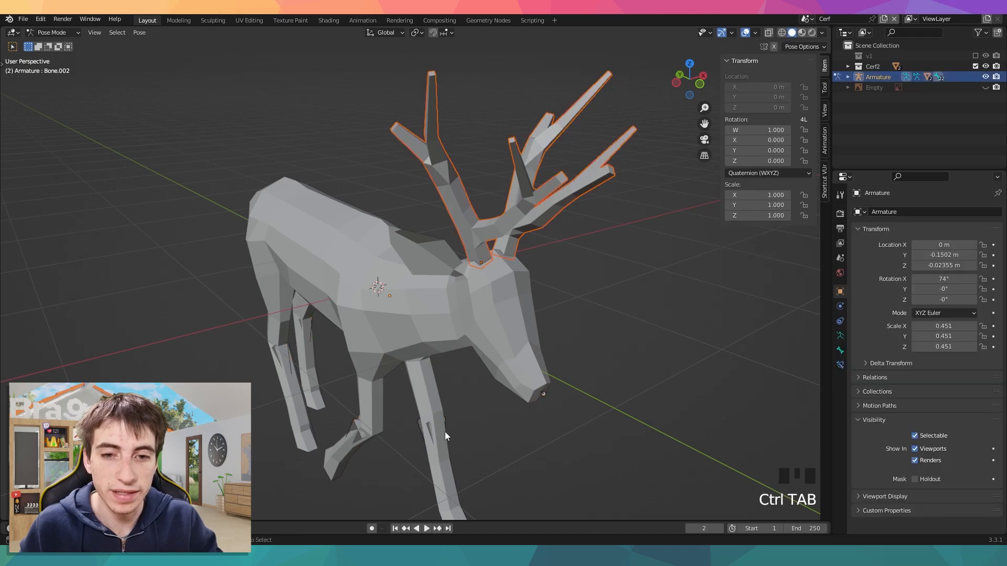
{"action": "key", "text": "alt+z"}
{"action": "left_click", "coordinate": [480, 297]}
{"action": "middle_click_drag", "start_coordinate": [483, 317], "coordinate": [550, 276]}
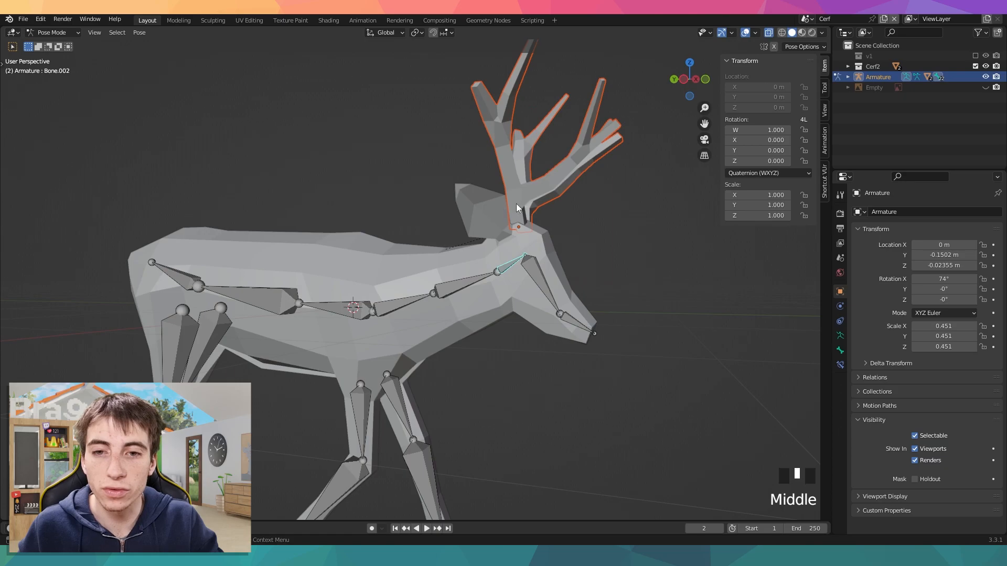
Select the short bone joining the neck to the head and parent the antlers to it with the Bone option
{"action": "left_click", "coordinate": [547, 289]}
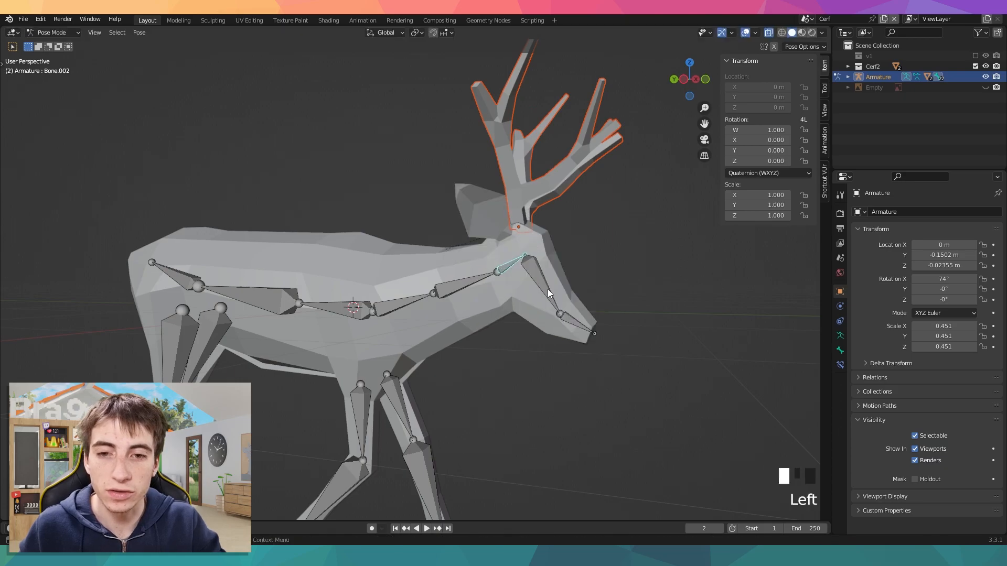
{"action": "left_click", "coordinate": [504, 259]}
{"action": "key", "text": "r"}
{"action": "right_click", "coordinate": [539, 240]}
{"action": "middle_click_drag", "start_coordinate": [539, 241], "coordinate": [537, 254]}
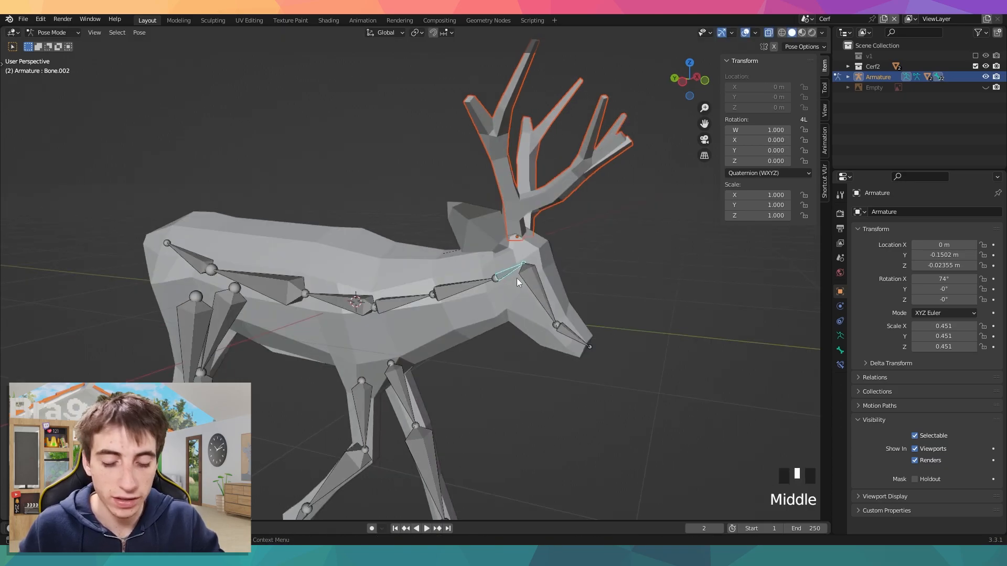
{"action": "key", "text": "ctrl+p"}
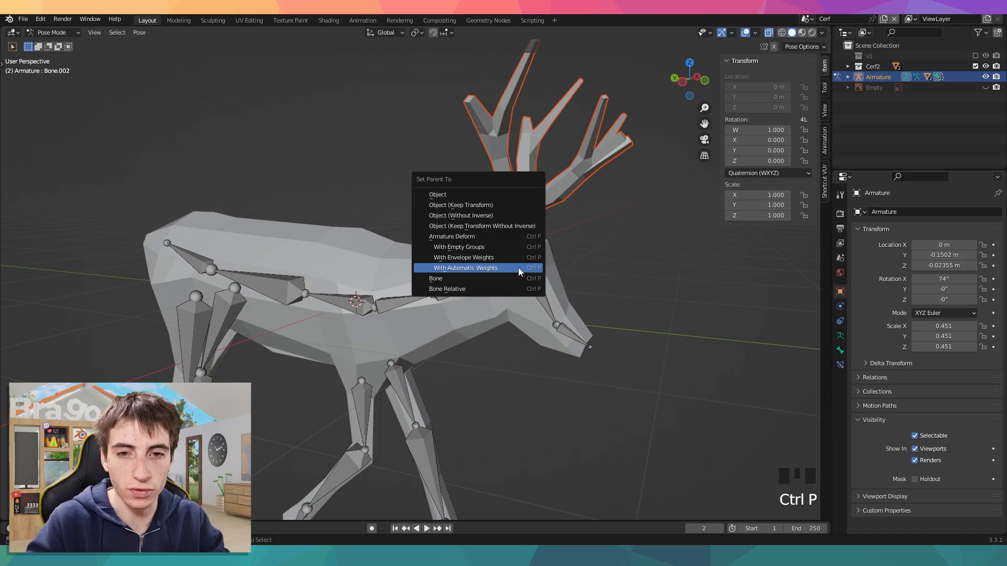
{"action": "left_click", "coordinate": [459, 279]}
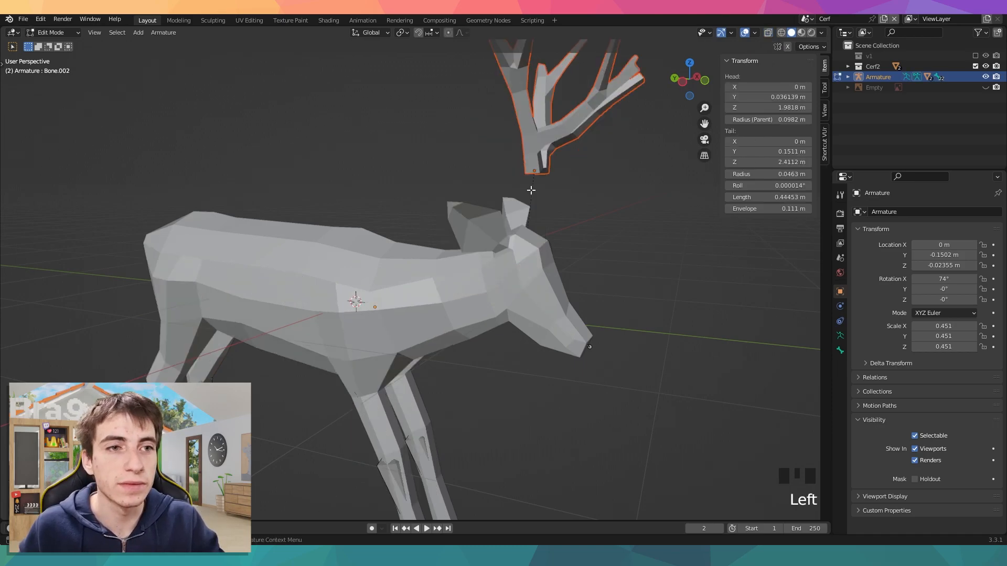
Return to Object Mode and move the antlers back onto the top of the head, at about X -0.08 m and Z 0.504 m
{"action": "left_click", "coordinate": [64, 33]}
{"action": "left_click", "coordinate": [58, 44]}
{"action": "left_click", "coordinate": [534, 147]}
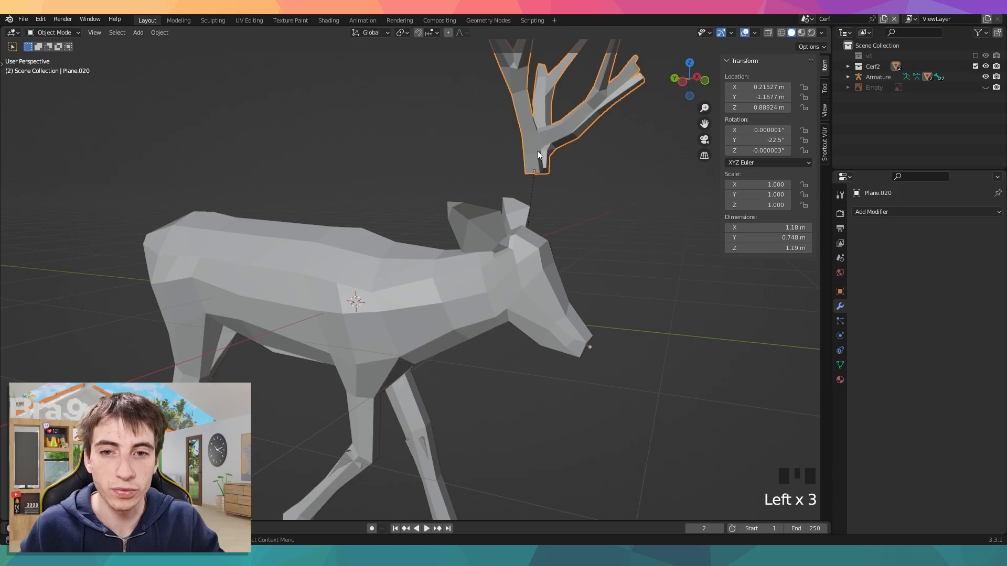
{"action": "middle_click_drag", "start_coordinate": [612, 186], "coordinate": [626, 189]}
{"action": "key", "text": "g"}
{"action": "key", "text": "z"}
{"action": "left_click", "coordinate": [620, 244]}
{"action": "middle_click_drag", "start_coordinate": [620, 245], "coordinate": [494, 368]}
{"action": "key", "text": "g"}
{"action": "left_click", "coordinate": [516, 209]}
{"action": "key", "text": "g"}
{"action": "left_click", "coordinate": [598, 226]}
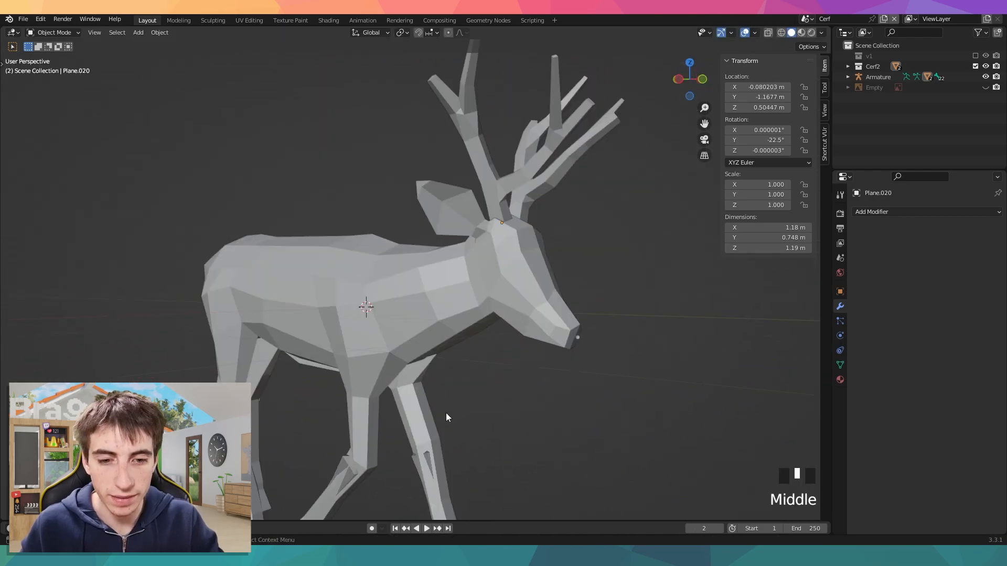
Put the armature in Pose Mode and test-rotate the neck bone to check whether the antlers follow
{"action": "left_click", "coordinate": [357, 465]}
{"action": "key", "text": "ctrl+Tab"}
{"action": "left_click", "coordinate": [501, 264]}
{"action": "key", "text": "r"}
{"action": "right_click", "coordinate": [581, 297]}
{"action": "middle_click_drag", "start_coordinate": [580, 298], "coordinate": [637, 312]}
{"action": "scroll", "coordinate": [637, 312], "scroll_direction": "down", "scroll_amount": 3}
{"action": "key", "text": "r"}
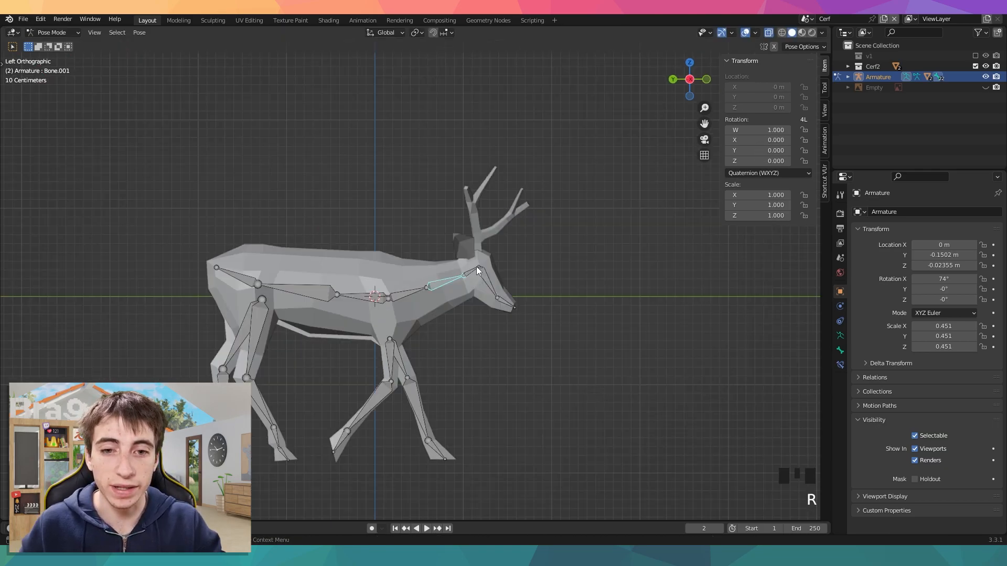
Swing the near front leg forward by rotating its upper, lower and hoof bones
{"action": "left_click", "coordinate": [389, 363]}
{"action": "key", "text": "r"}
{"action": "left_click", "coordinate": [466, 324]}
{"action": "left_click", "coordinate": [423, 387]}
{"action": "key", "text": "r"}
{"action": "left_click", "coordinate": [471, 356]}
{"action": "left_click", "coordinate": [472, 427]}
{"action": "key", "text": "r"}
{"action": "left_click", "coordinate": [494, 379]}
{"action": "left_click", "coordinate": [411, 357]}
{"action": "key", "text": "r"}
{"action": "left_click", "coordinate": [464, 321]}
Stretch the near front leg far forward and displace the near hind leg by moving their upper bones
{"action": "key", "text": "g"}
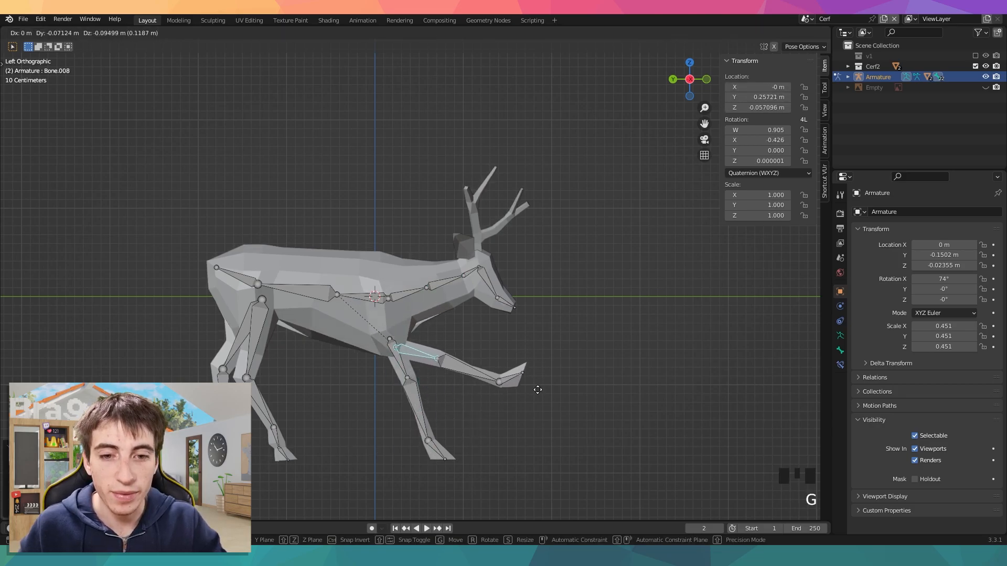
{"action": "right_click", "coordinate": [517, 390]}
{"action": "key", "text": "g"}
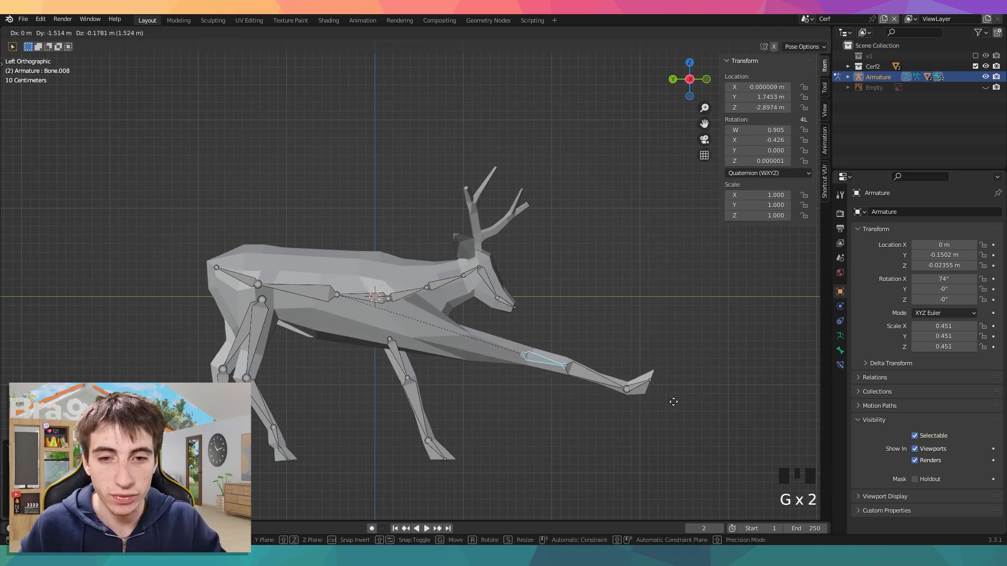
{"action": "left_click", "coordinate": [253, 337]}
{"action": "key", "text": "g"}
{"action": "left_click", "coordinate": [272, 370]}
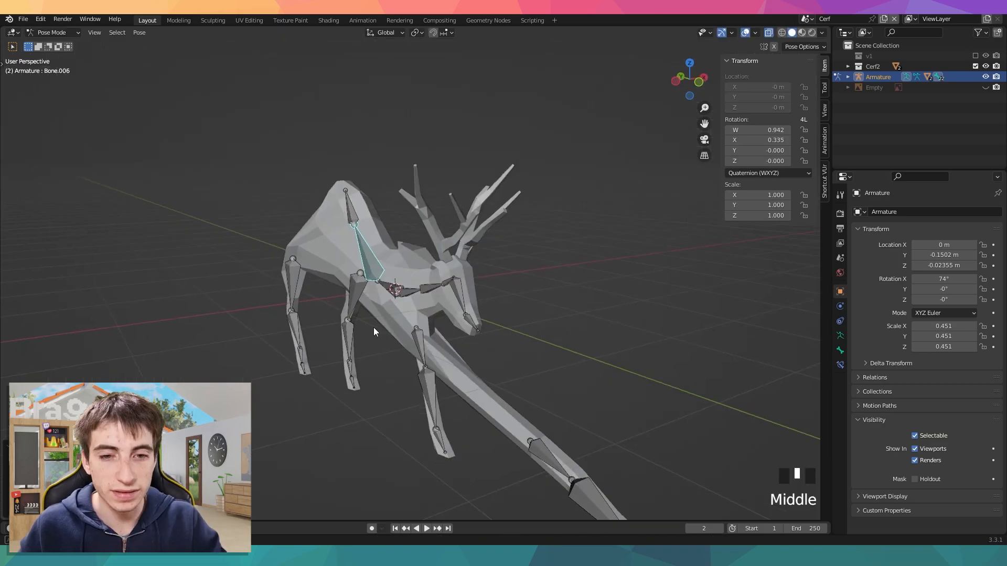
Exaggerate the pose by rotating the displaced hind leg and the other front leg
{"action": "middle_click_drag", "start_coordinate": [374, 327], "coordinate": [357, 330]}
{"action": "key", "text": "r"}
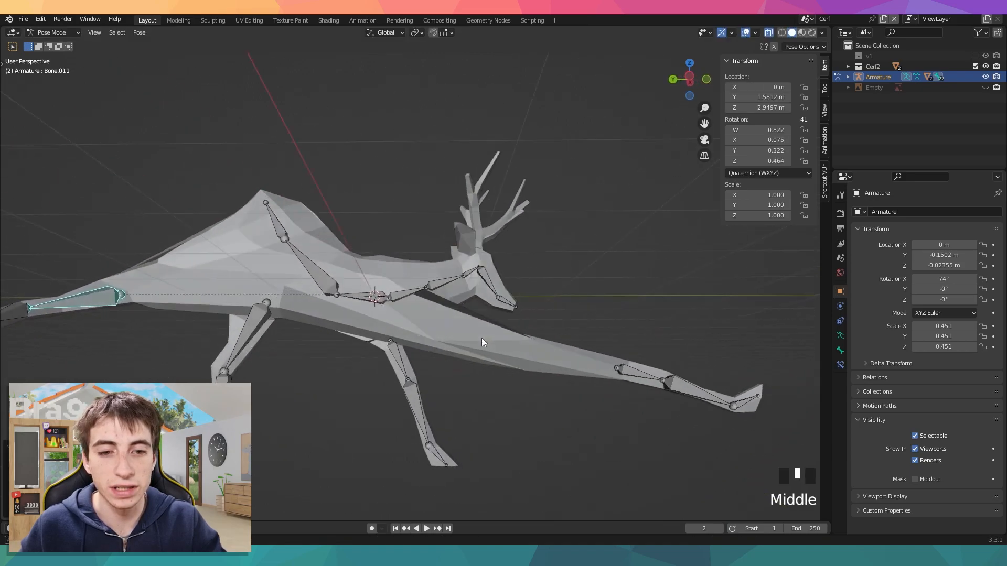
{"action": "middle_click_drag", "start_coordinate": [481, 342], "coordinate": [618, 371]}
{"action": "scroll", "coordinate": [415, 325], "scroll_direction": "down", "scroll_amount": 2}
{"action": "left_click", "coordinate": [414, 326]}
{"action": "key", "text": "r"}
{"action": "middle_click_drag", "start_coordinate": [473, 401], "coordinate": [549, 304]}
{"action": "left_click", "coordinate": [378, 282]}
{"action": "key", "text": "r"}
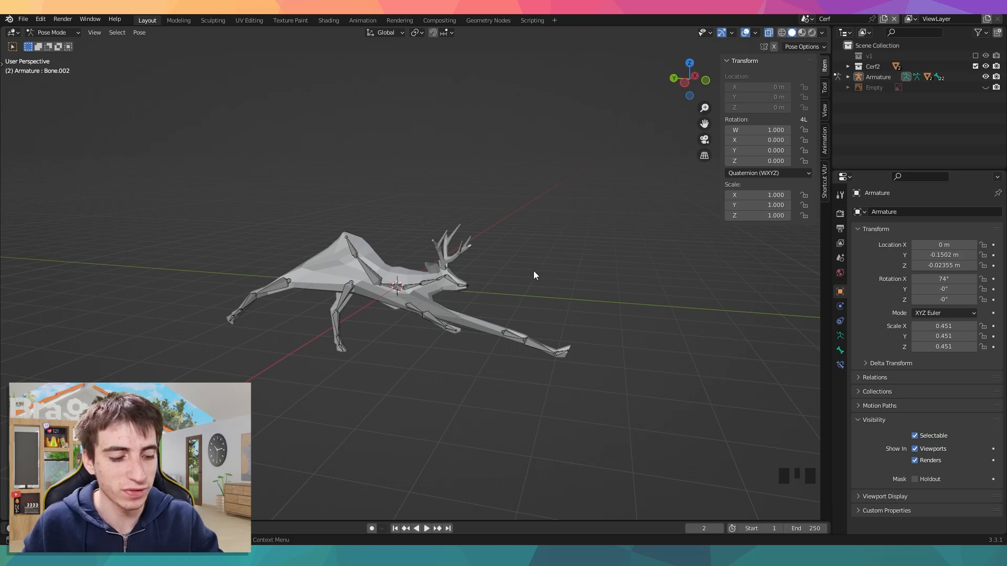
Select all bones and clear their rotation and location to restore the rest pose
{"action": "key", "text": "a"}
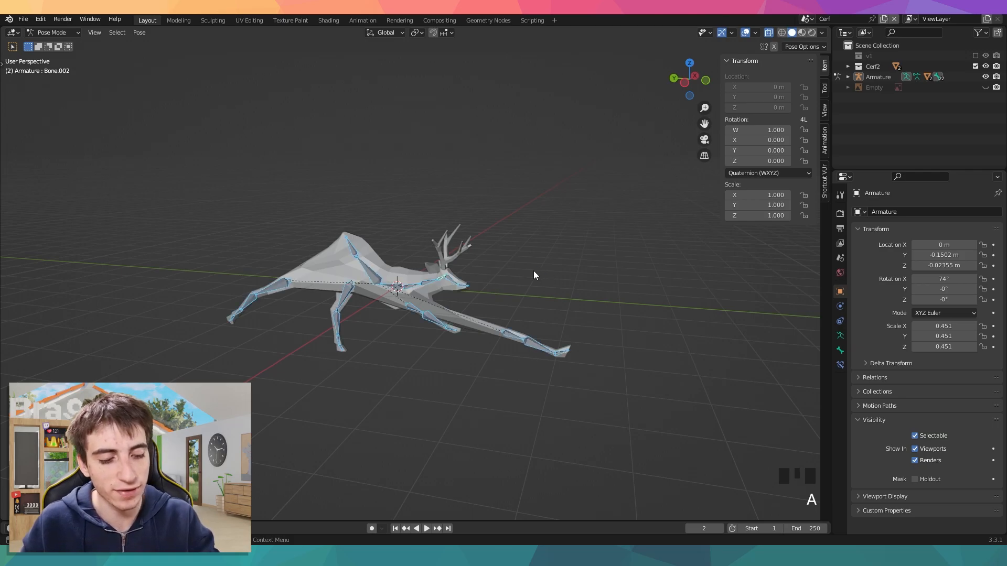
{"action": "key", "text": "alt+r"}
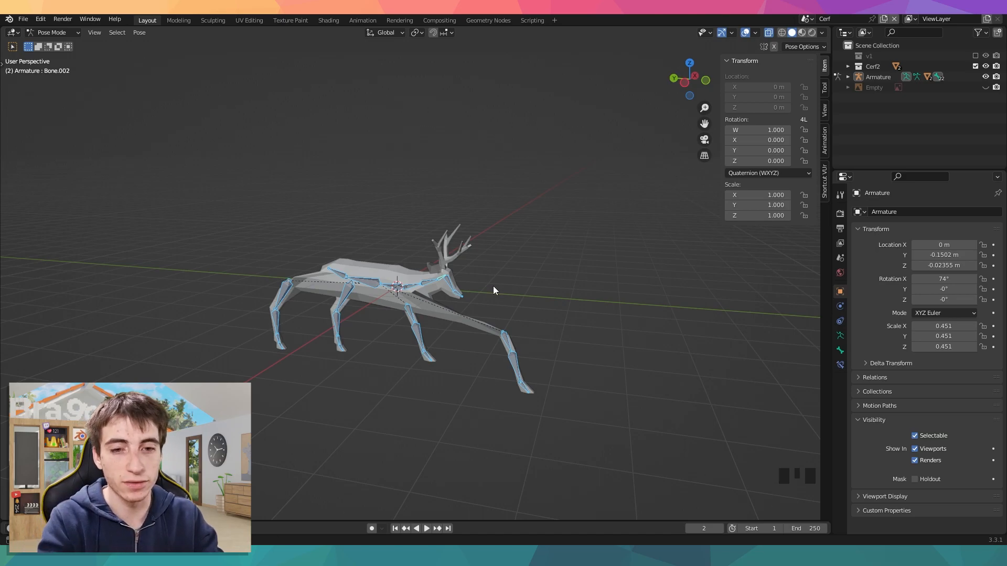
{"action": "key", "text": "alt+g"}
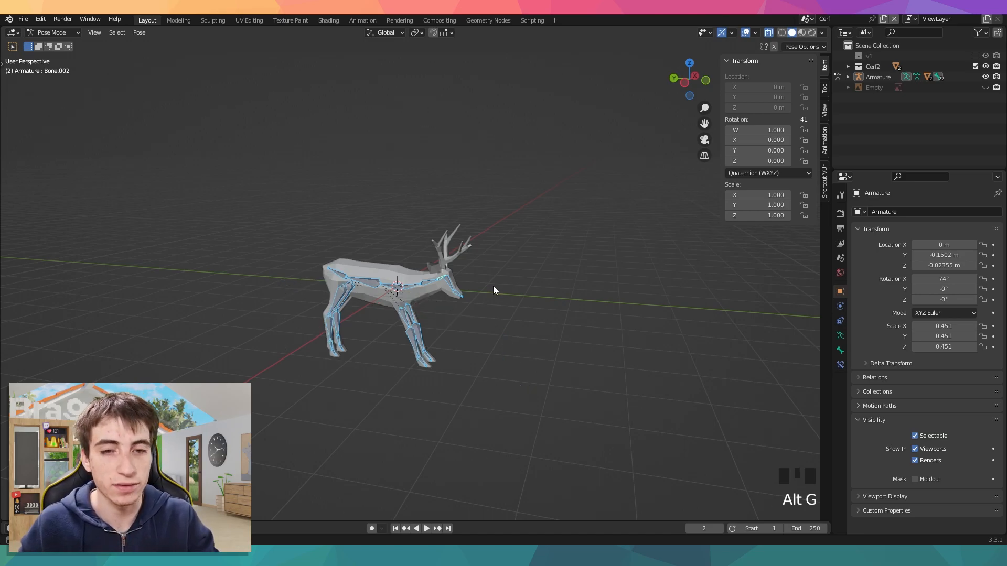